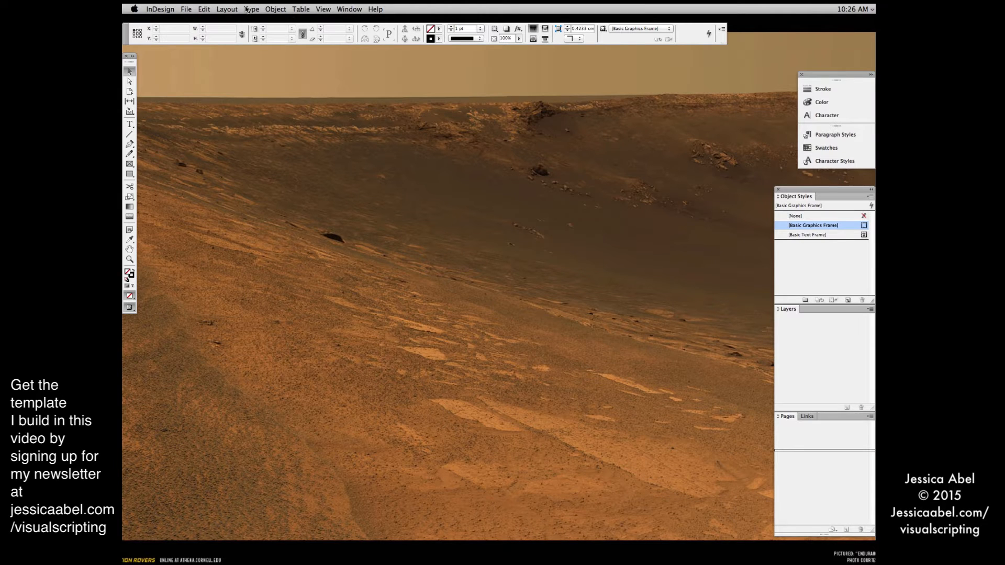
# Start a new print document with a custom page size 17.3355 cm wide and 10.25 in high.
pyautogui.press('super+n')
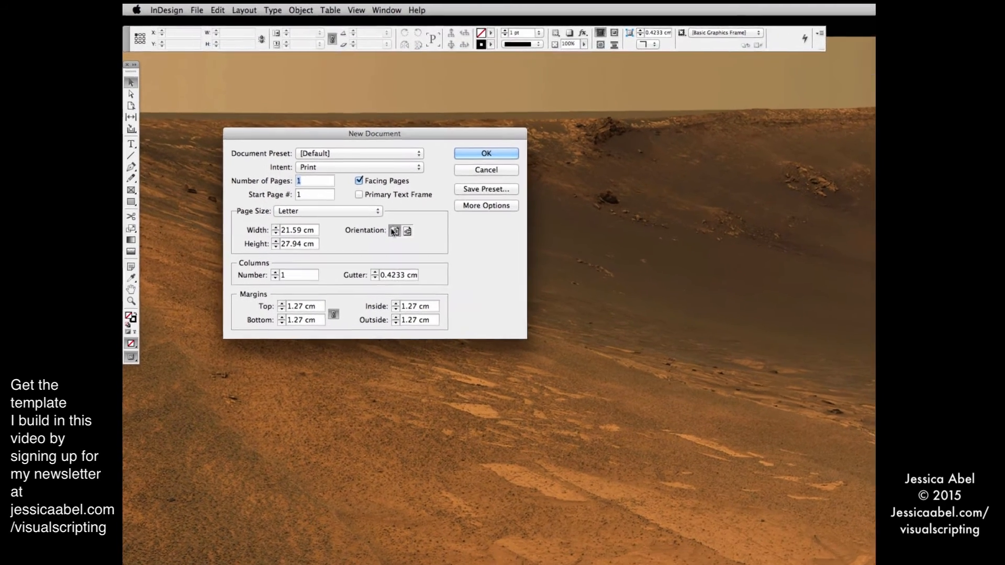
pyautogui.click(332, 188)
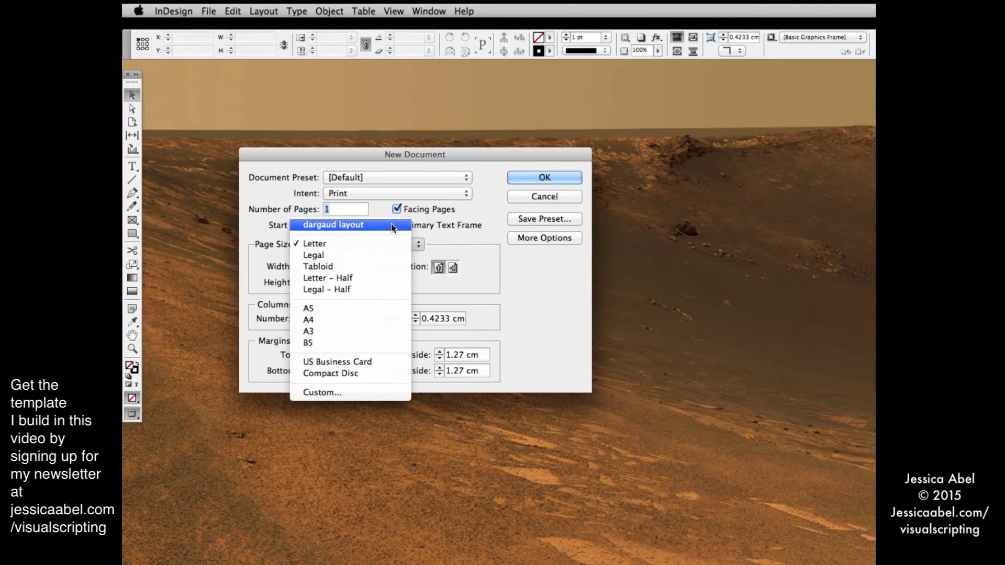
pyautogui.click(391, 224)
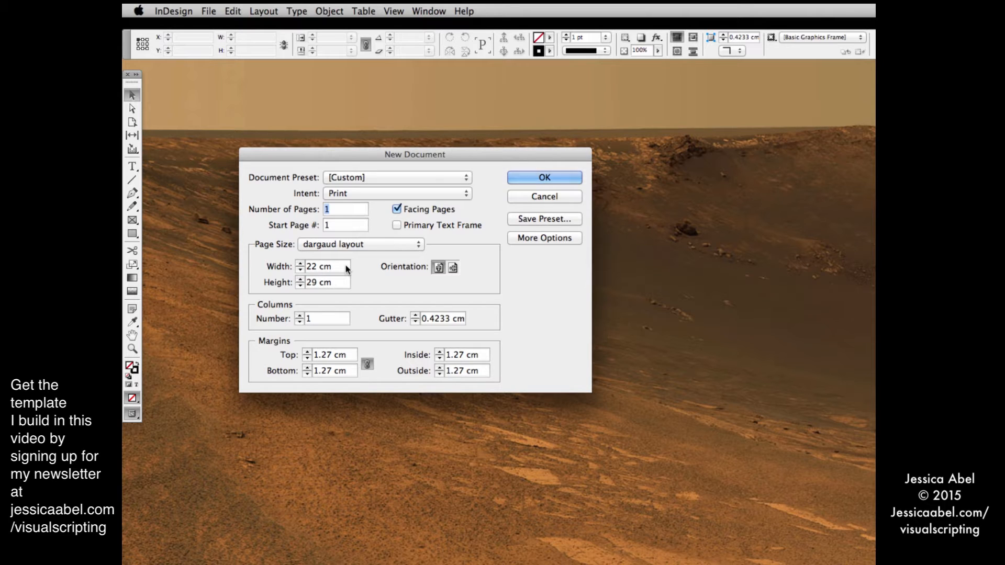
pyautogui.moveTo(346, 269); pyautogui.dragTo(301, 267)
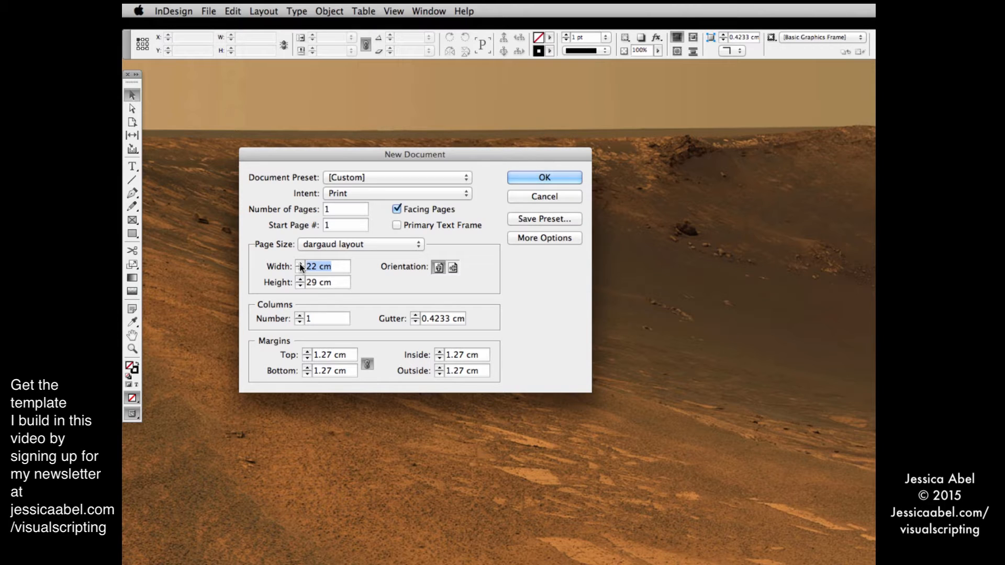
pyautogui.write('17.3355')
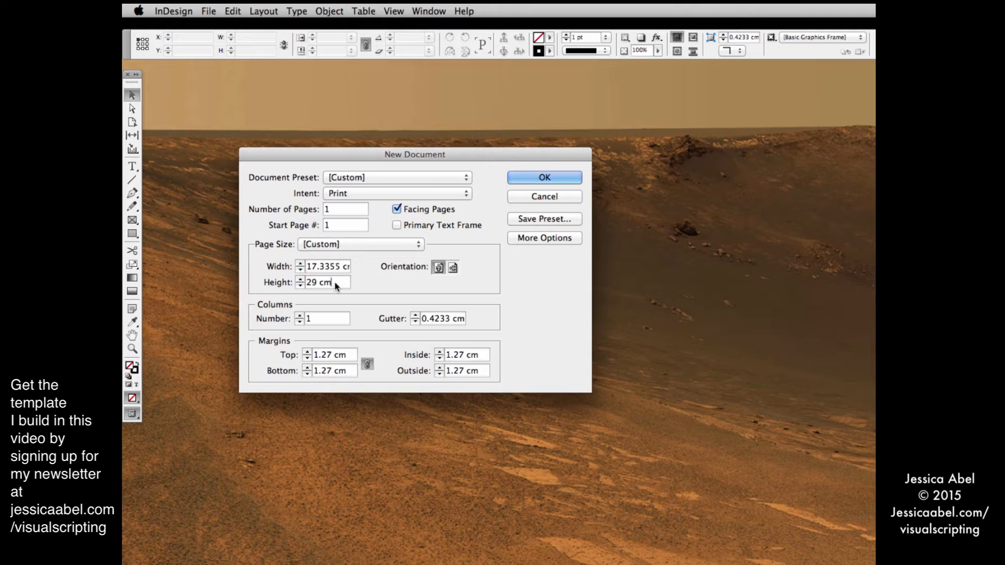
pyautogui.moveTo(340, 283); pyautogui.dragTo(297, 285)
pyautogui.write('10')
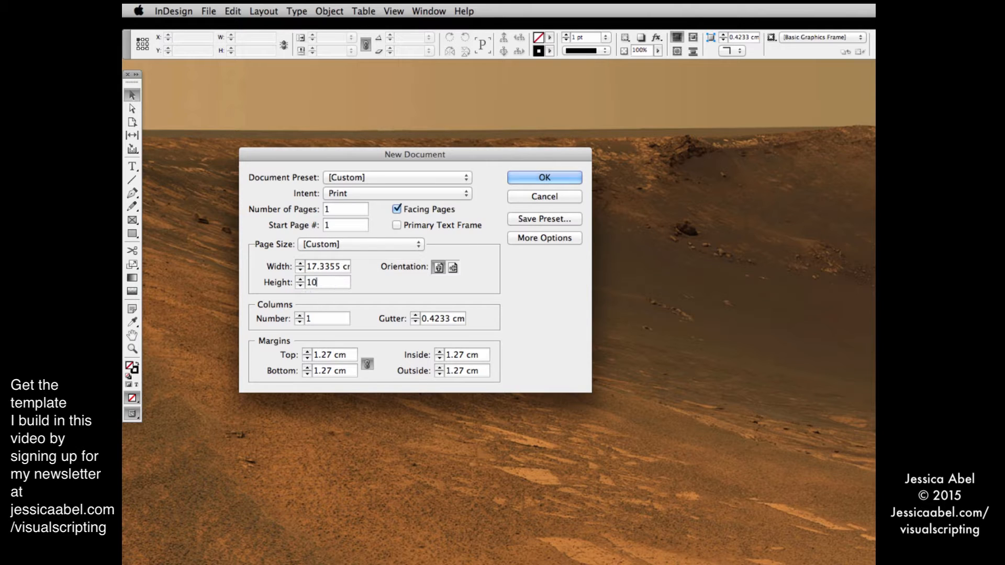
pyautogui.write('.25 in')
# Set all four page margins to 1.5 cm.
pyautogui.press('super+Tab')
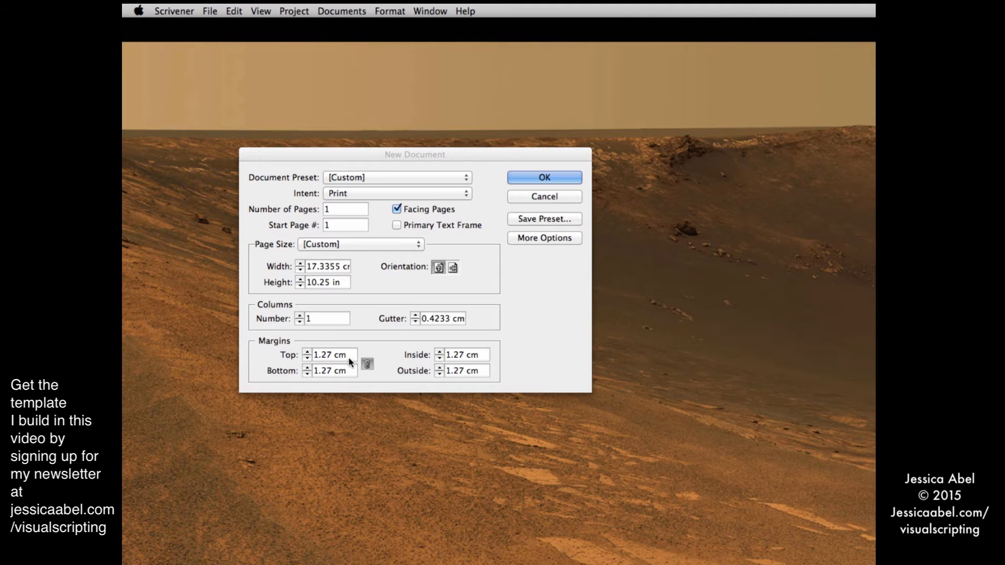
pyautogui.click(334, 354)
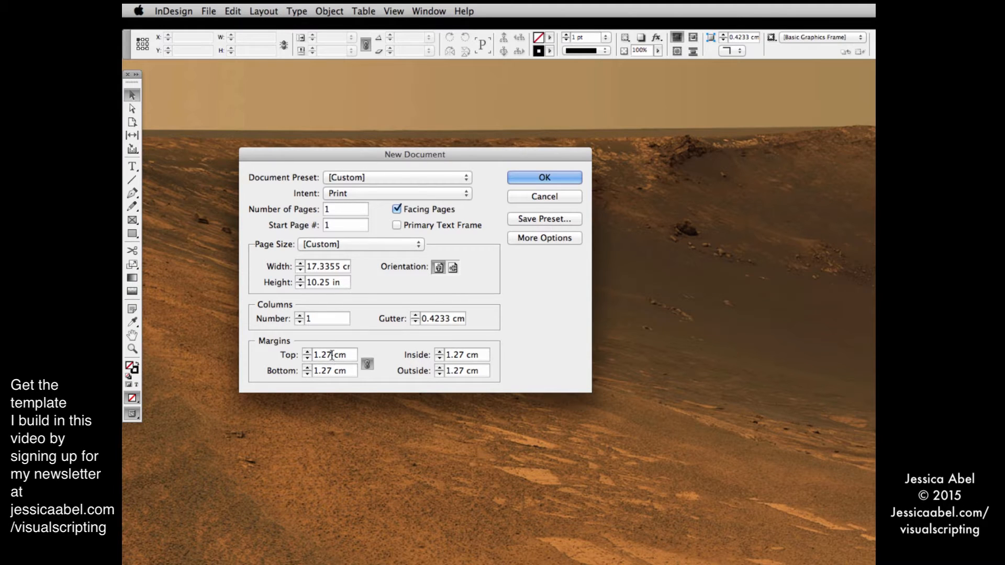
pyautogui.click(333, 356)
pyautogui.doubleClick(329, 356)
pyautogui.write('5')
pyautogui.click(366, 365)
pyautogui.press('Tab')
# Set the new document to 32 pages with three columns.
pyautogui.click(333, 212)
pyautogui.press('BackSpace')
pyautogui.write('32')
pyautogui.click(300, 315)
pyautogui.click(300, 315)
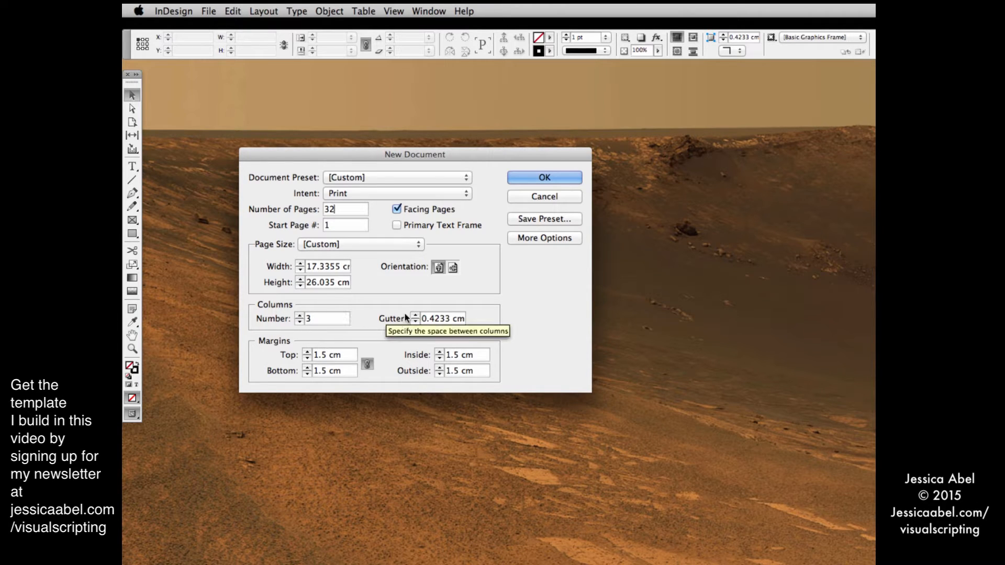
# Set the column gutter of the new document to 0.25 in.
pyautogui.click(438, 318)
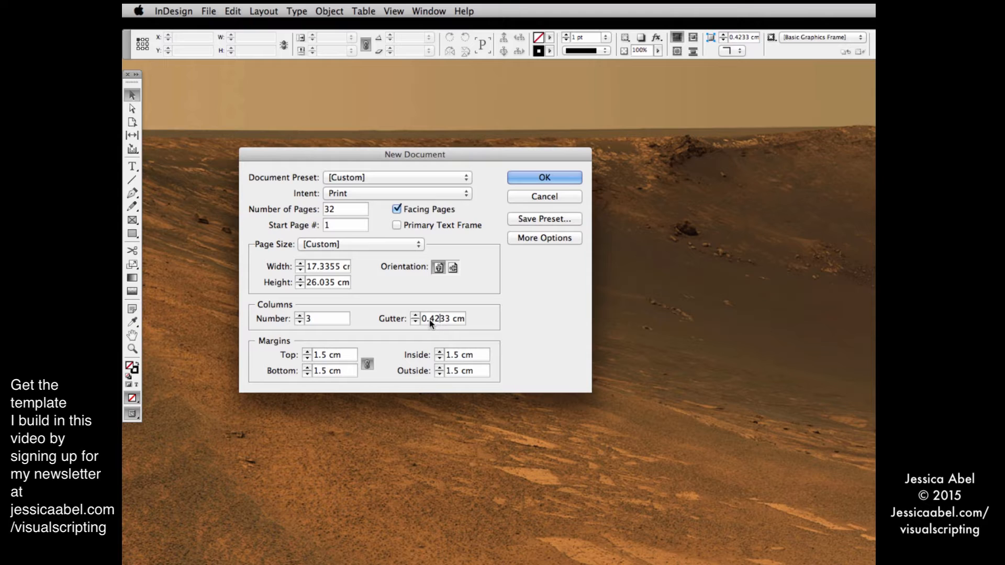
pyautogui.moveTo(450, 319); pyautogui.dragTo(406, 318)
pyautogui.press('BackSpace')
pyautogui.write('.25')
pyautogui.moveTo(452, 318); pyautogui.dragTo(439, 320)
# Set all four page margins to 0.625 cm.
pyautogui.click(324, 354)
pyautogui.doubleClick(324, 354)
pyautogui.press('BackSpace')
pyautogui.write('.625')
pyautogui.press('Tab')
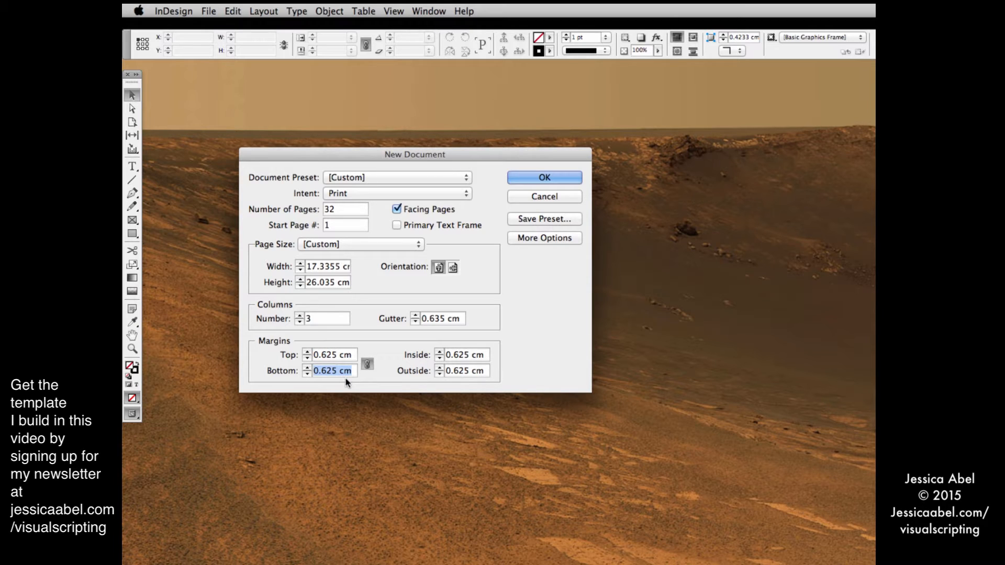
# Set a 1 cm bleed and 1.5875 cm margins on all sides and create the document.
pyautogui.click(559, 242)
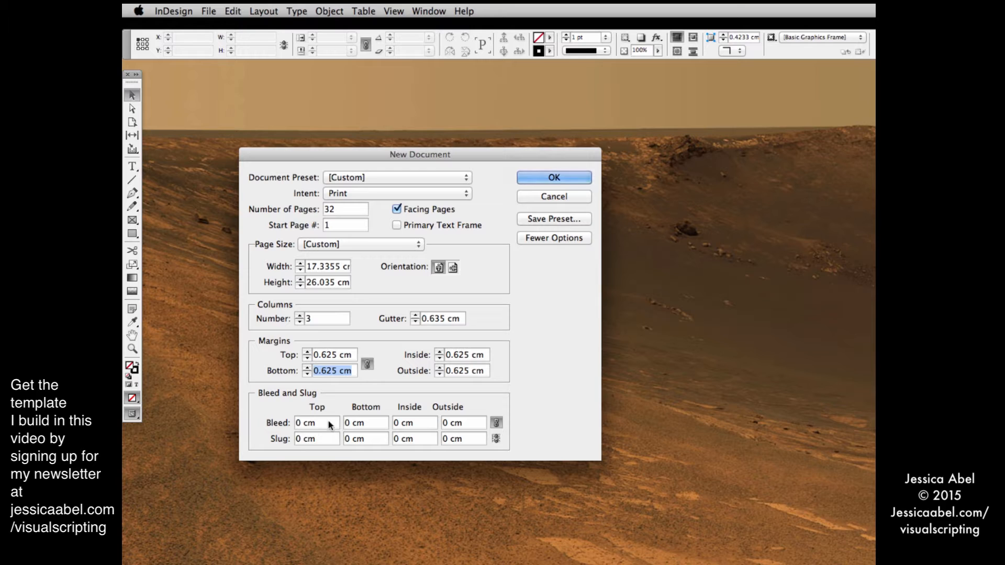
pyautogui.moveTo(278, 427)
pyautogui.click(302, 428)
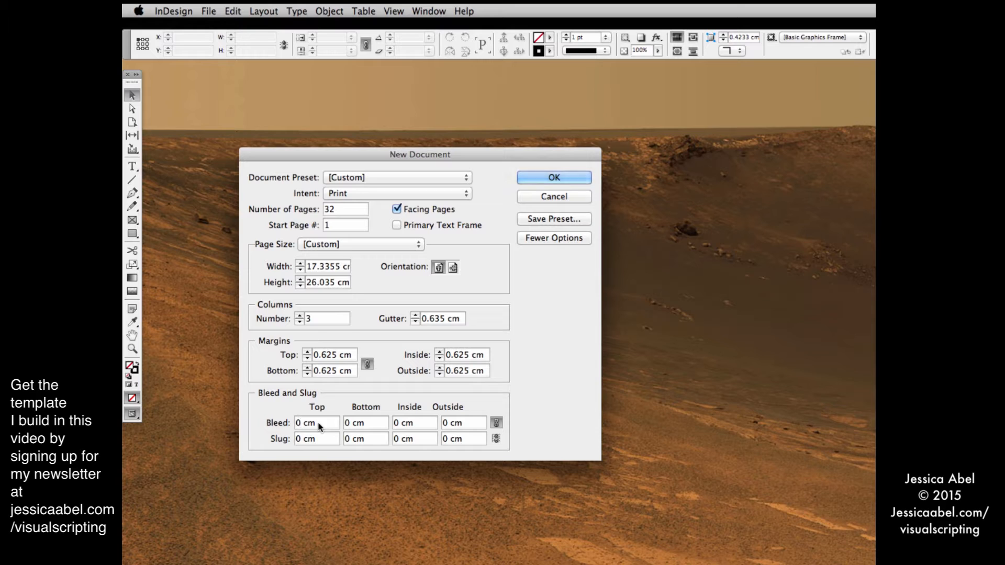
pyautogui.moveTo(317, 425); pyautogui.dragTo(294, 424)
pyautogui.click(299, 424)
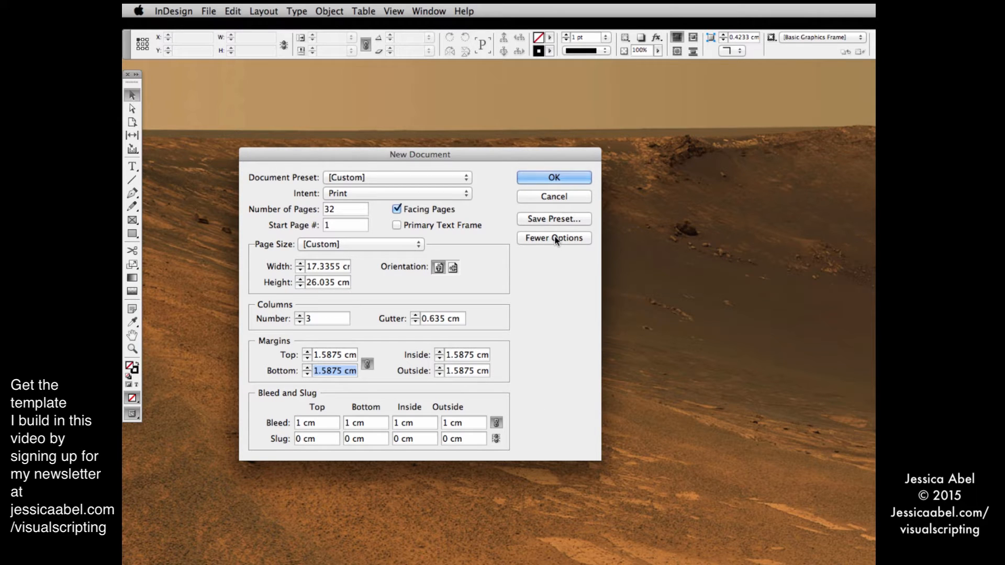
pyautogui.click(563, 176)
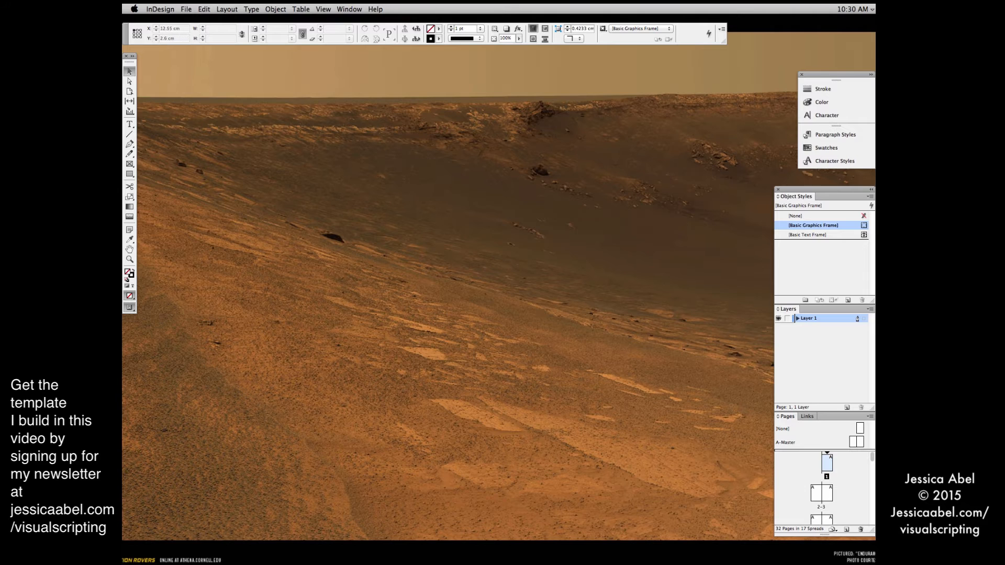
pyautogui.moveTo(122, 62); pyautogui.dragTo(316, 54)
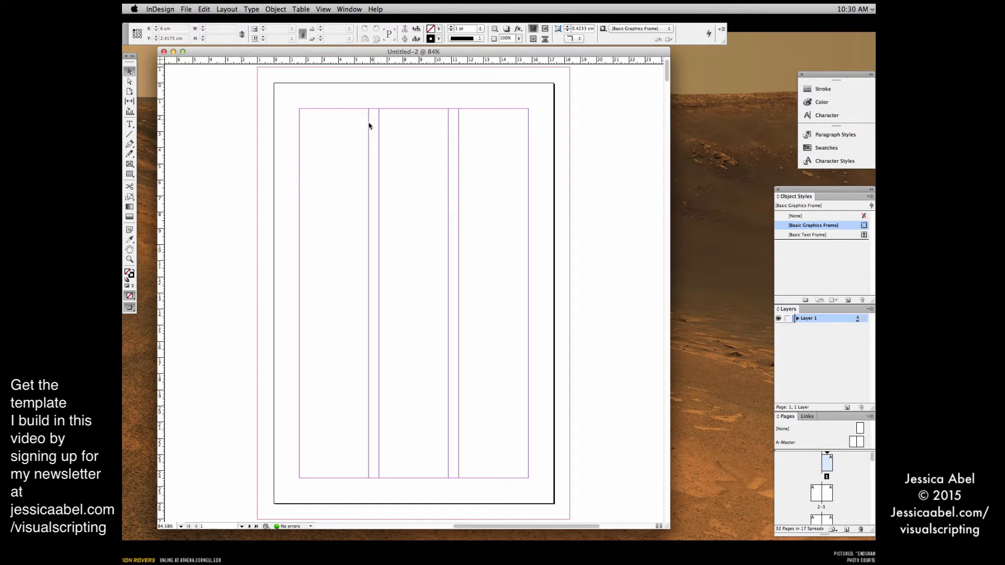
# Change the horizontal and vertical ruler units to inches in the Units & Increments preferences.
pyautogui.click(251, 10)
pyautogui.click(164, 12)
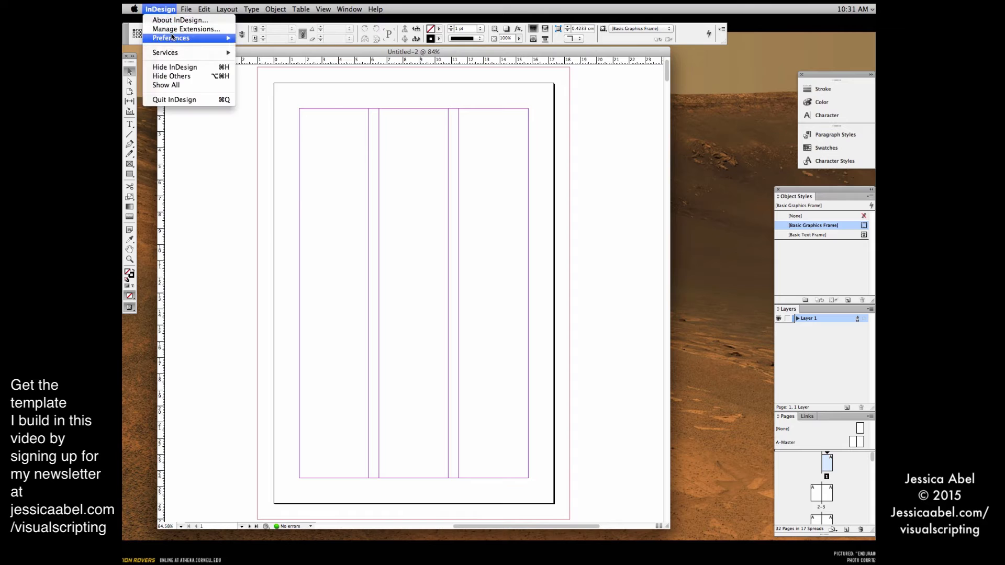
pyautogui.moveTo(173, 37)
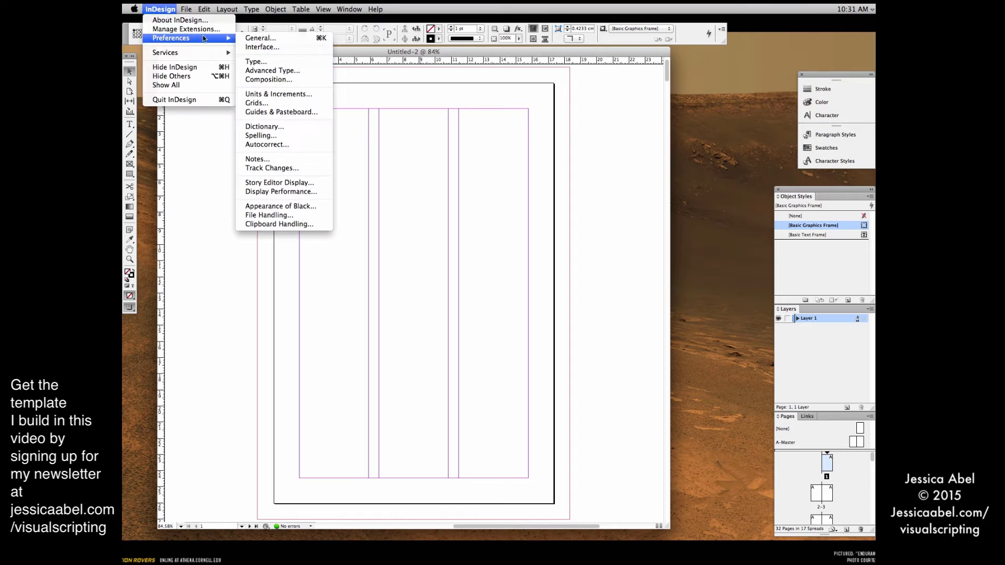
pyautogui.click(278, 94)
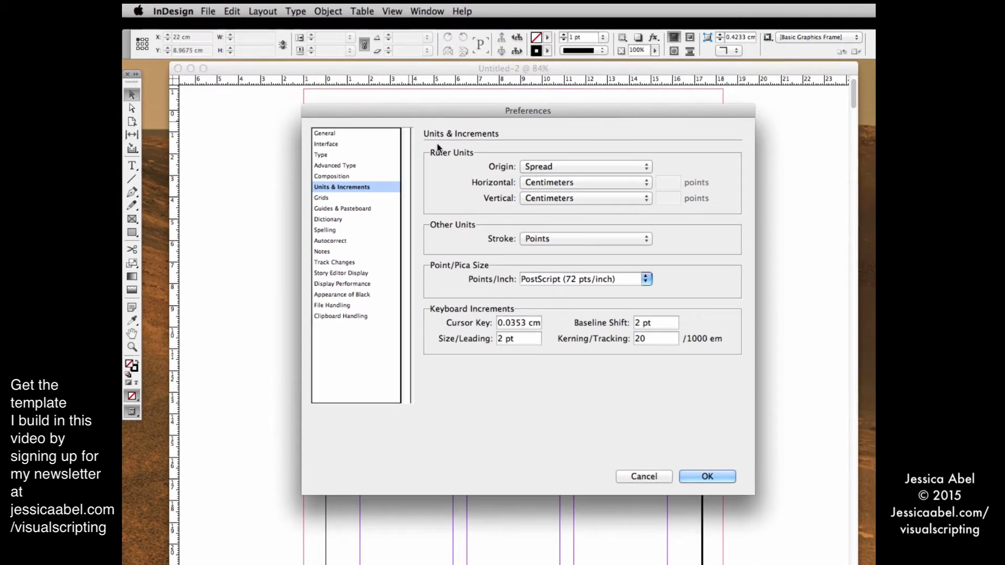
pyautogui.click(569, 182)
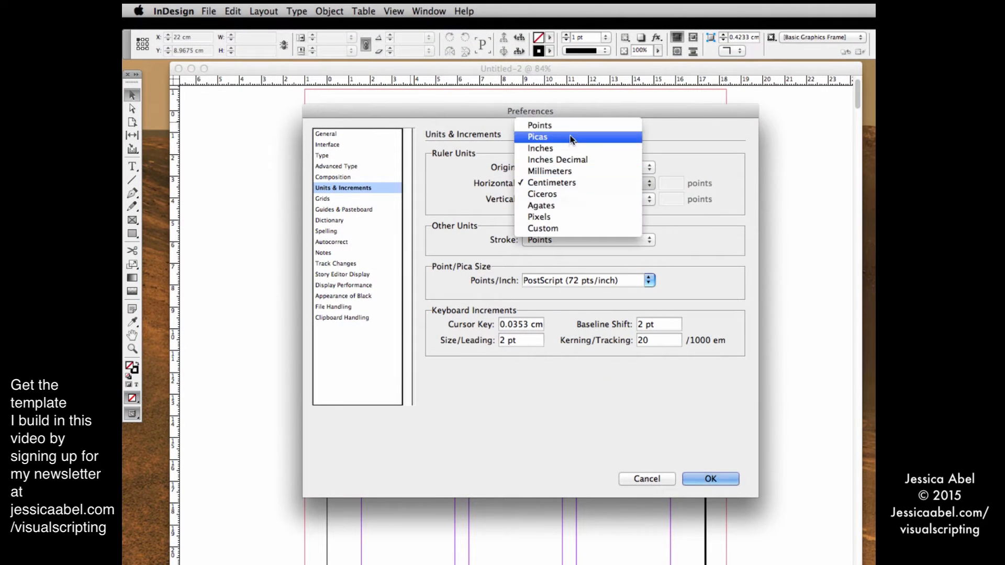
pyautogui.click(568, 148)
pyautogui.click(582, 200)
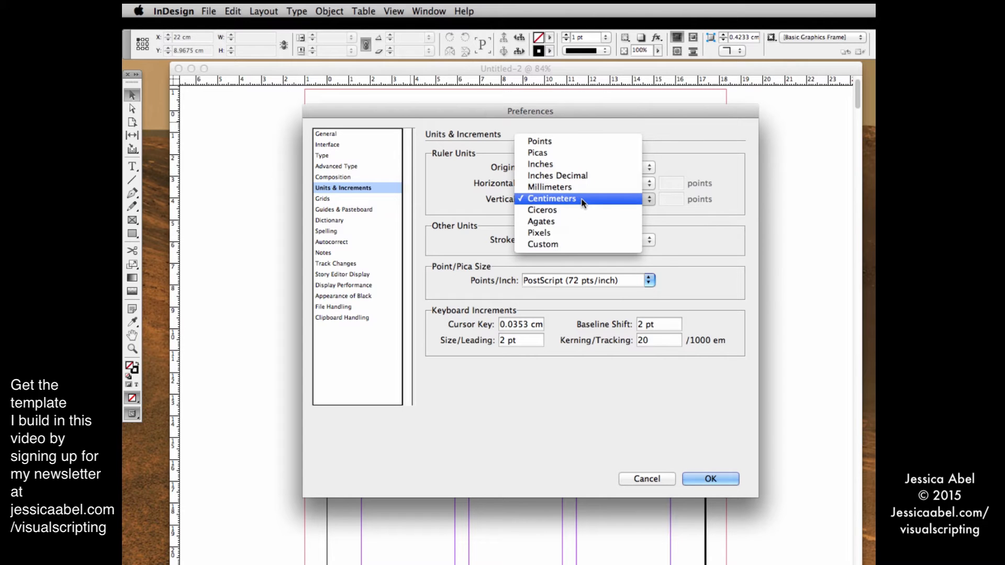
pyautogui.click(585, 165)
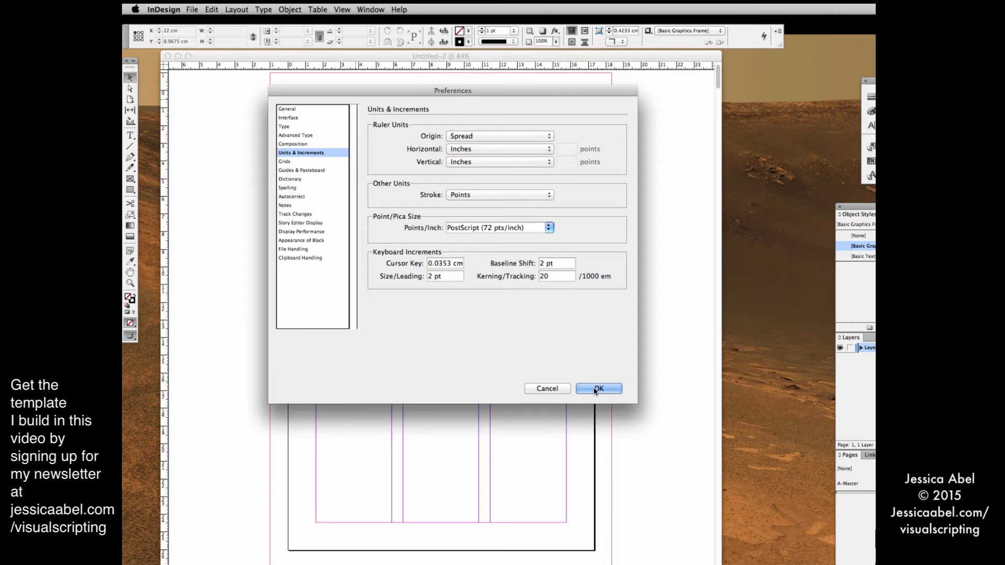
pyautogui.click(598, 389)
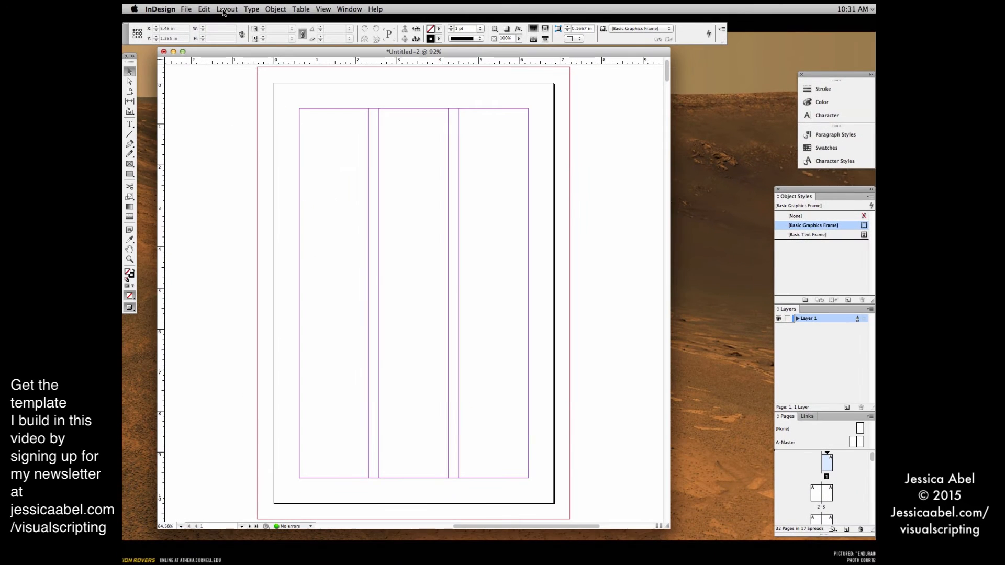
# Set the page's column gutter to 0.125 in.
pyautogui.click(226, 9)
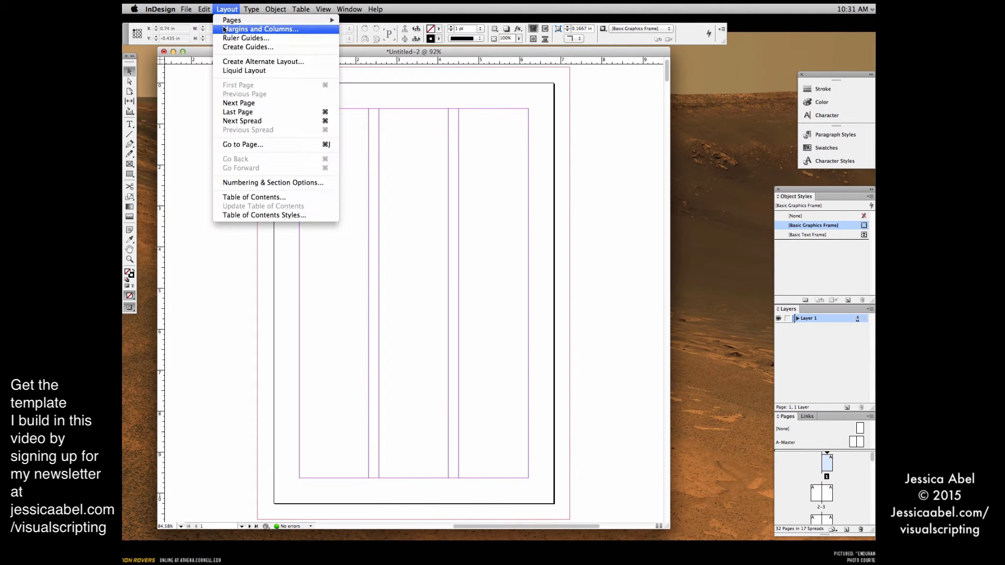
pyautogui.click(231, 29)
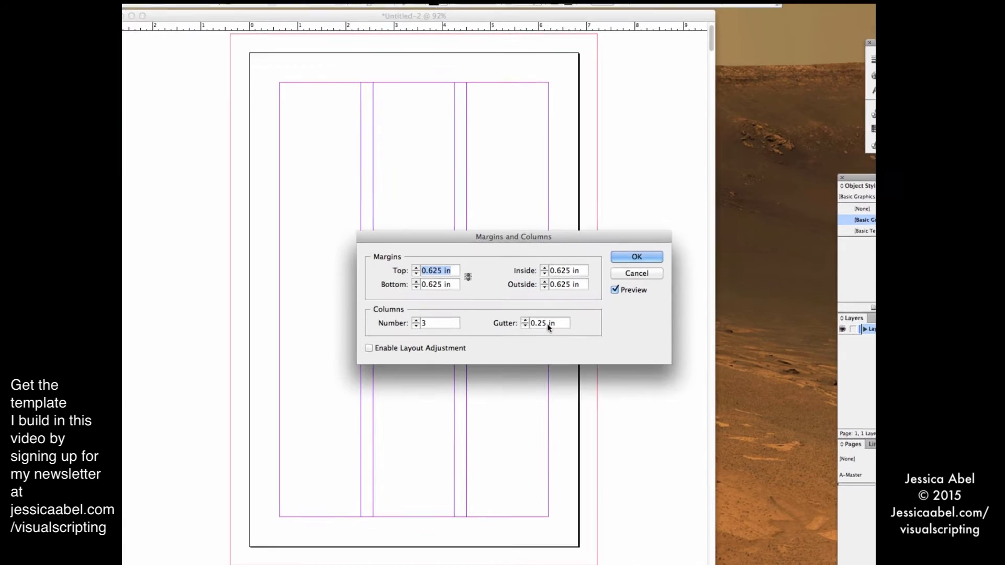
pyautogui.doubleClick(532, 325)
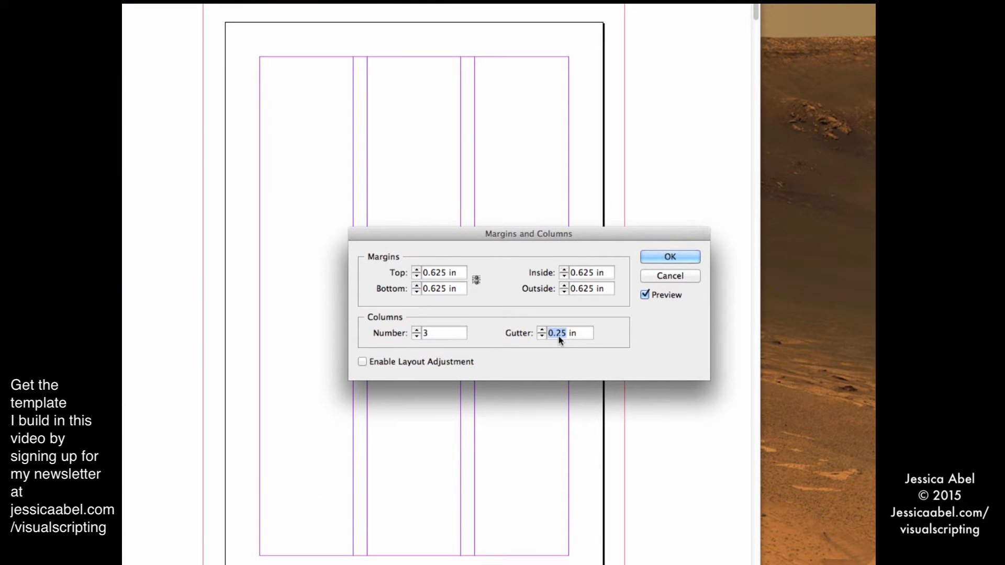
pyautogui.write('.125')
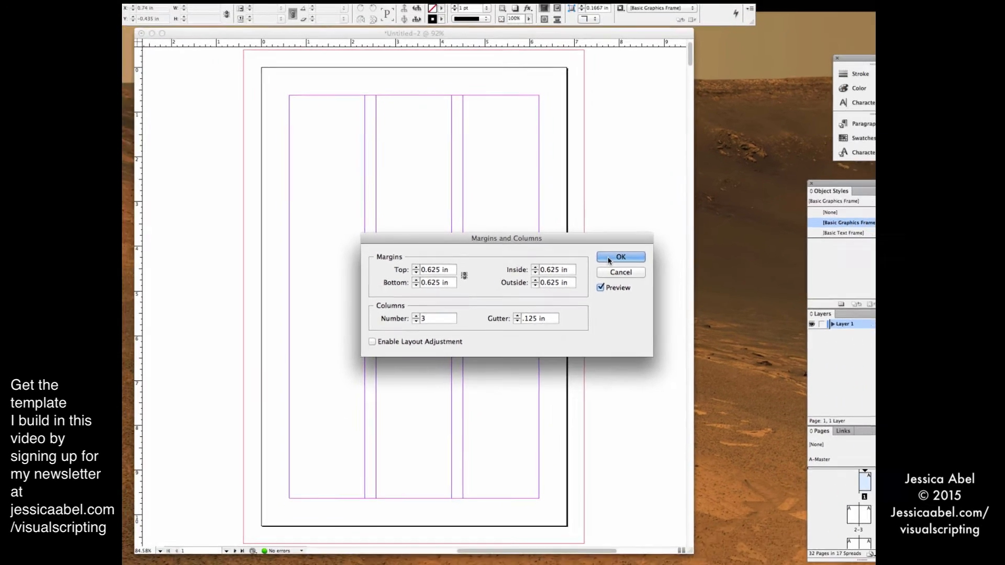
pyautogui.click(654, 257)
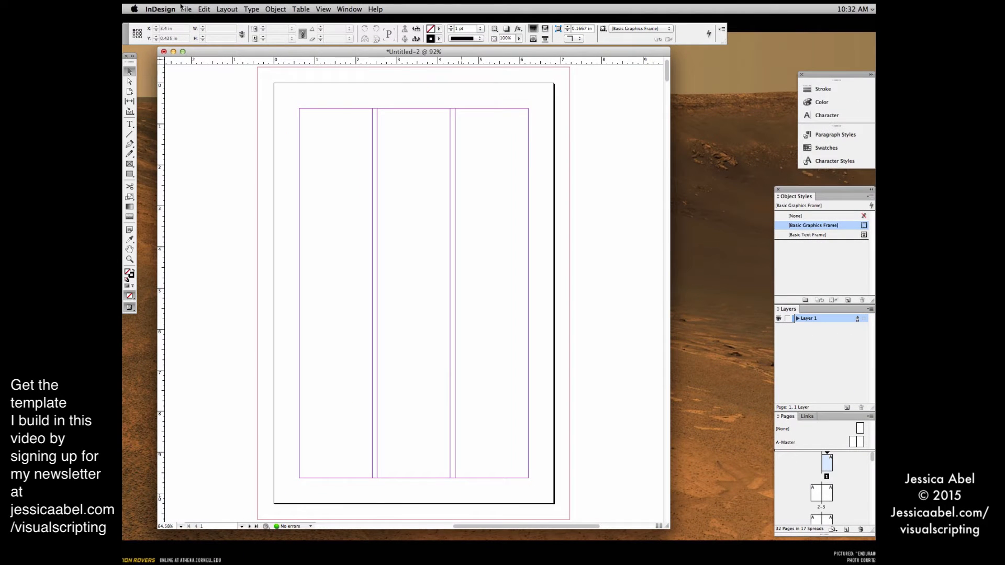
# Set the page's column gutter to 0.15 in, keeping three columns.
pyautogui.click(230, 9)
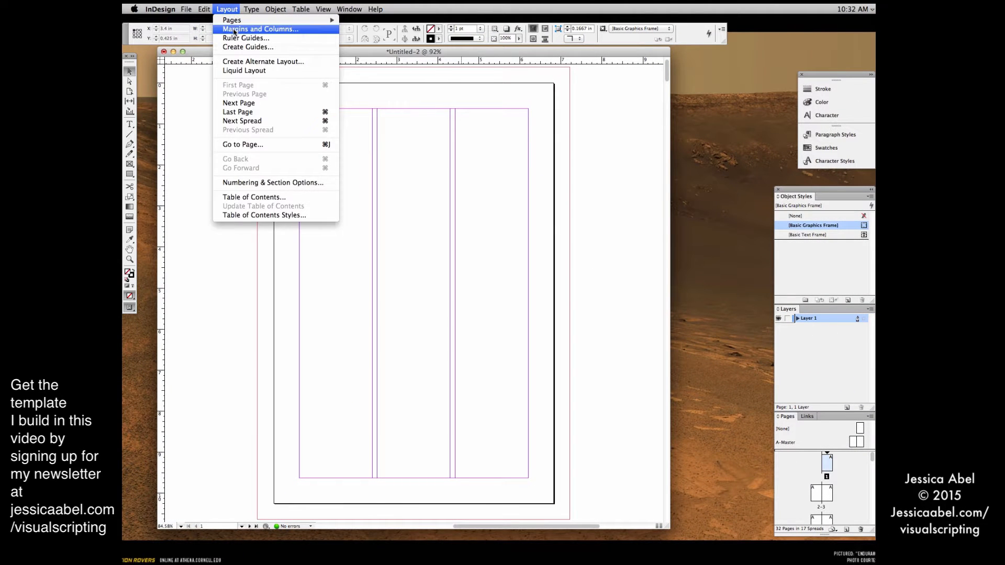
pyautogui.click(234, 29)
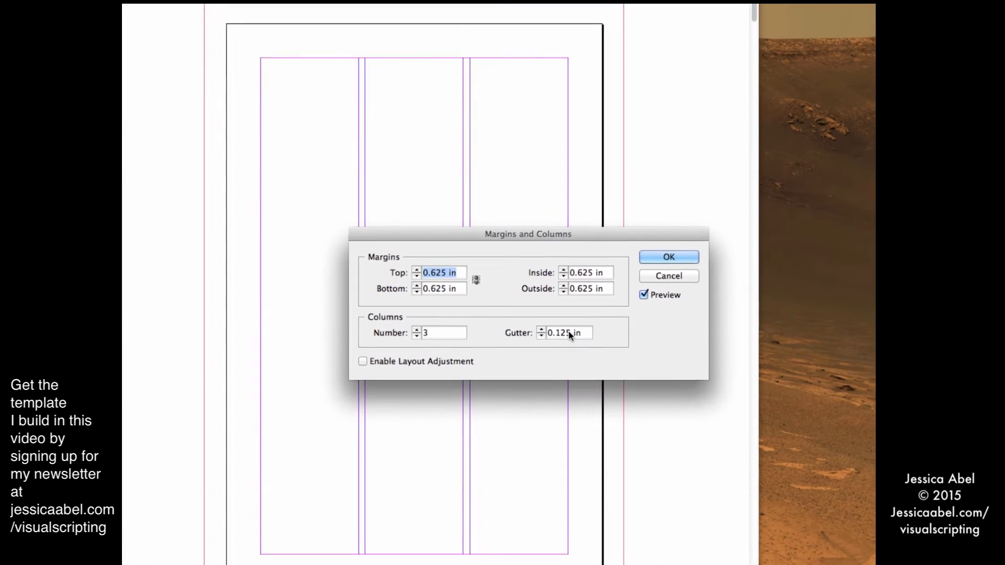
pyautogui.moveTo(572, 335); pyautogui.dragTo(558, 339)
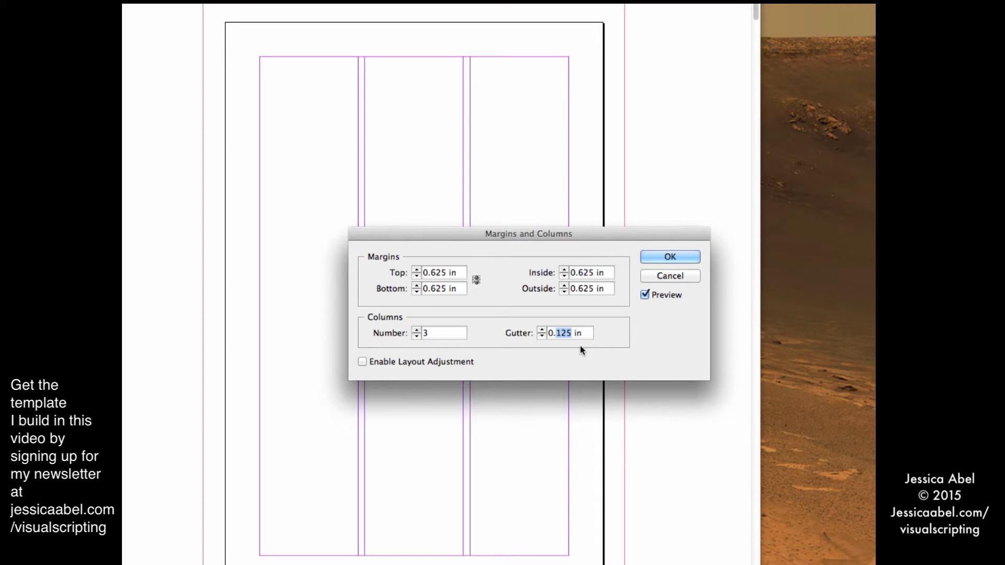
pyautogui.write('15')
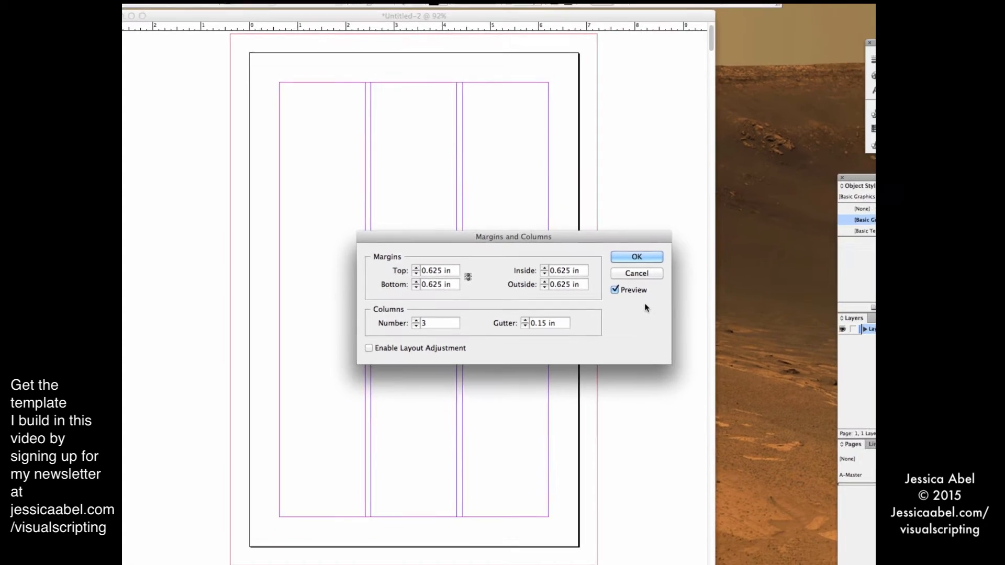
pyautogui.click(631, 256)
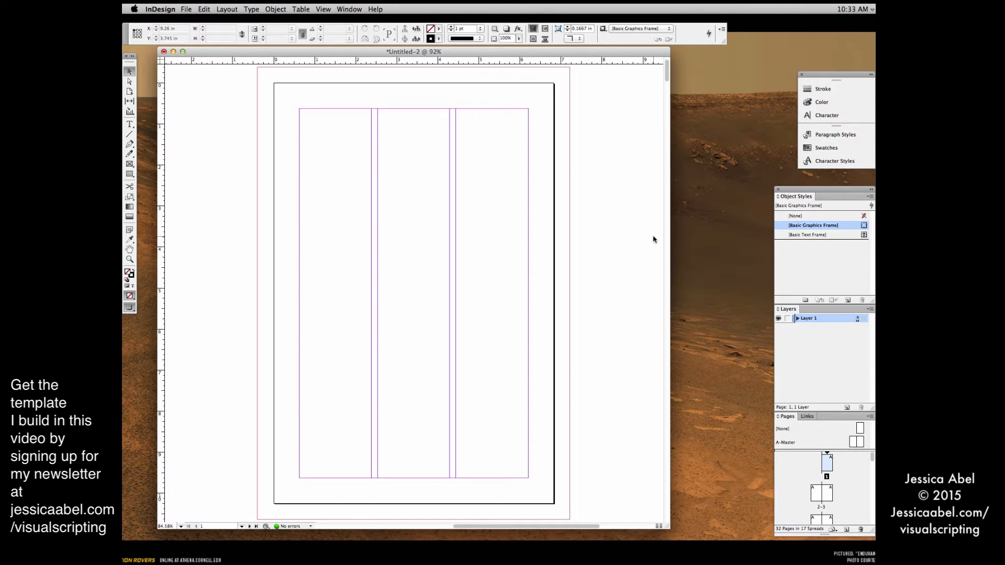
pyautogui.press('super+Tab')
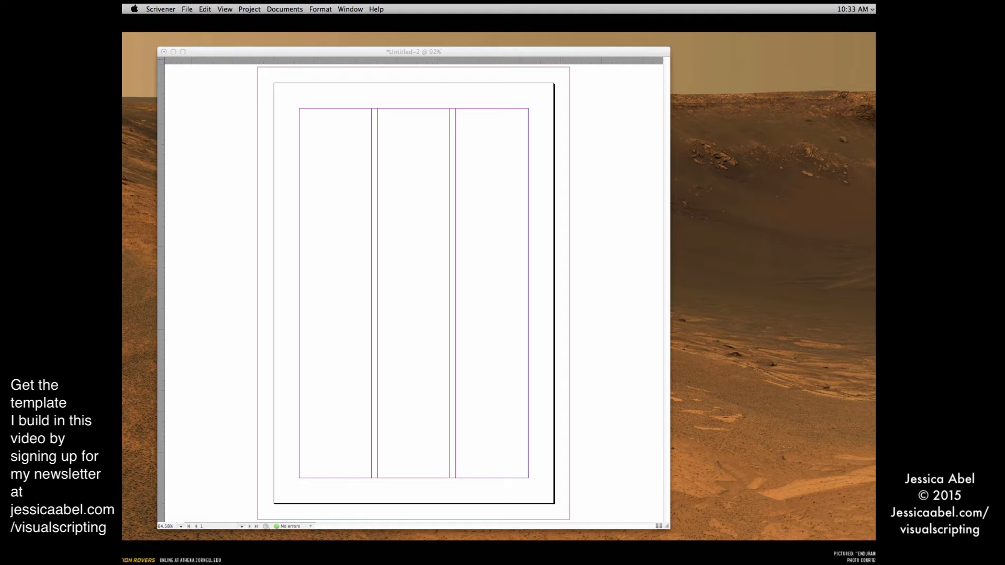
pyautogui.click(333, 57)
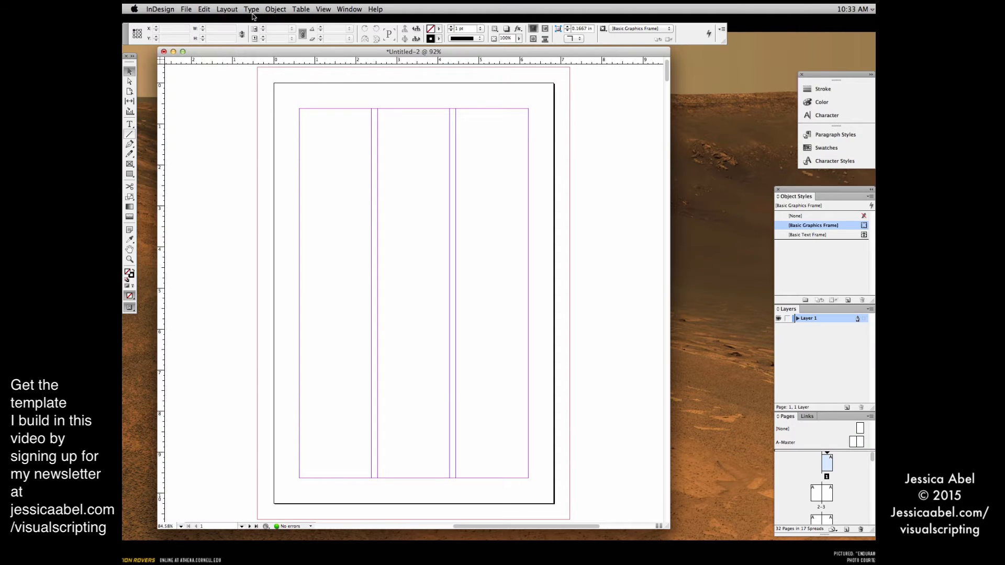
# Start creating page guides fitted to the margins, with 3 rows and a 0.15 in row gutter.
pyautogui.click(231, 11)
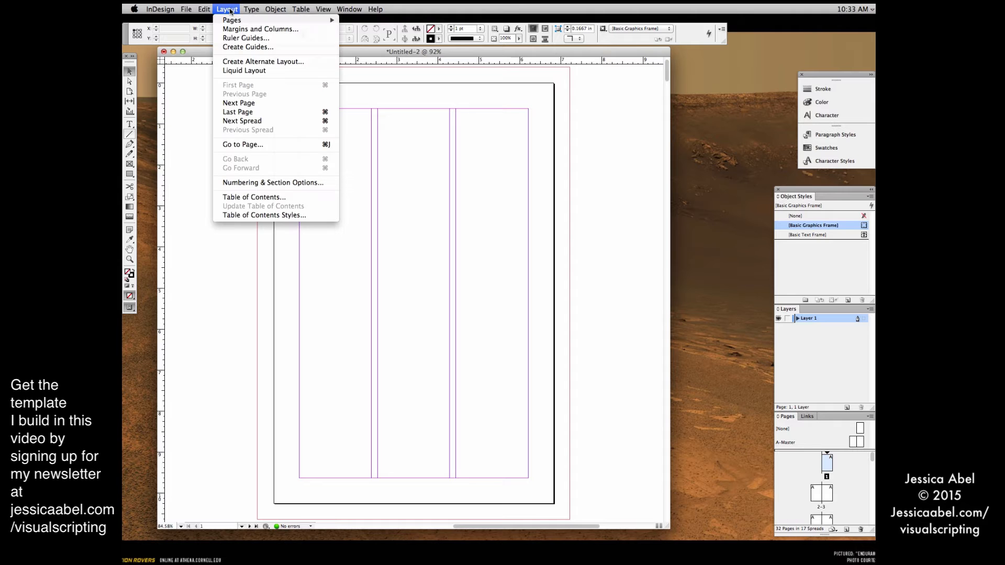
pyautogui.click(240, 47)
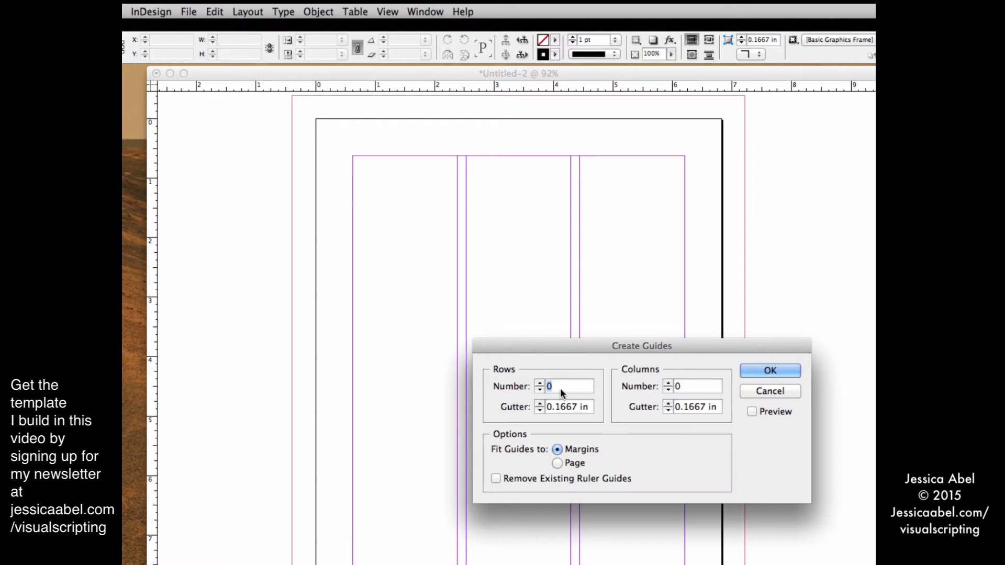
pyautogui.write('3')
pyautogui.doubleClick(562, 406)
pyautogui.write('.15')
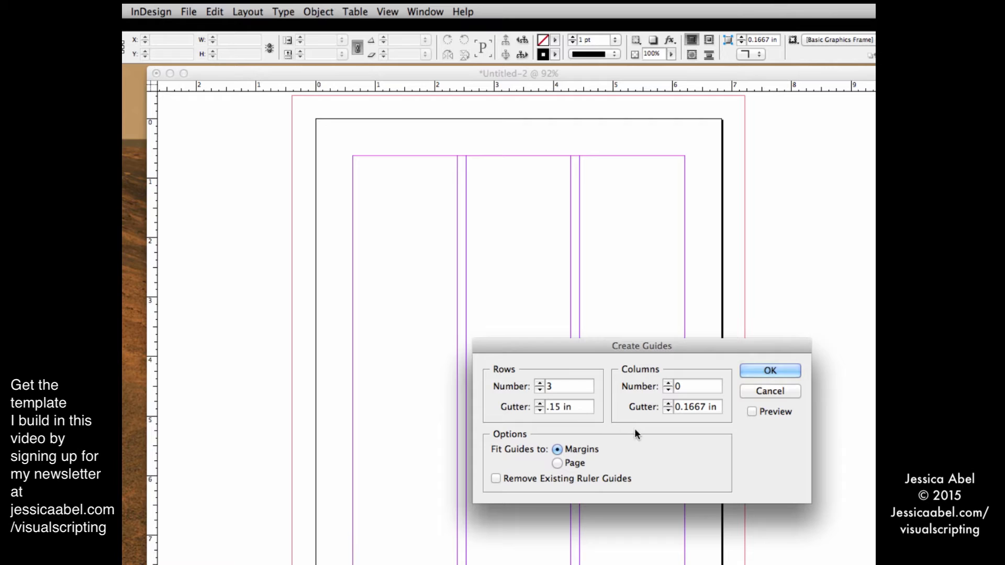
# Add 2 guide columns with a 0.15 in gutter, preview the guides on the page and create them.
pyautogui.click(689, 388)
pyautogui.press('BackSpace')
pyautogui.write('2')
pyautogui.click(705, 407)
pyautogui.moveTo(707, 411); pyautogui.dragTo(668, 408)
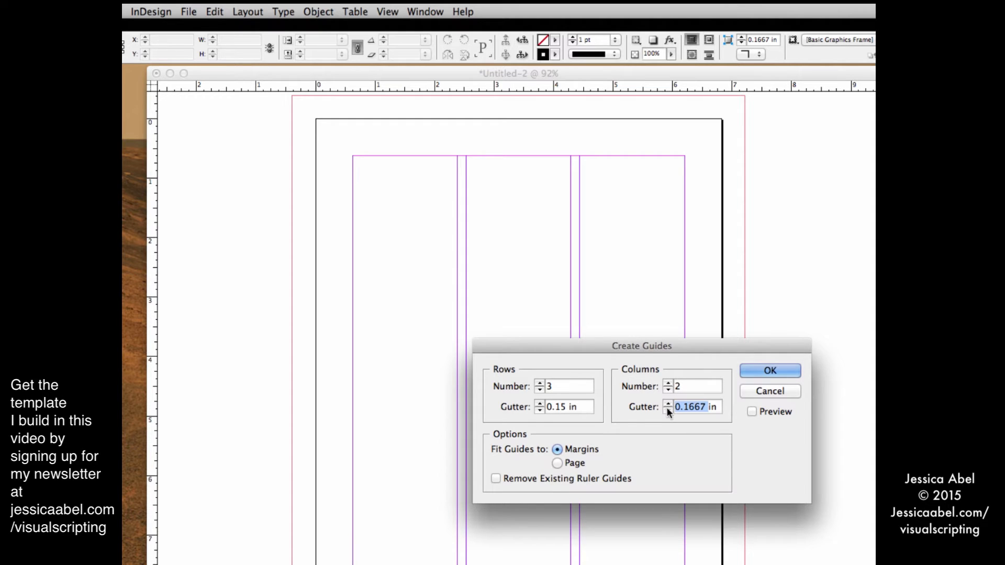
pyautogui.write('.15')
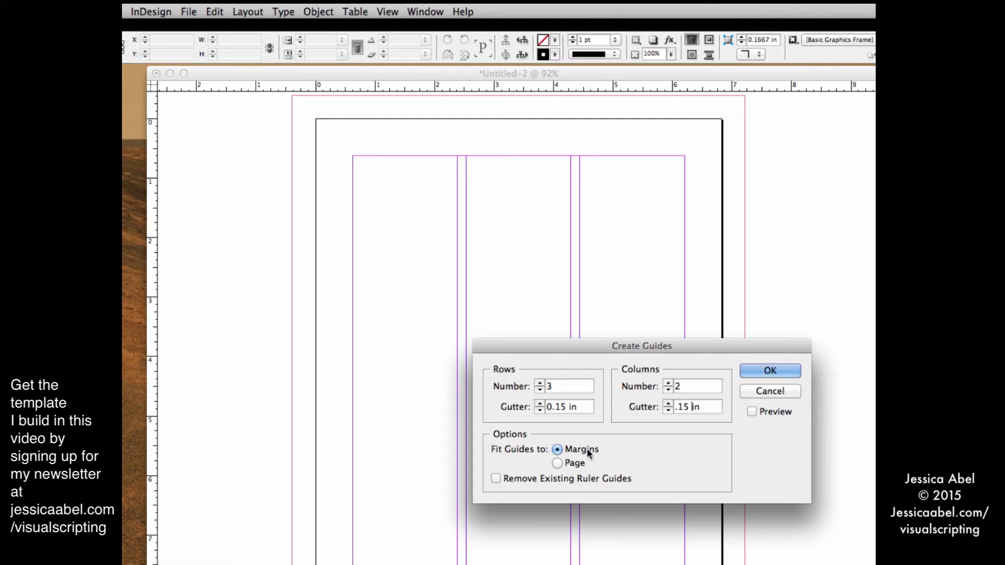
pyautogui.click(751, 412)
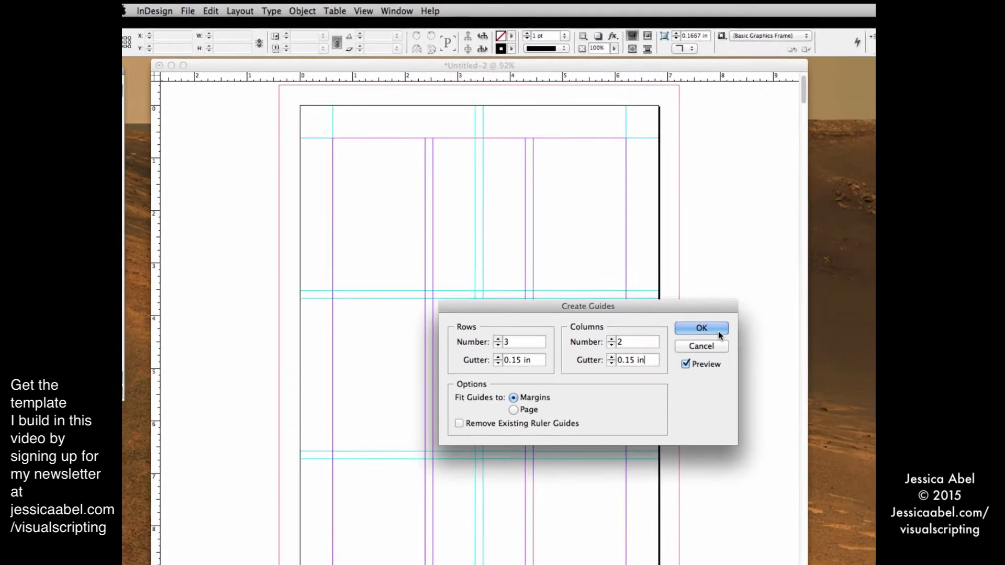
pyautogui.click(770, 371)
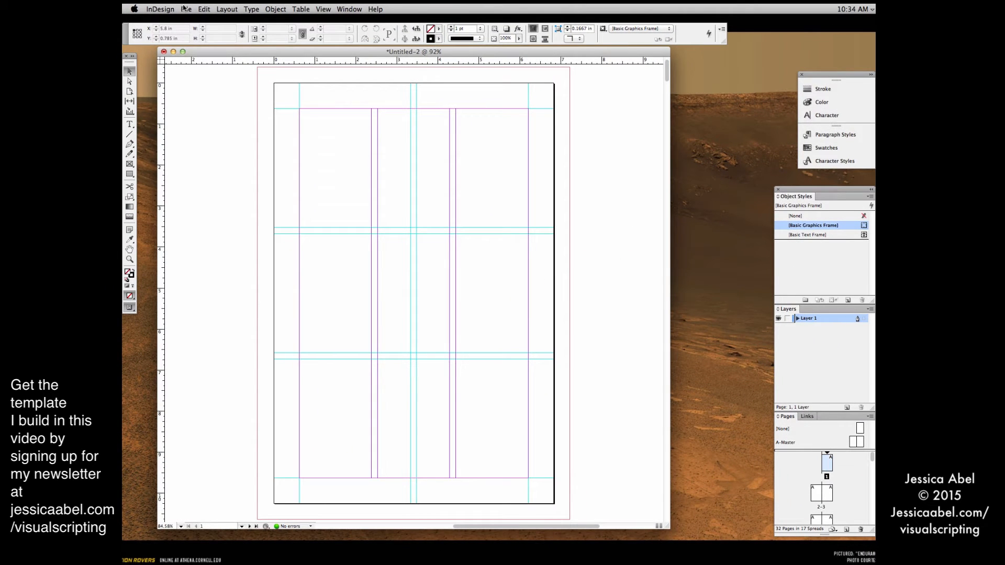
# Set the ruler guide color to Yellow for new guides.
pyautogui.click(227, 10)
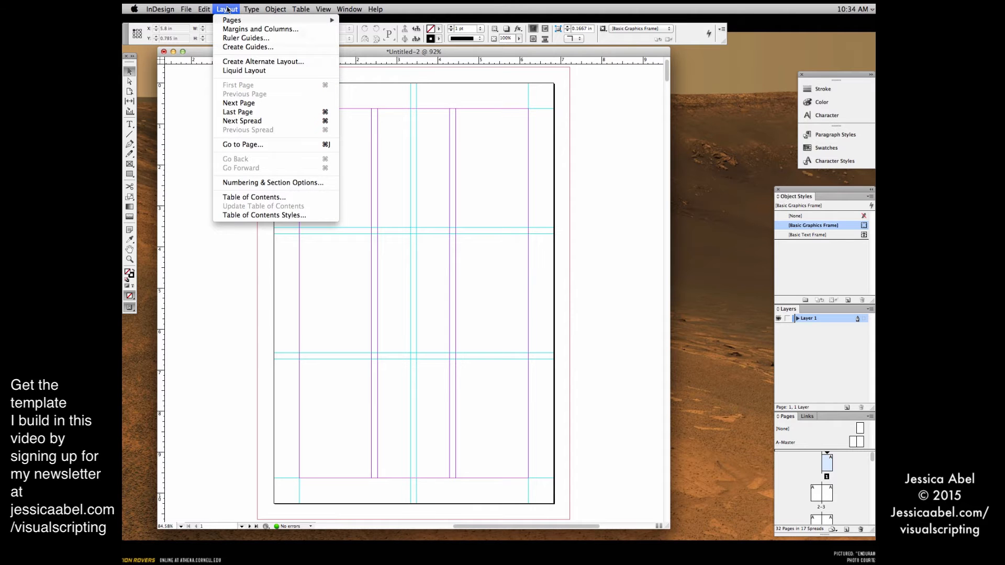
pyautogui.click(233, 38)
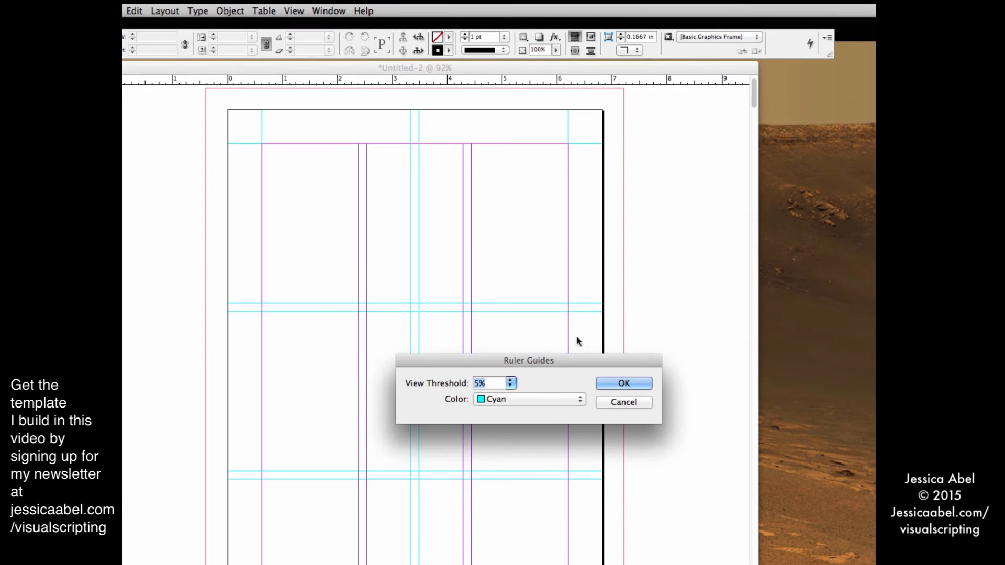
pyautogui.click(554, 400)
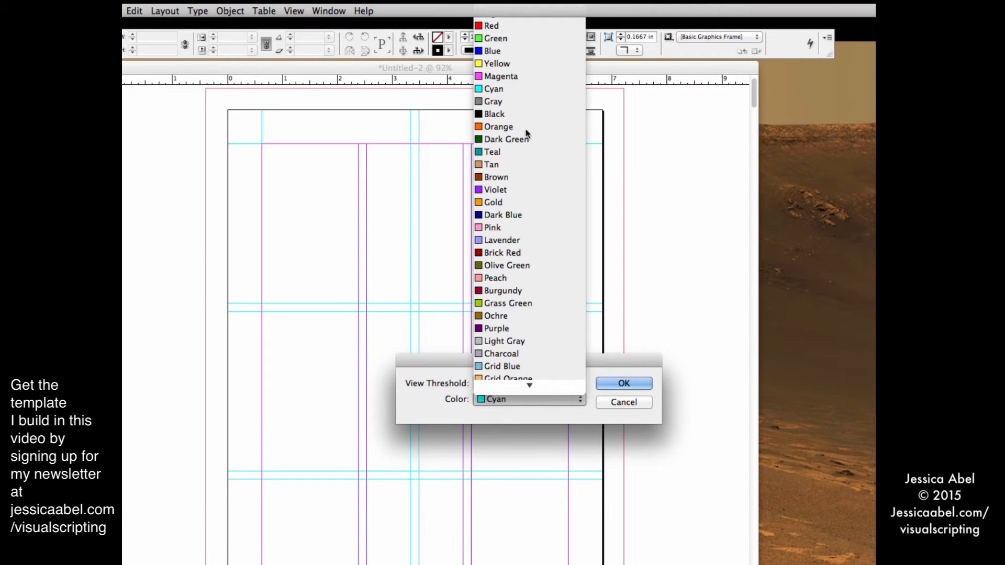
pyautogui.click(499, 64)
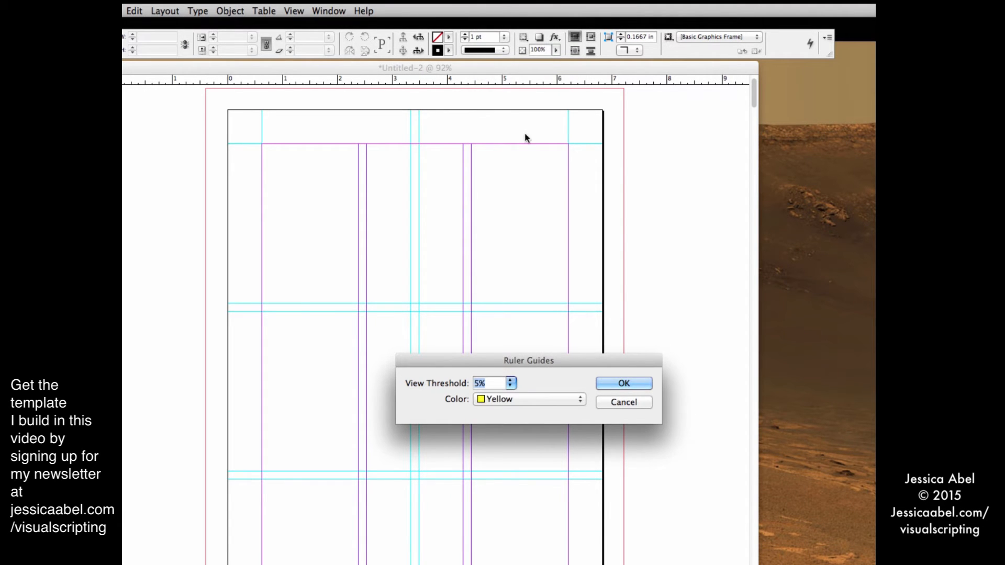
pyautogui.click(623, 383)
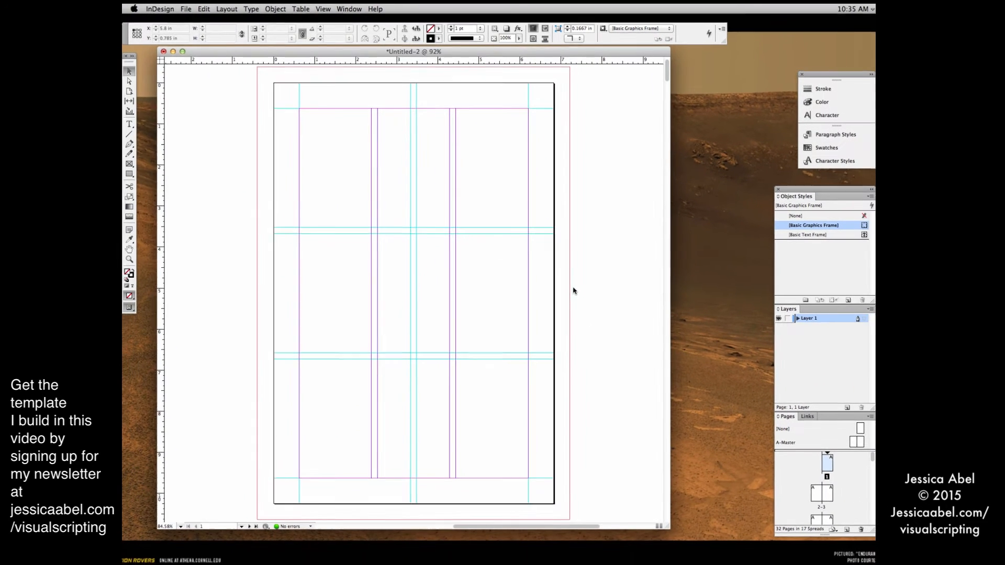
# Create a second set of guides fitted to the margins, with 4 rows, a 0.15 in row gutter and no columns.
pyautogui.click(232, 10)
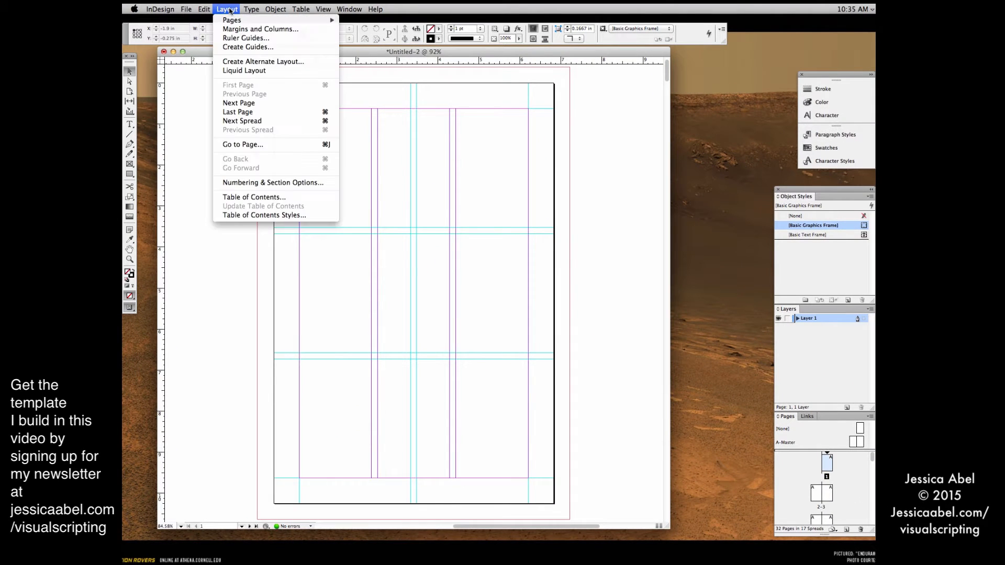
pyautogui.click(240, 46)
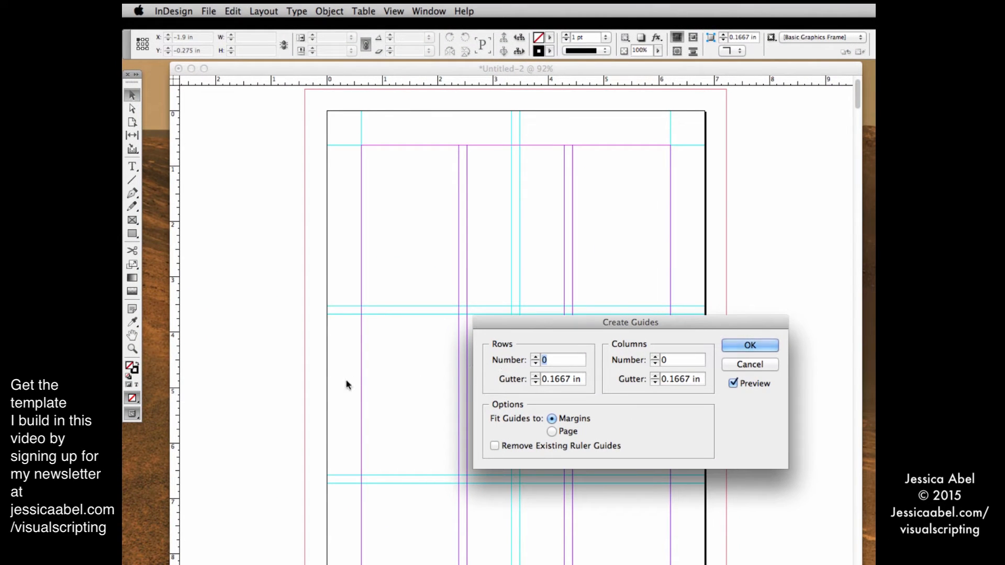
pyautogui.click(534, 357)
pyautogui.click(535, 357)
pyautogui.click(535, 357)
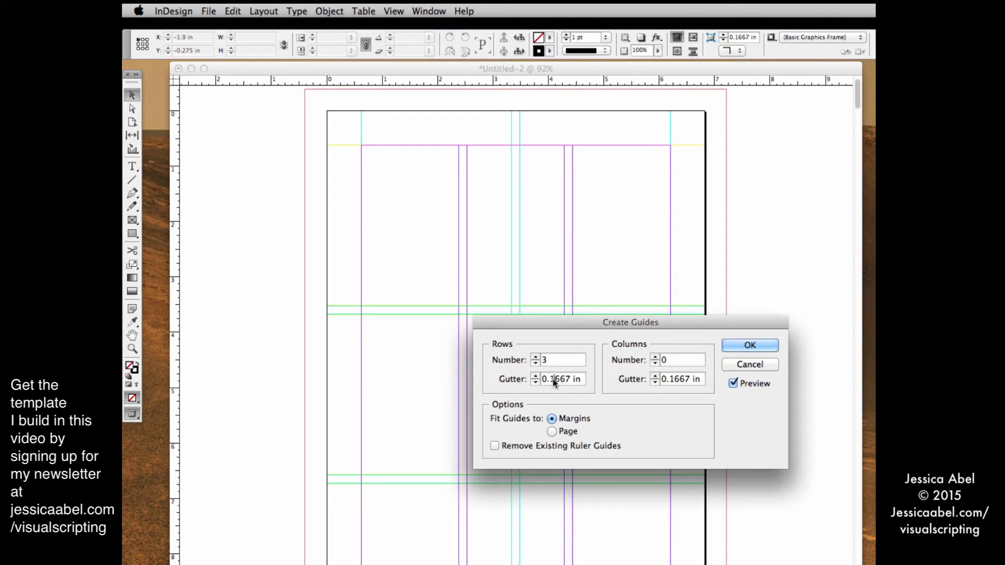
pyautogui.moveTo(553, 380); pyautogui.dragTo(573, 381)
pyautogui.write('15')
pyautogui.click(534, 357)
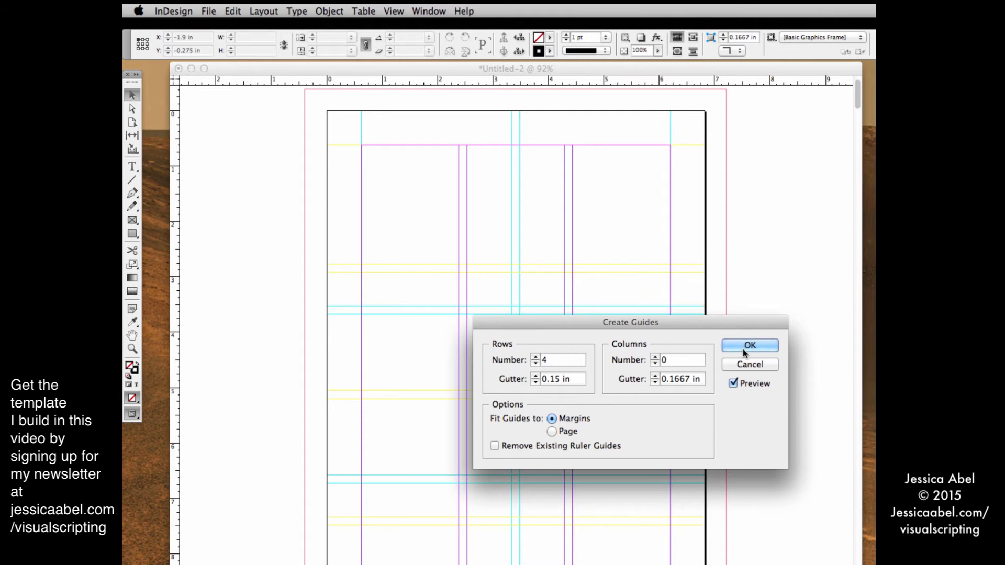
pyautogui.click(743, 348)
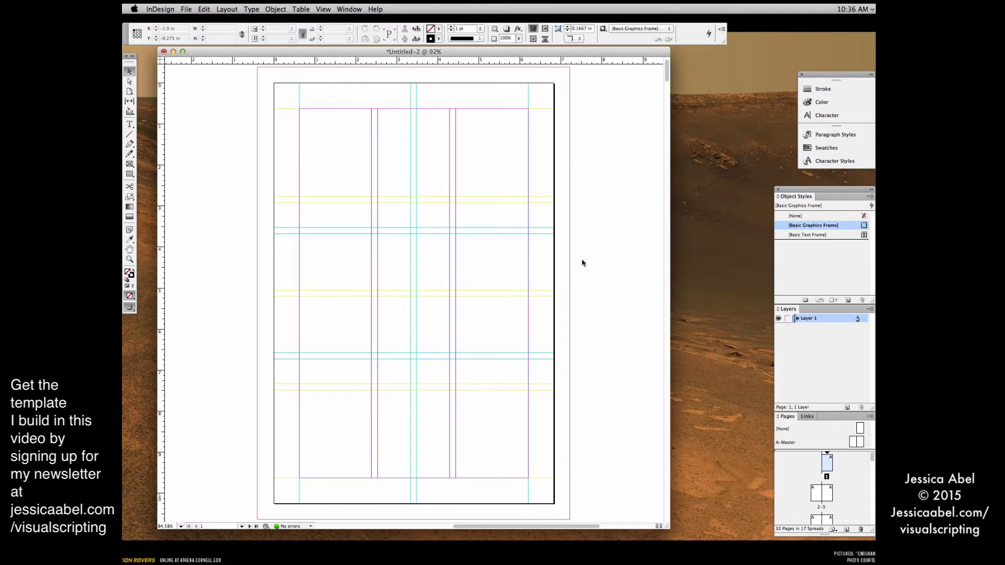
# Toggle between the preview and normal views to check the page with and without its guides.
pyautogui.press('w')
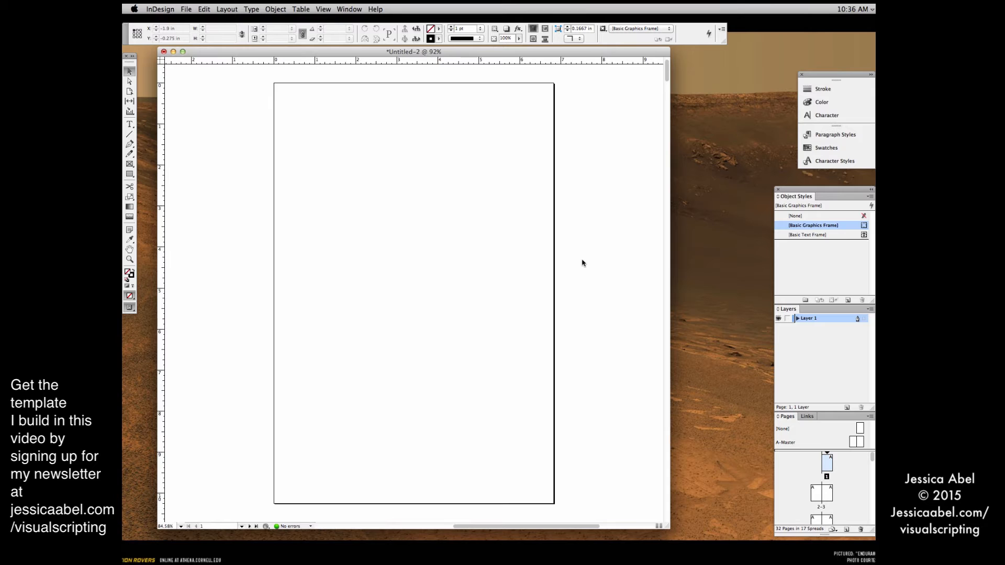
pyautogui.press('w')
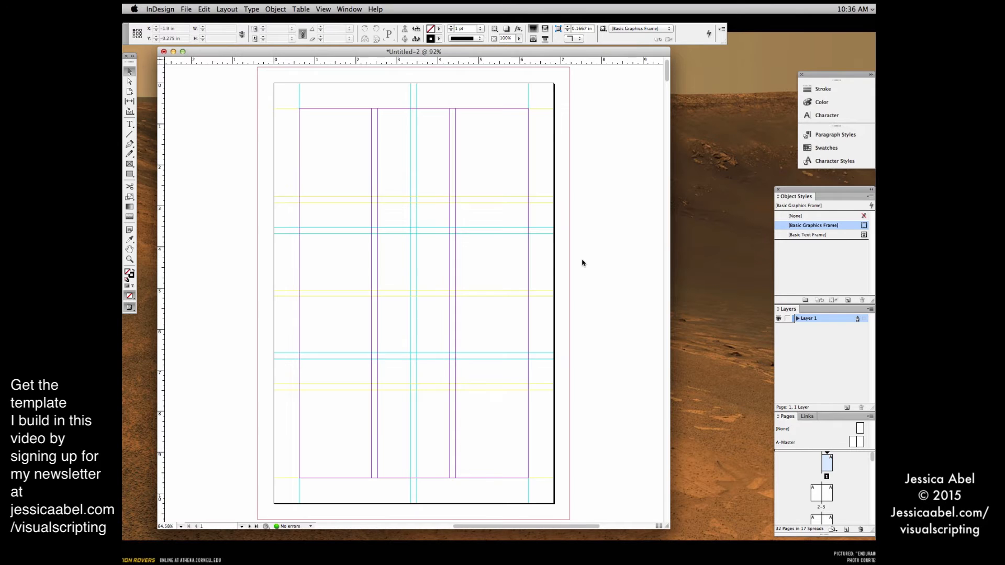
pyautogui.press('w')
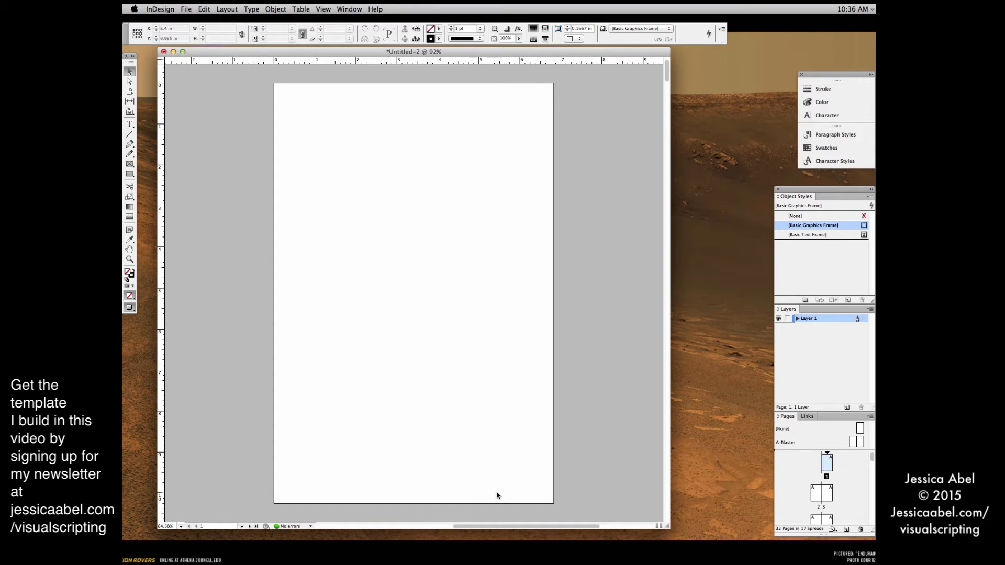
pyautogui.press('w')
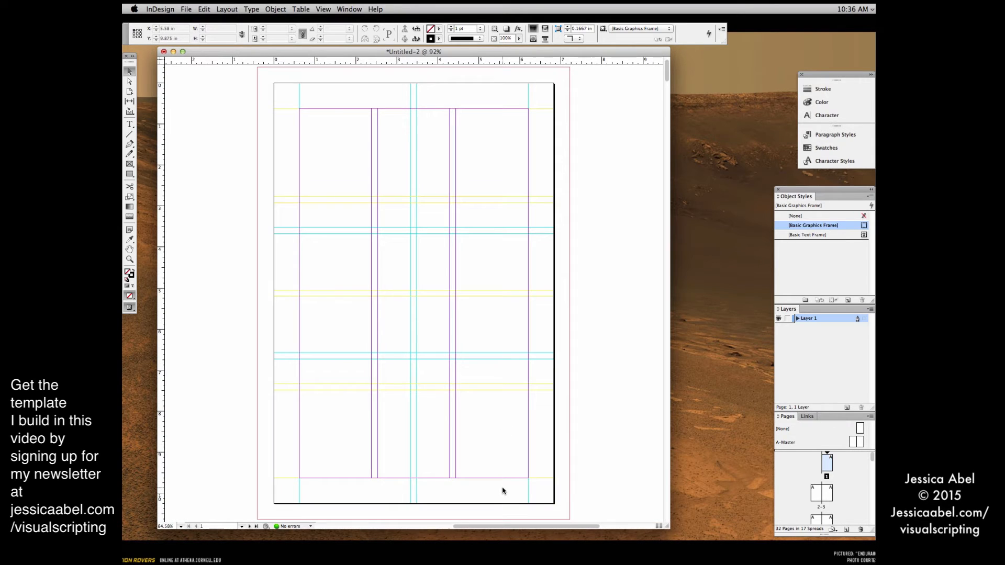
pyautogui.press('w')
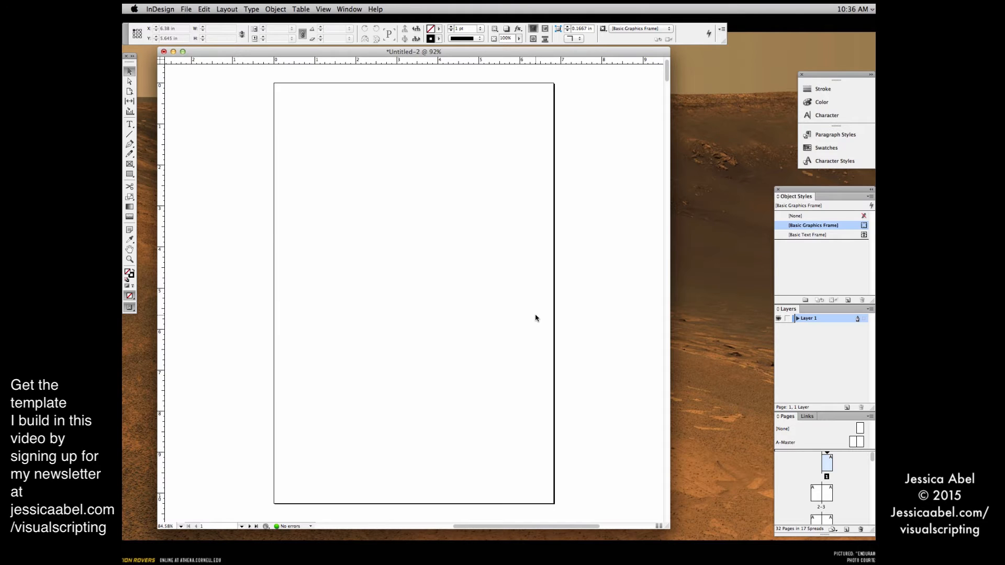
pyautogui.press('super+semicolon')
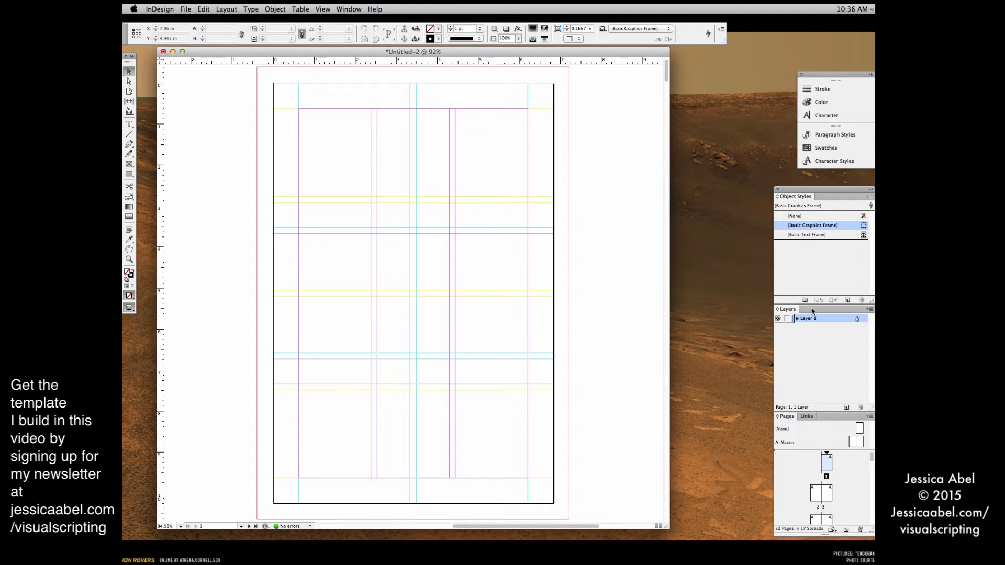
pyautogui.click(324, 9)
pyautogui.moveTo(355, 9)
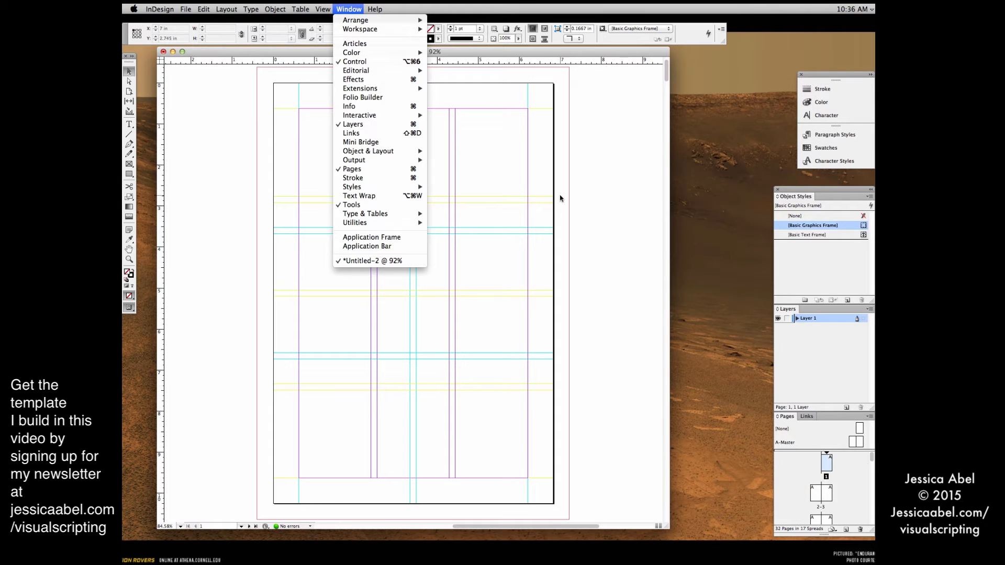
pyautogui.click(593, 186)
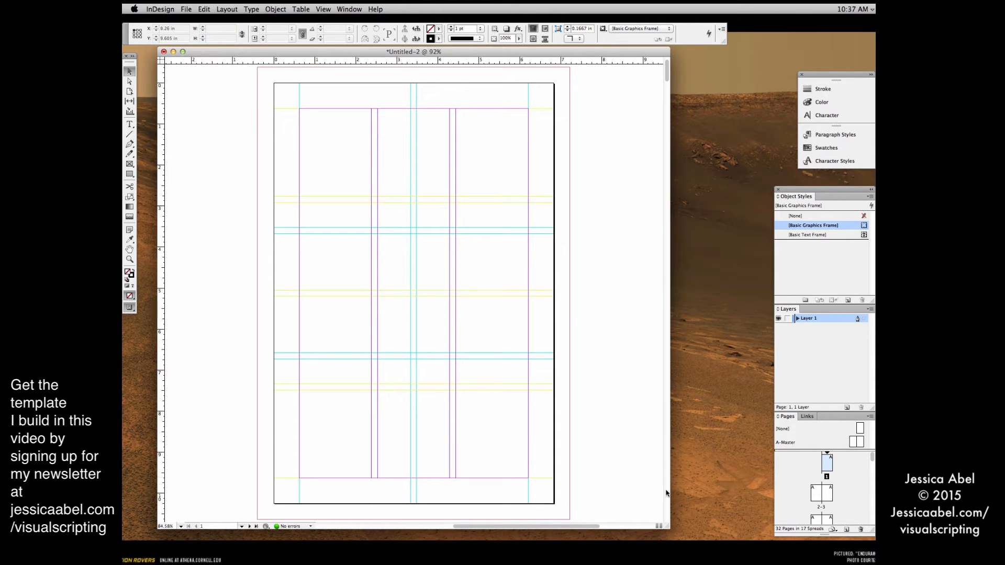
# Widen the document window out to the edge of the panels, and briefly show the Character settings.
pyautogui.moveTo(668, 527); pyautogui.dragTo(770, 526)
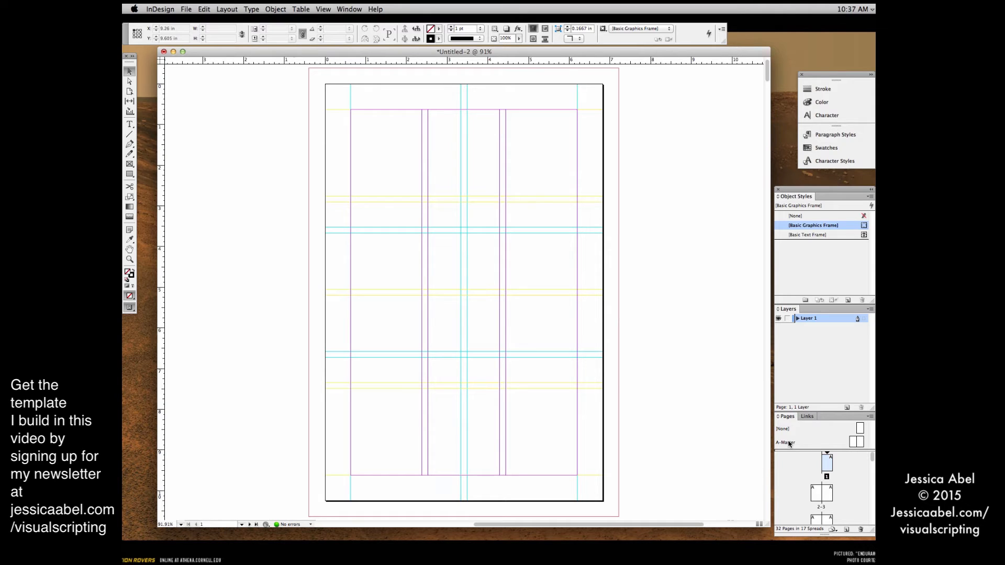
pyautogui.click(827, 116)
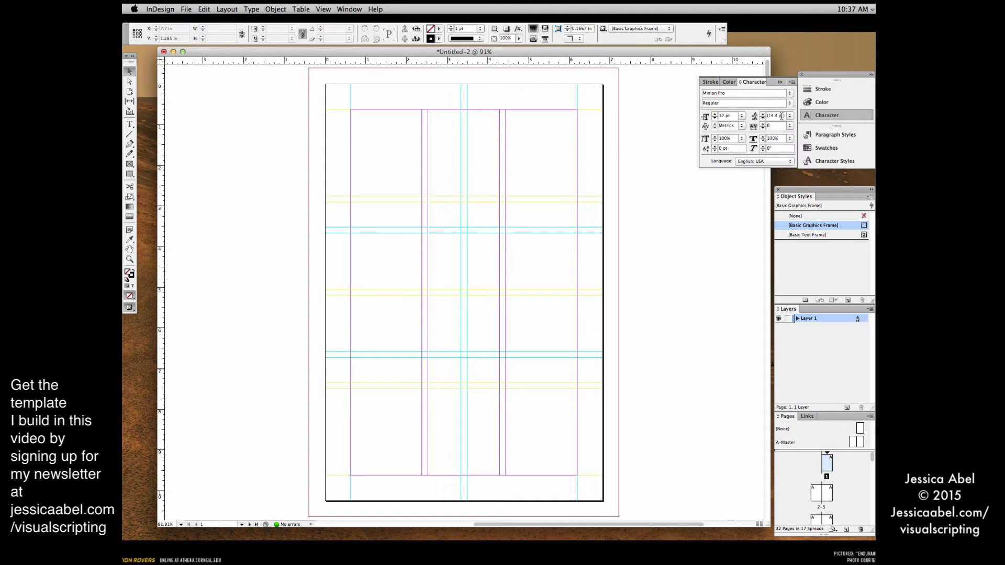
pyautogui.click(780, 82)
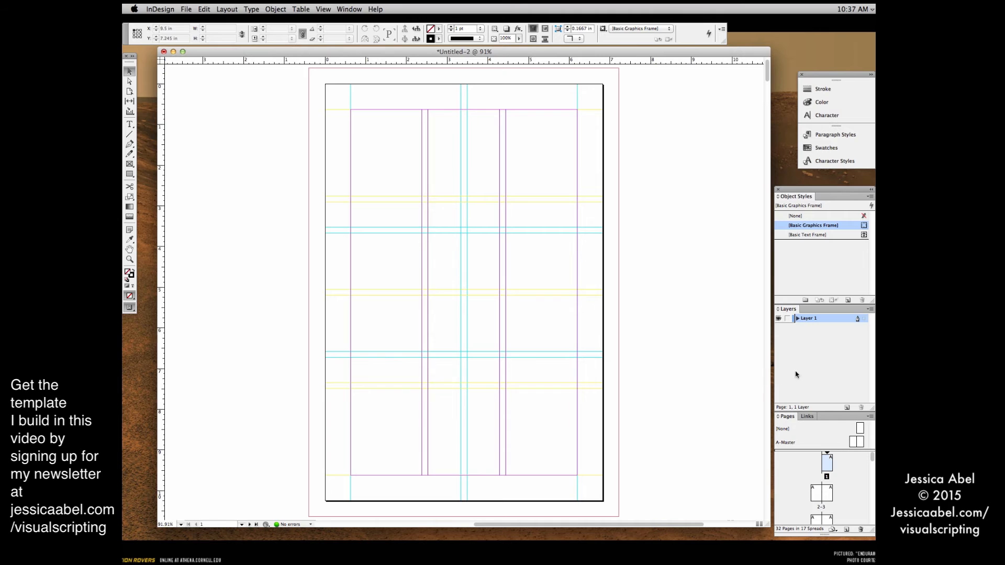
# Rename the document's existing layer as dialogue.
pyautogui.click(814, 366)
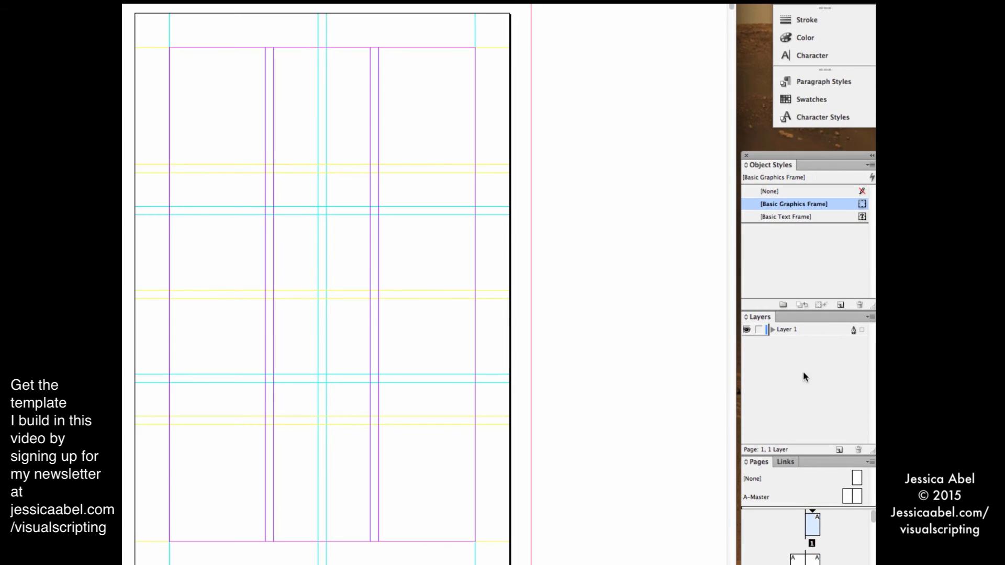
pyautogui.doubleClick(788, 330)
pyautogui.write('d')
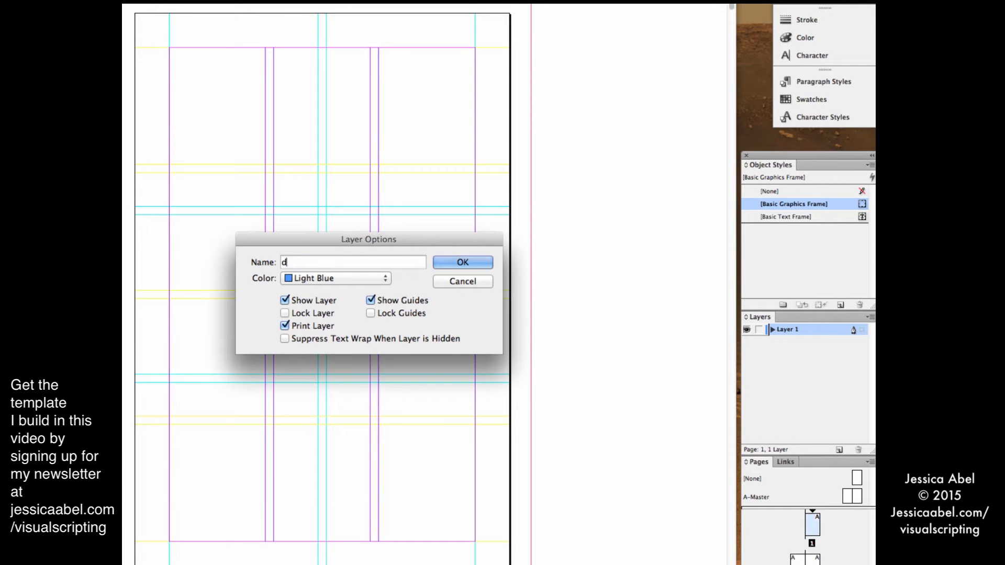
pyautogui.write('ialogue')
pyautogui.click(462, 262)
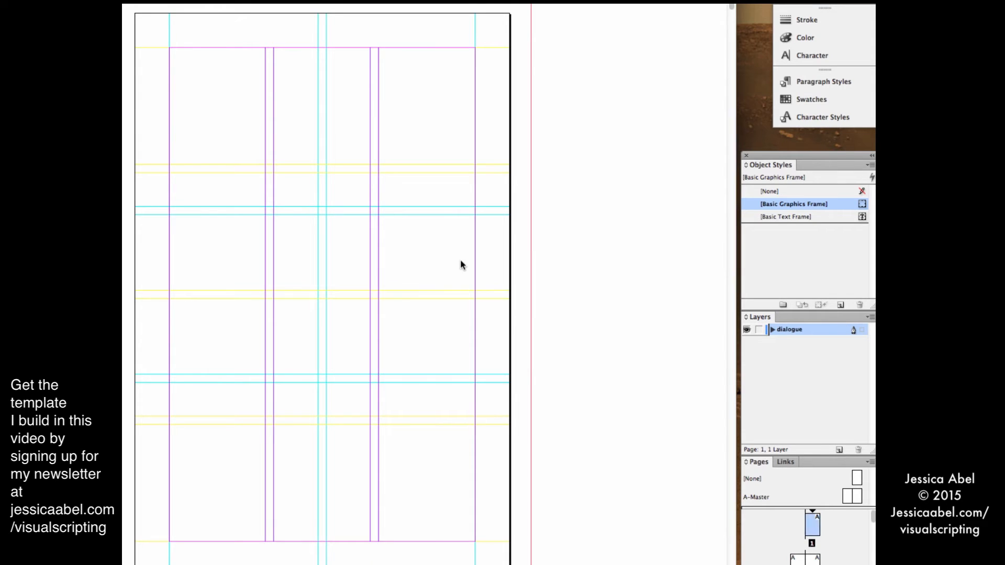
# Add a second layer above the dialogue layer and name it description.
pyautogui.click(839, 451)
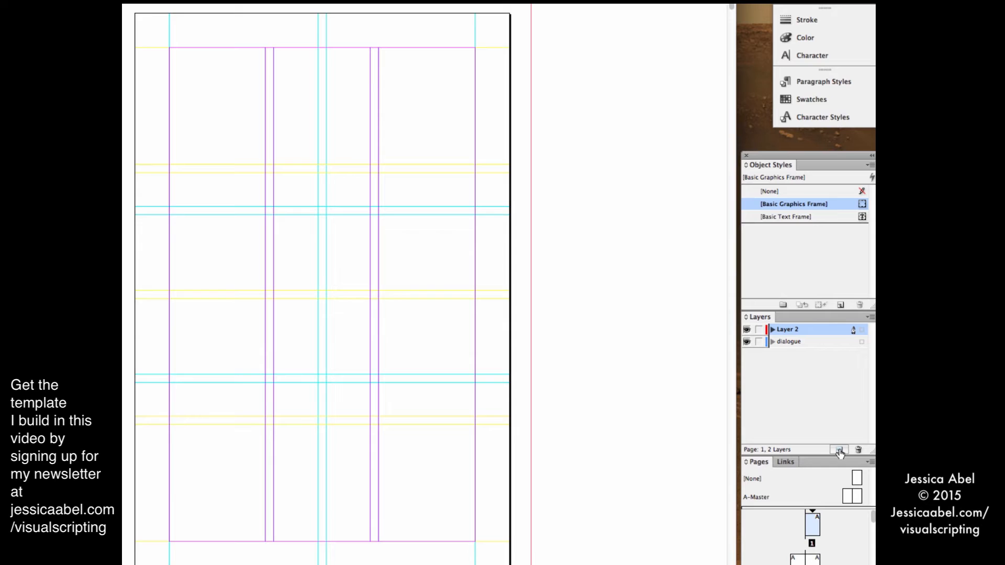
pyautogui.doubleClick(785, 331)
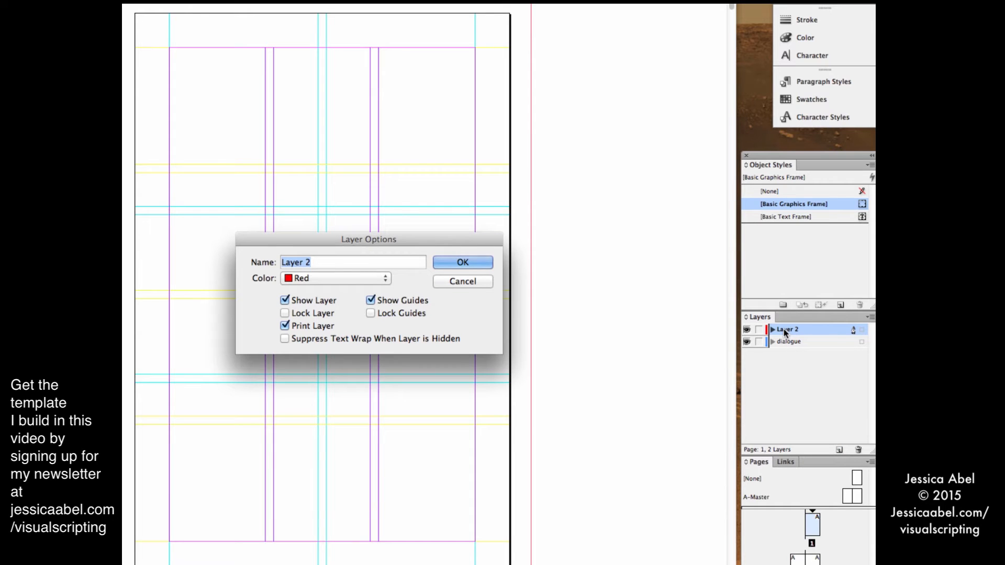
pyautogui.write('description')
pyautogui.click(457, 262)
# Add a third layer above the description layer and name it panel borders.
pyautogui.click(838, 447)
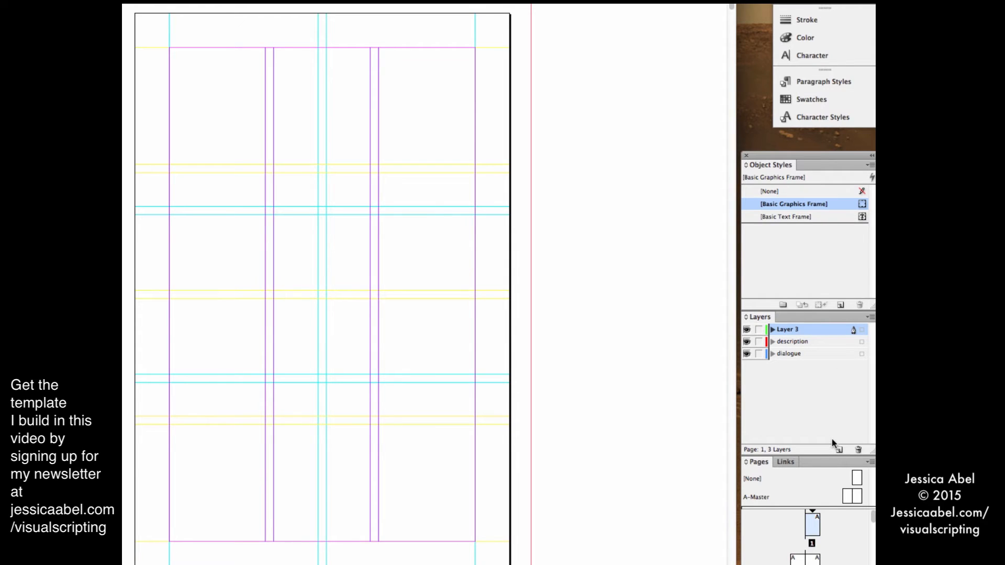
pyautogui.doubleClick(792, 330)
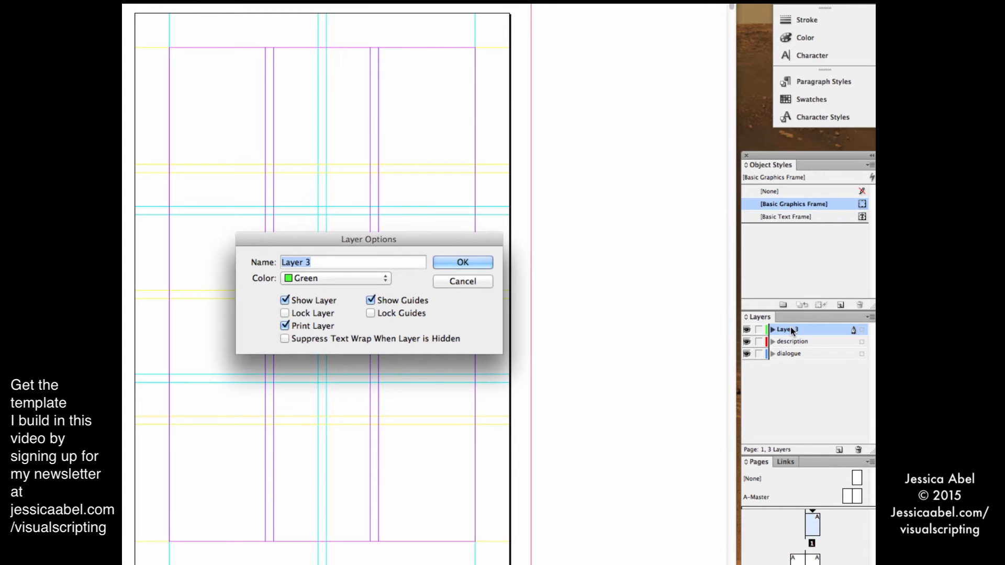
pyautogui.write('panel borders')
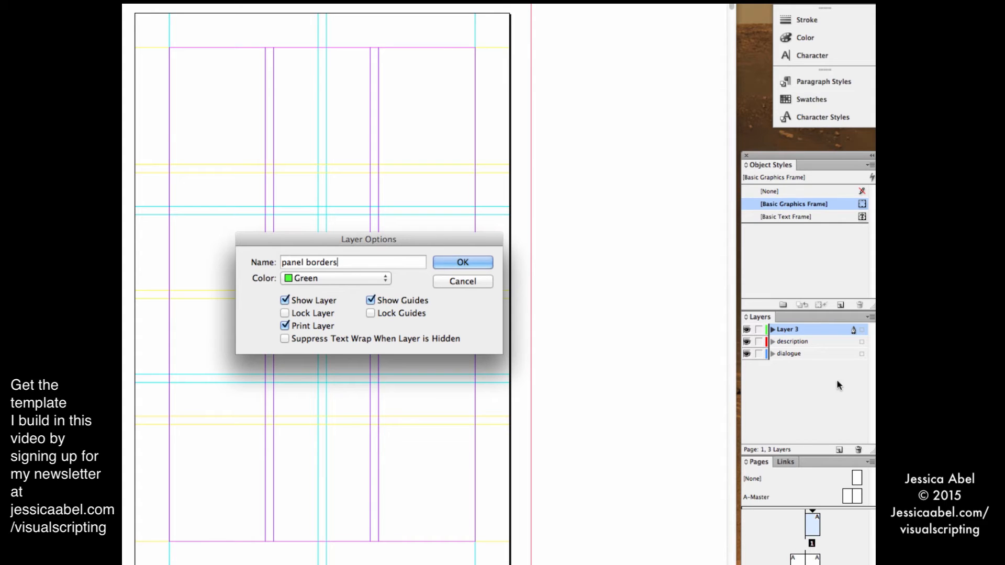
pyautogui.click(460, 262)
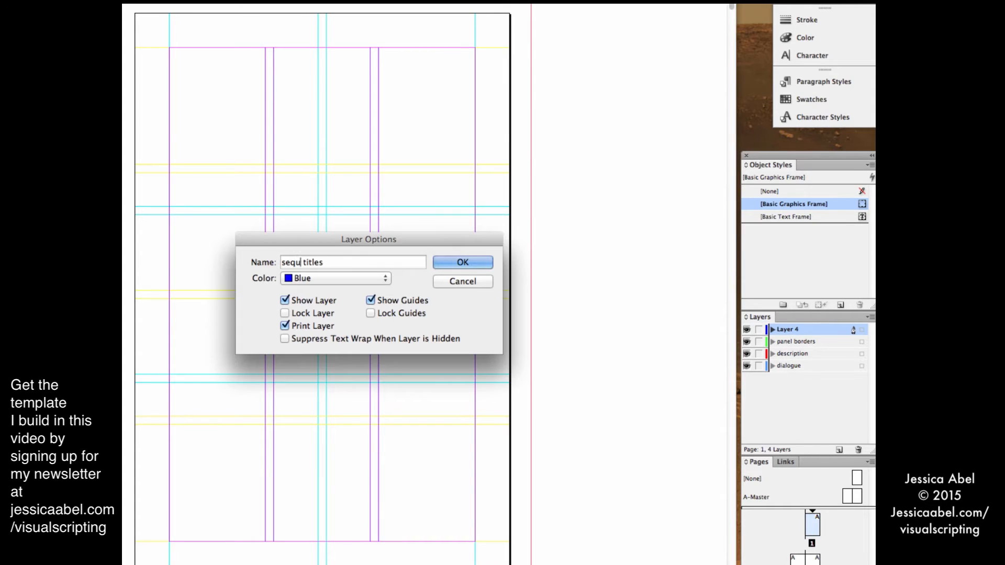
# Name the layer above panel borders sequence titles.
pyautogui.write('enc')
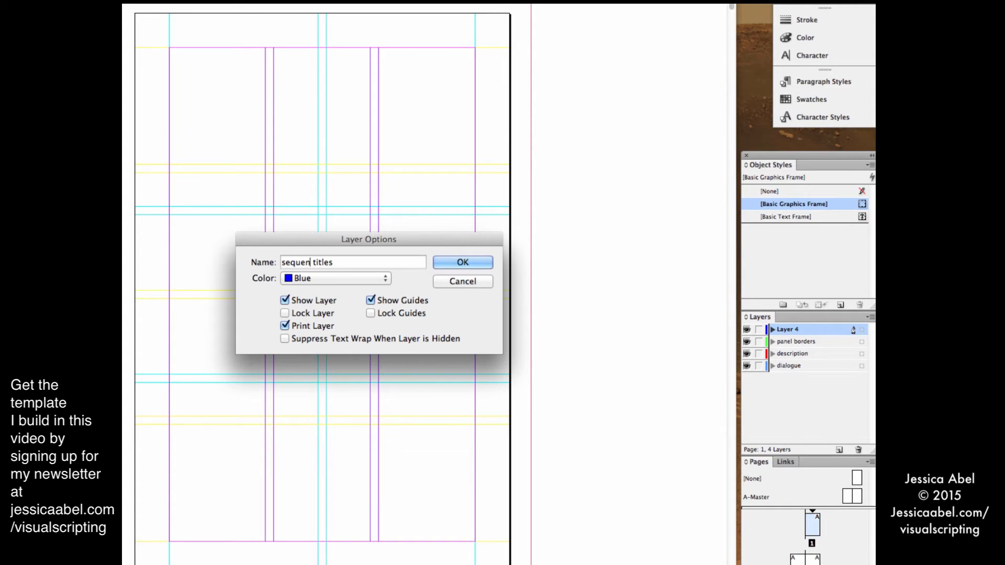
pyautogui.write('e')
pyautogui.press('Return')
# Name the new layer above sequence titles thumbnails.
pyautogui.write('t')
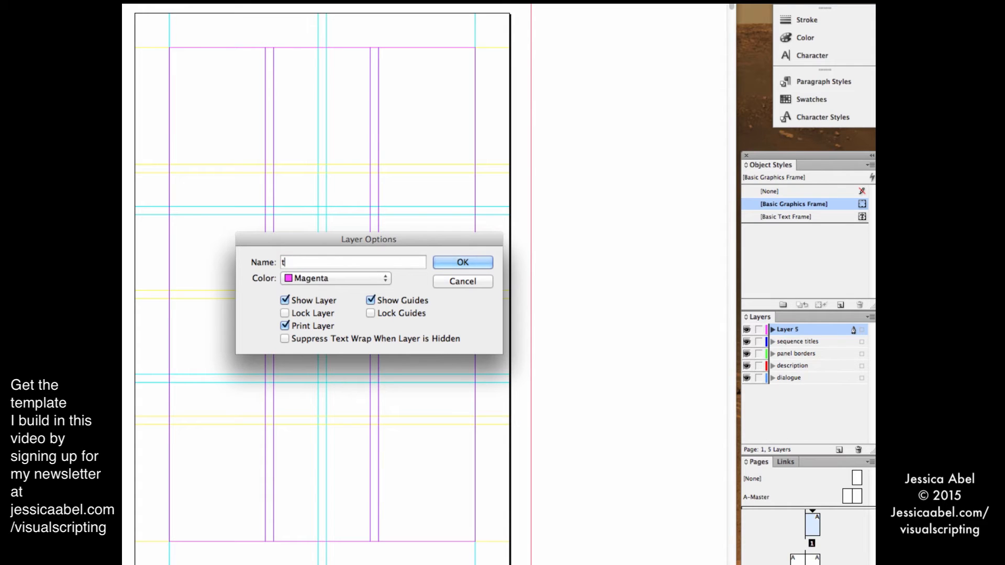
pyautogui.write('humbnails')
pyautogui.click(463, 263)
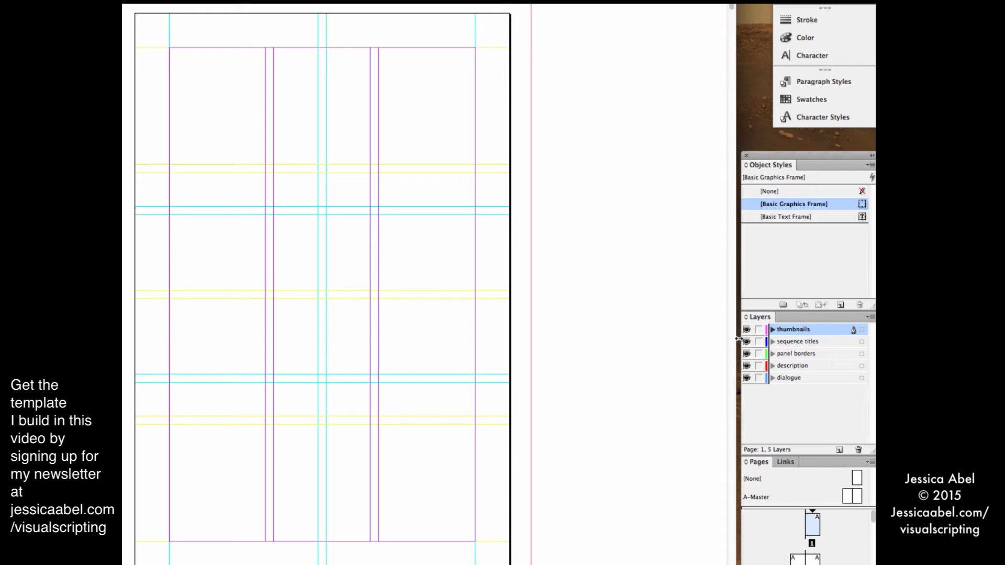
# Reorder the layers from front to back as dialogue, description, panel borders, sequence titles, thumbnails.
pyautogui.click(788, 378)
pyautogui.moveTo(785, 330); pyautogui.dragTo(785, 329)
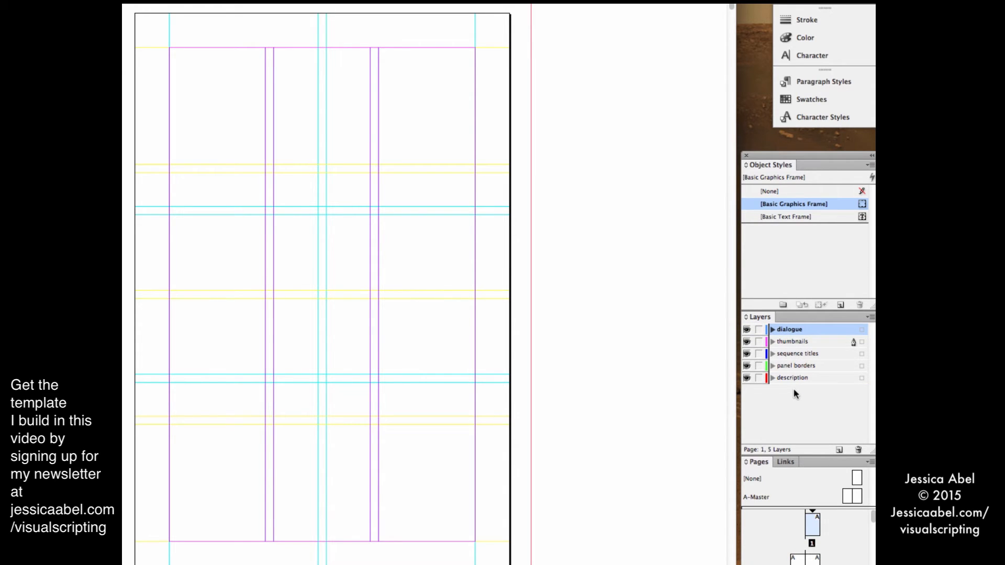
pyautogui.moveTo(793, 378)
pyautogui.mouseDown()
pyautogui.moveTo(789, 335)
pyautogui.moveTo(787, 390)
pyautogui.moveTo(789, 381)
pyautogui.mouseUp()
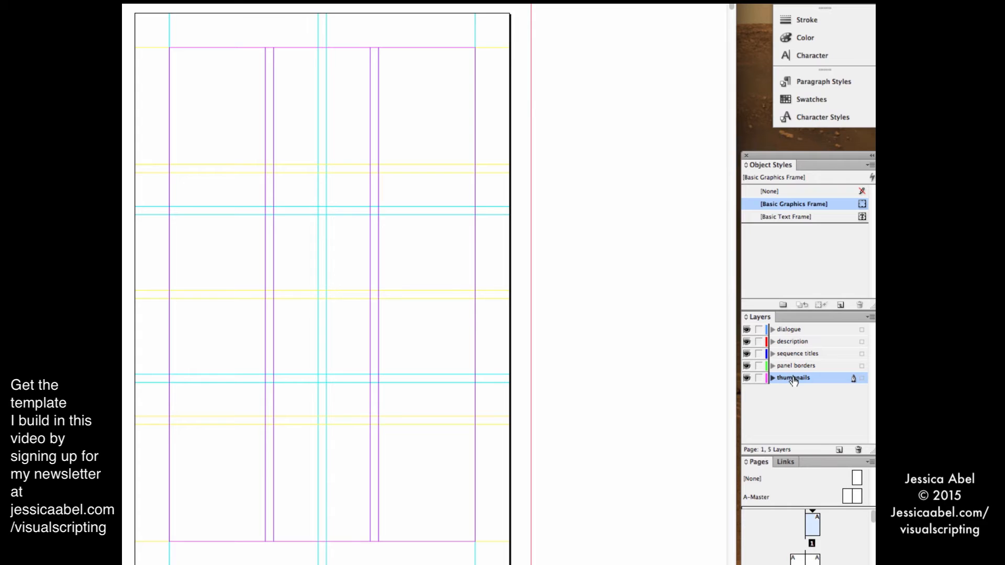
pyautogui.moveTo(793, 366); pyautogui.dragTo(791, 351)
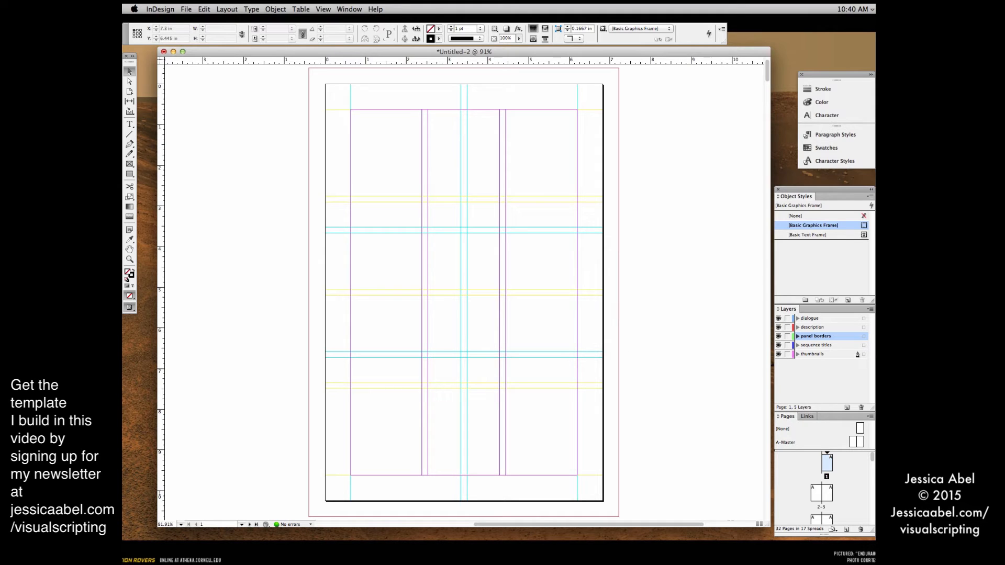
# Shift the document window clear of the panels, and briefly show the paragraph styles.
pyautogui.moveTo(269, 52); pyautogui.dragTo(251, 52)
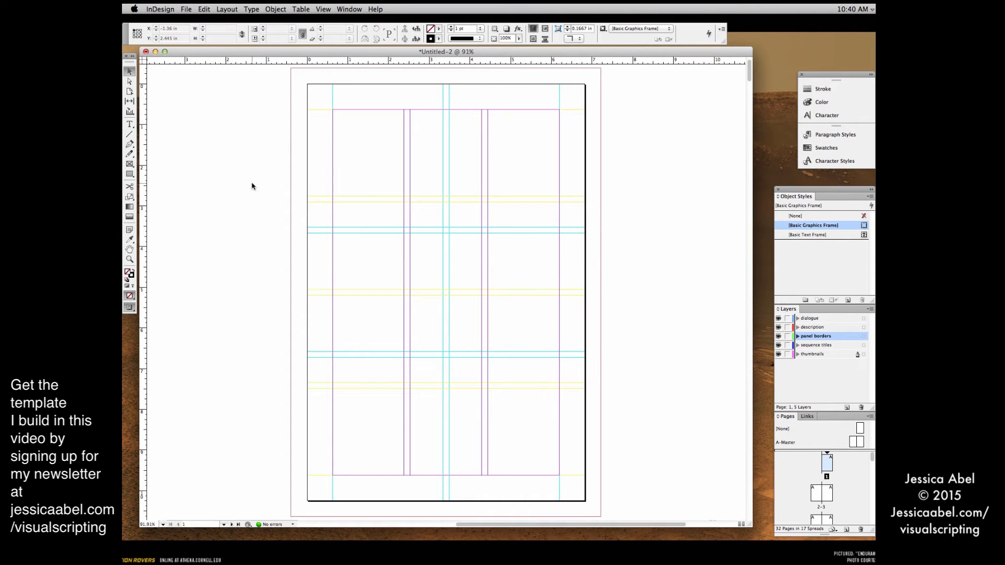
pyautogui.click(828, 137)
pyautogui.click(828, 137)
# Draw a text frame in the page's upper-left area and enter "Here's a dialogue sample.".
pyautogui.click(129, 124)
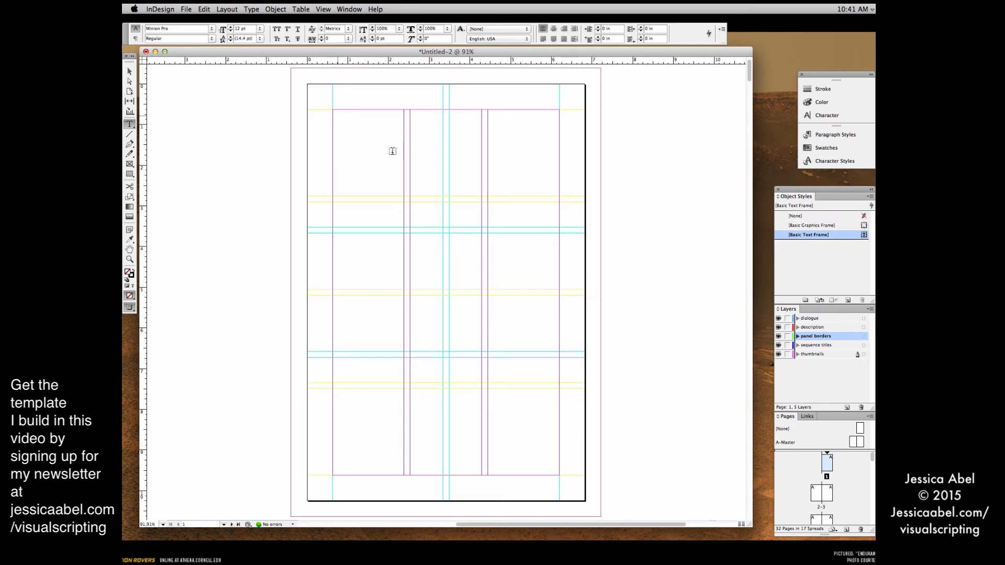
pyautogui.moveTo(338, 116); pyautogui.dragTo(418, 160)
pyautogui.click(403, 137)
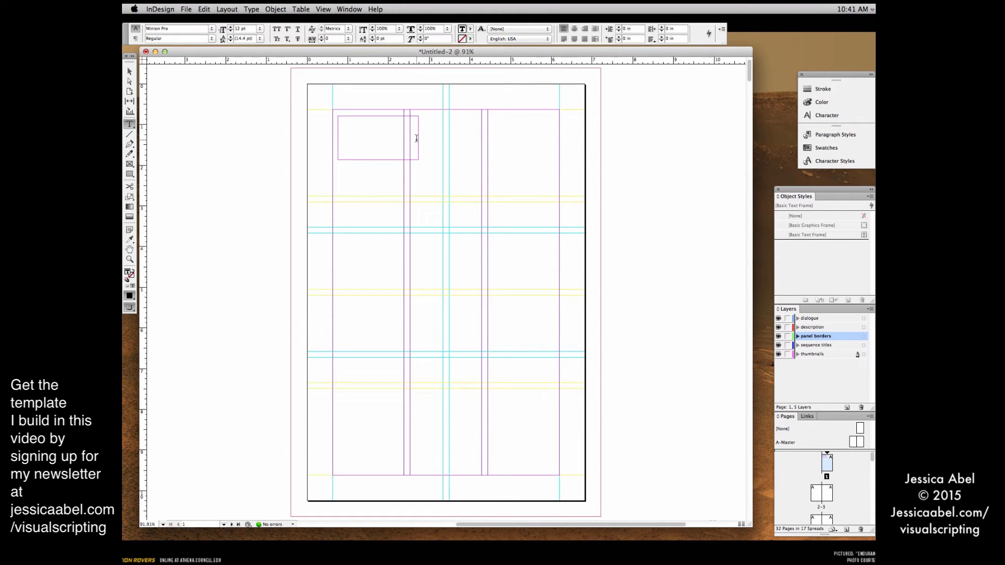
pyautogui.write("Here's a dialogue sample.")
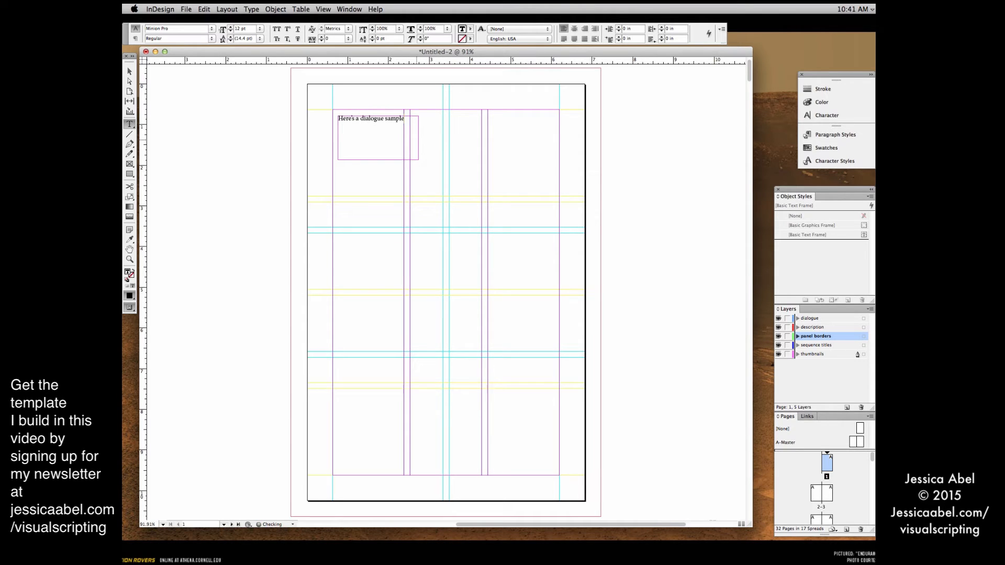
# Set the font of the whole dialogue sample to ABEL.
pyautogui.press('super+a')
pyautogui.click(212, 29)
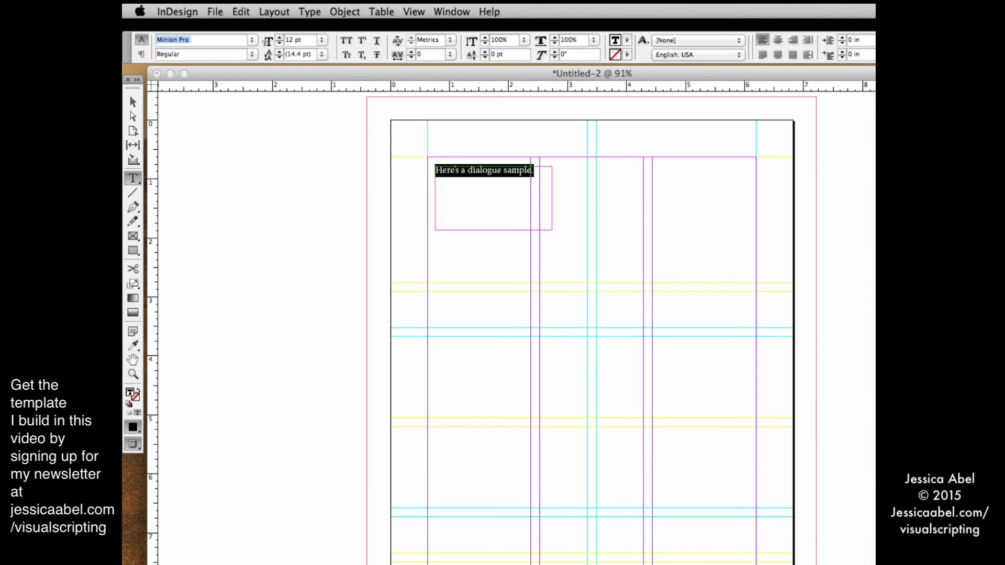
pyautogui.write('ABEL')
pyautogui.press('Return')
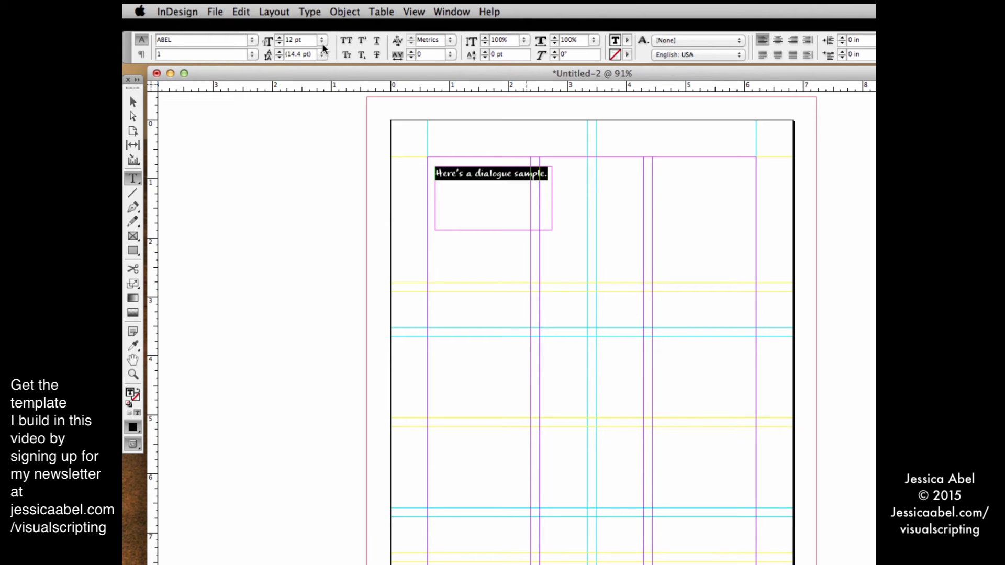
# Set the dialogue sample's font size to 9 pt and center its text.
pyautogui.click(321, 40)
pyautogui.click(308, 94)
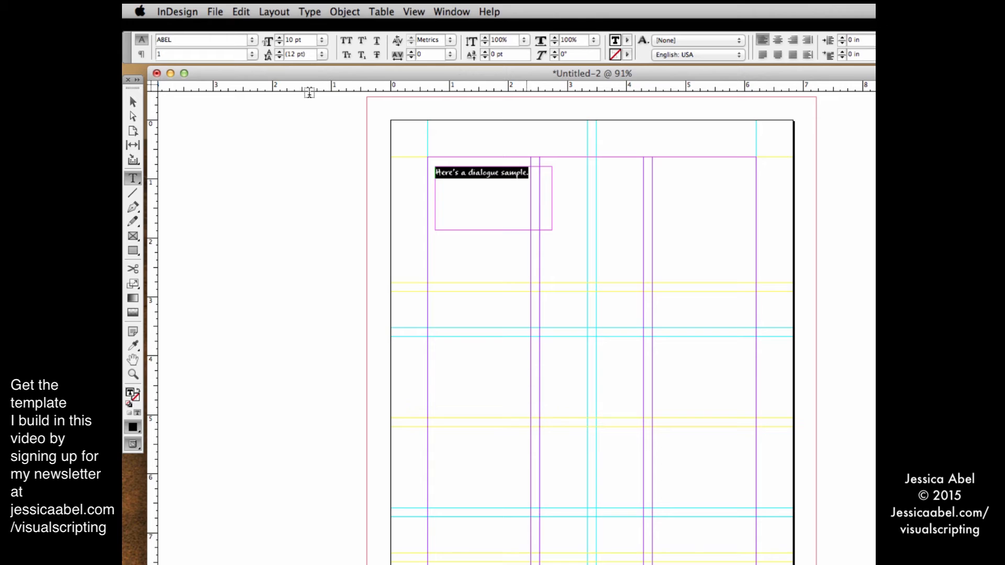
pyautogui.click(322, 39)
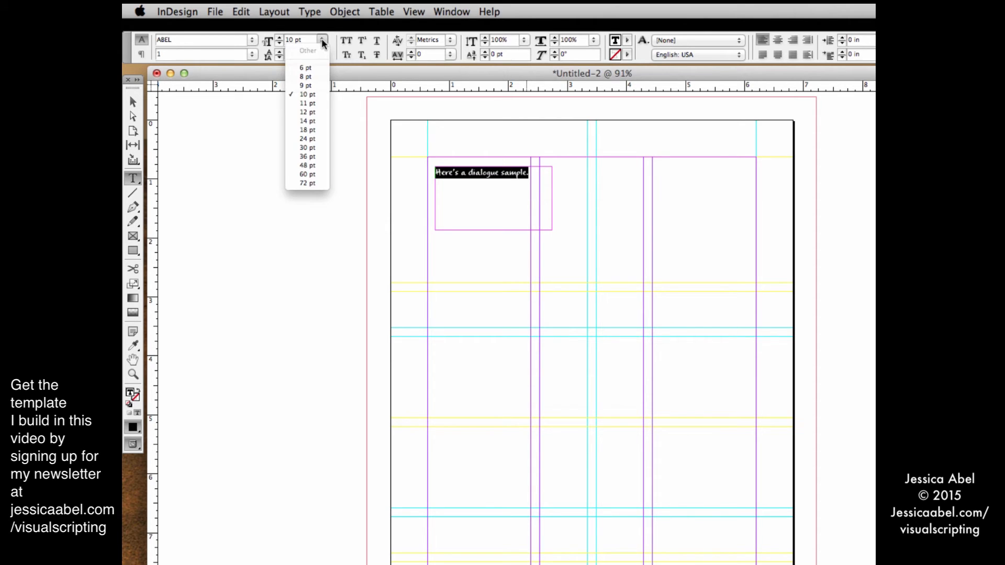
pyautogui.click(315, 83)
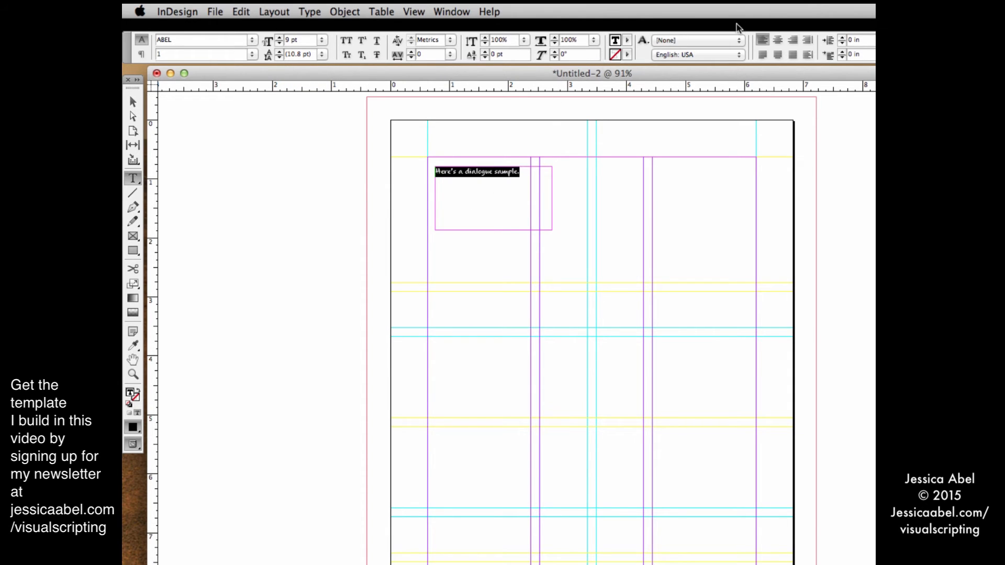
pyautogui.click(778, 40)
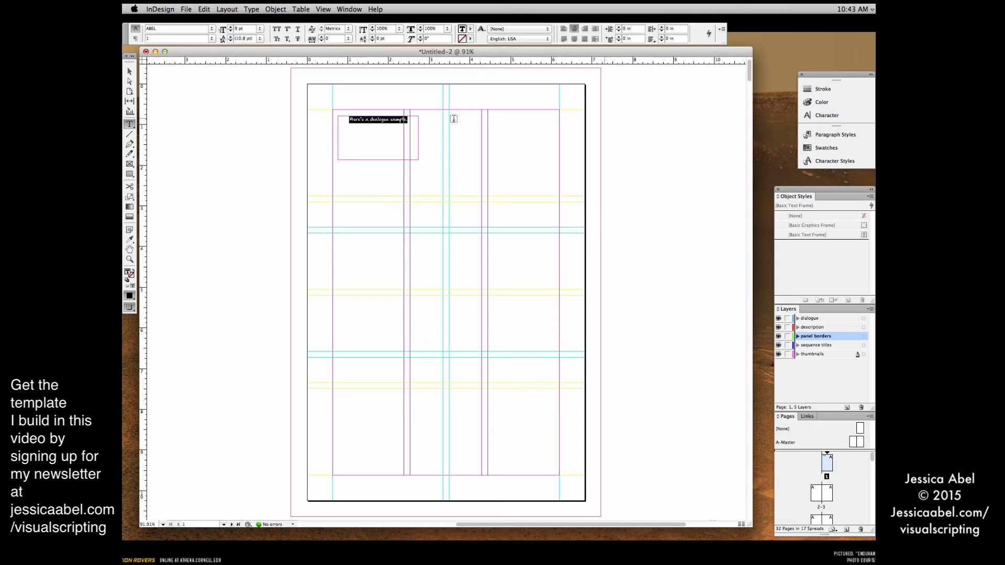
# Create a new paragraph style named dialogue from the formatted dialogue sample.
pyautogui.click(823, 135)
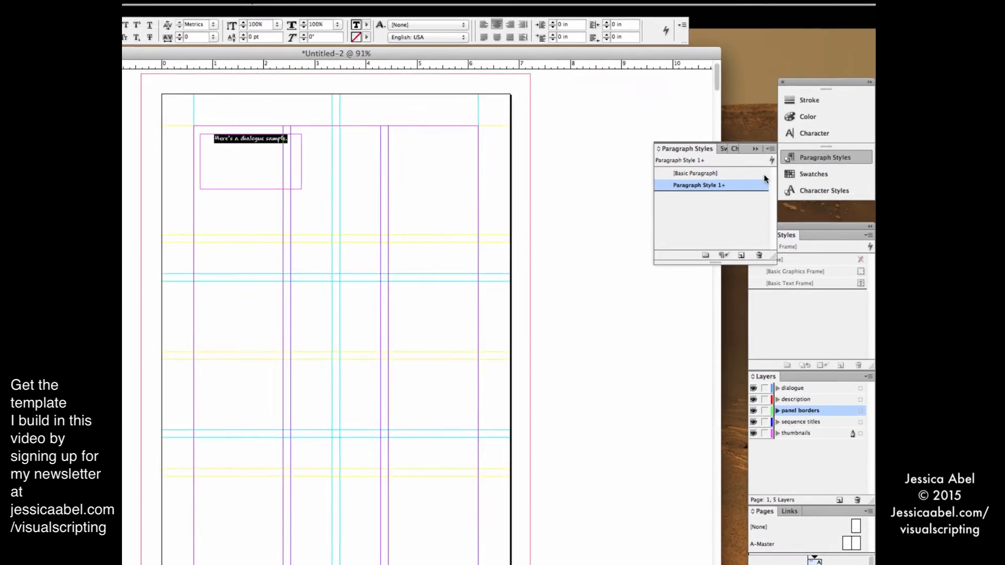
pyautogui.click(762, 156)
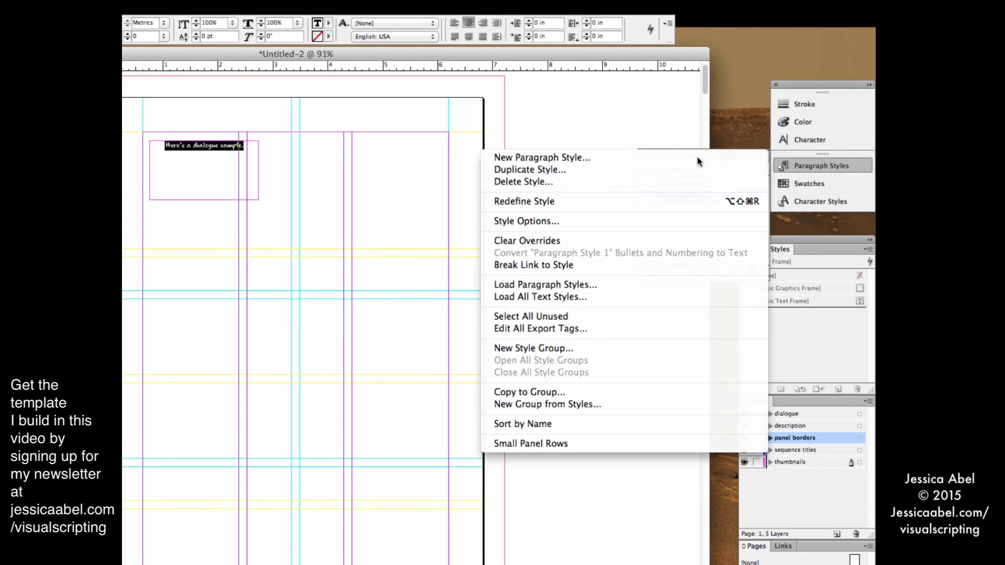
pyautogui.click(697, 157)
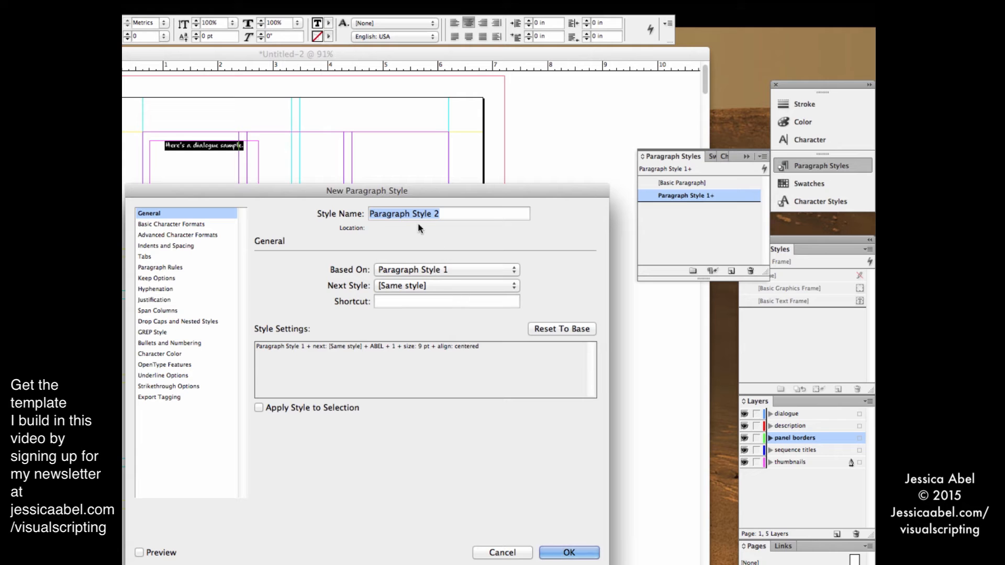
pyautogui.write('dialogue')
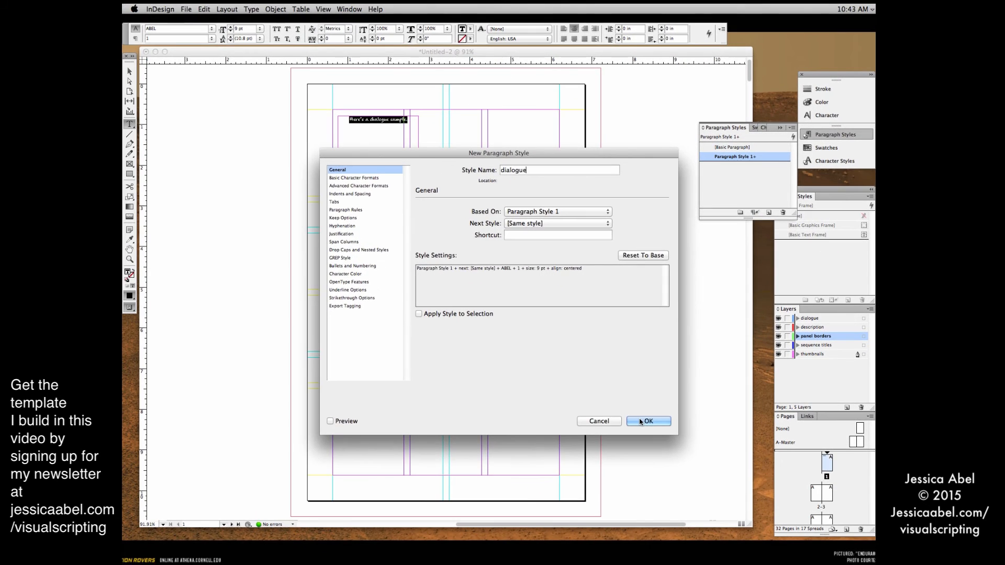
pyautogui.click(647, 421)
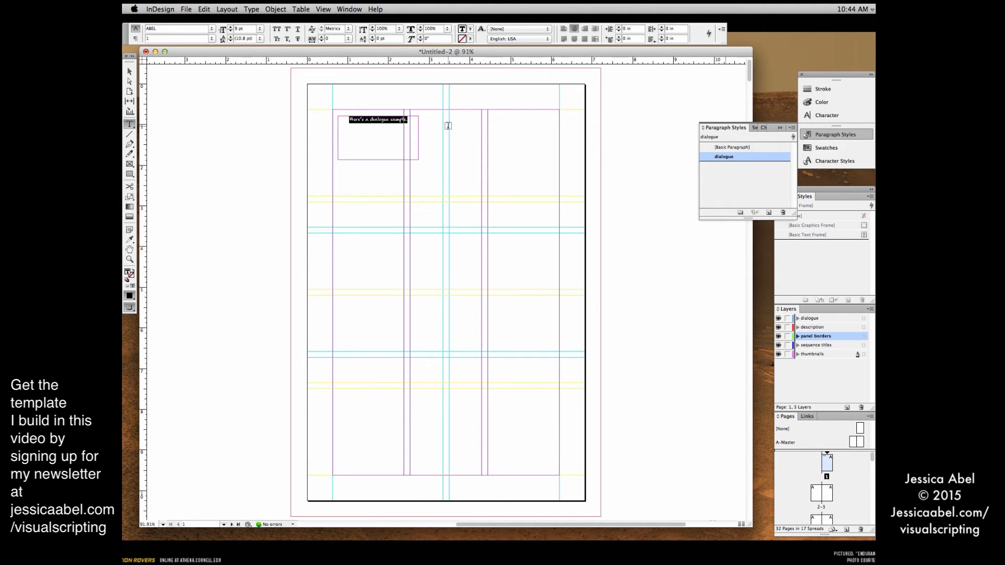
# Draw a second text frame about 1.98 by 0.94 in, right of the dialogue sample, and enter "This is description.".
pyautogui.moveTo(449, 122); pyautogui.dragTo(530, 159)
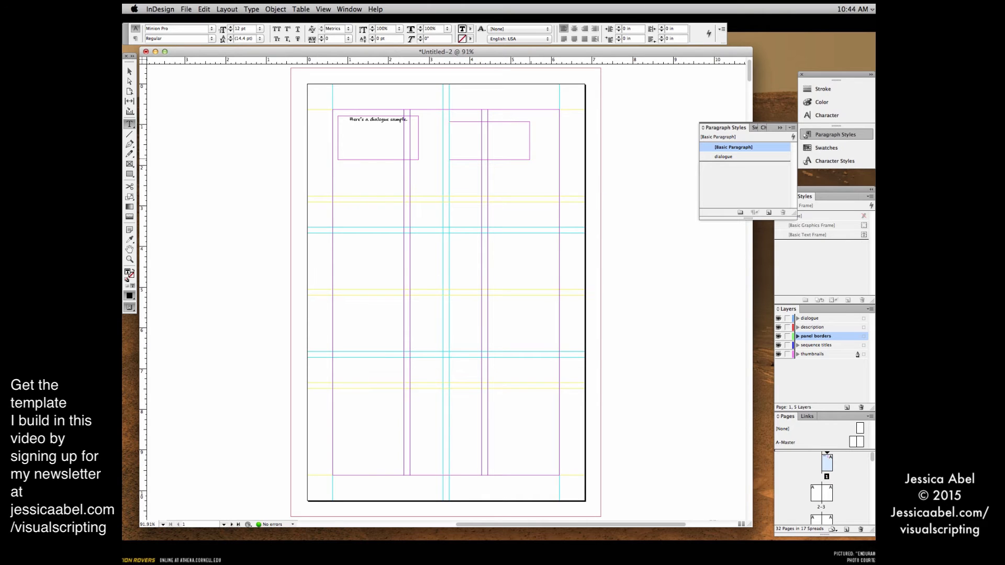
pyautogui.write('This is description.')
# Set the description sample's font style to Italic and its size to 10 pt.
pyautogui.doubleClick(489, 126)
pyautogui.tripleClick(490, 126)
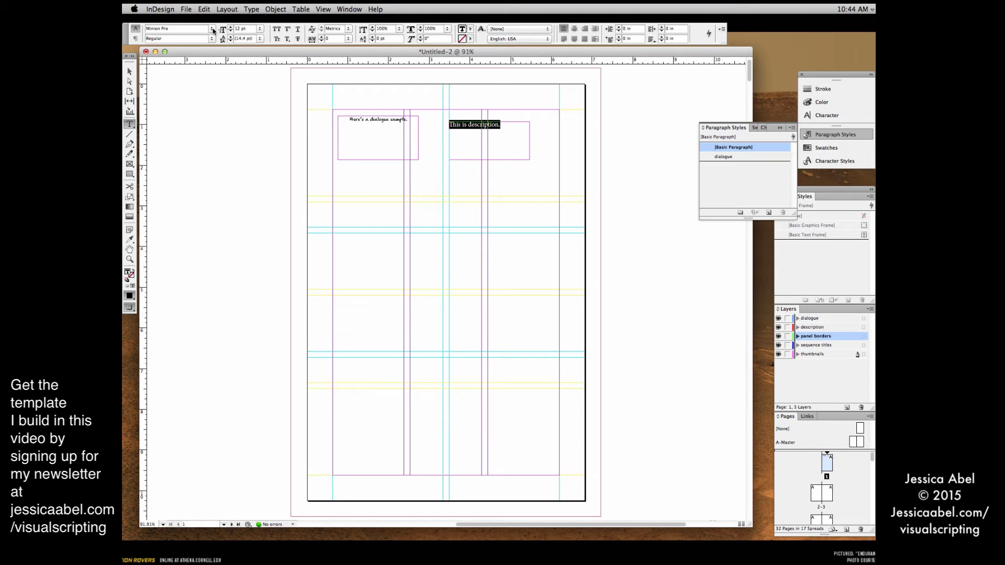
pyautogui.click(212, 39)
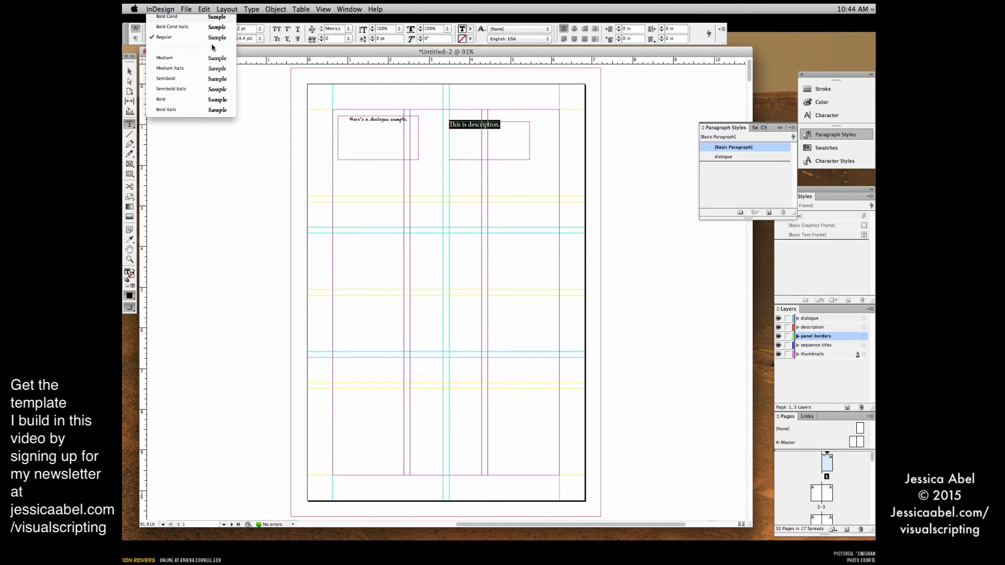
pyautogui.click(212, 47)
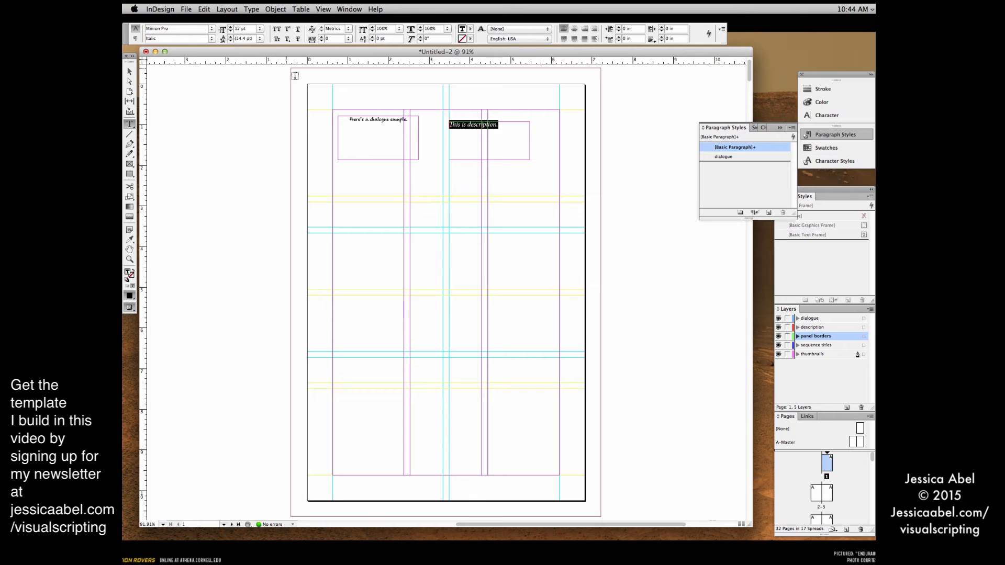
pyautogui.click(260, 29)
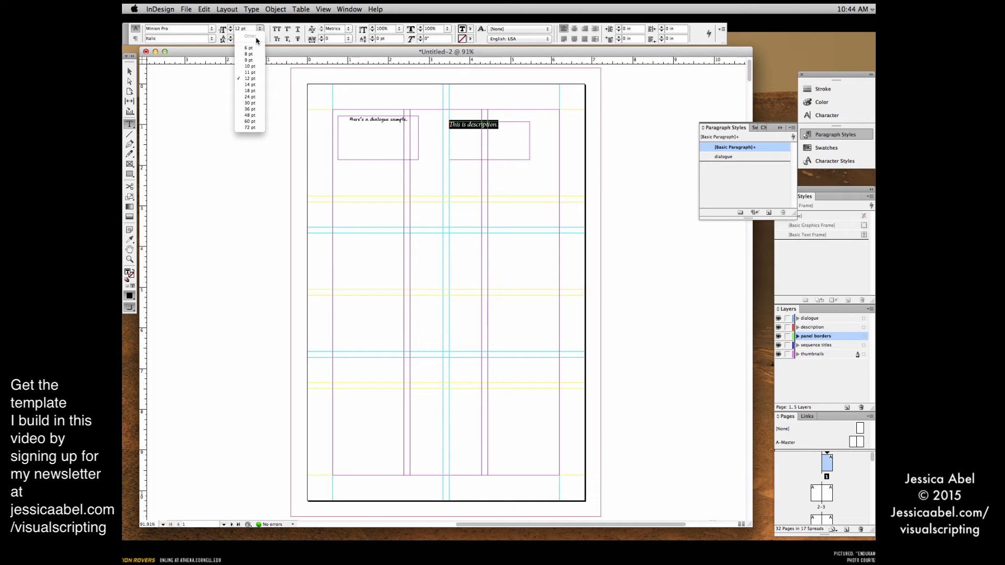
pyautogui.click(255, 67)
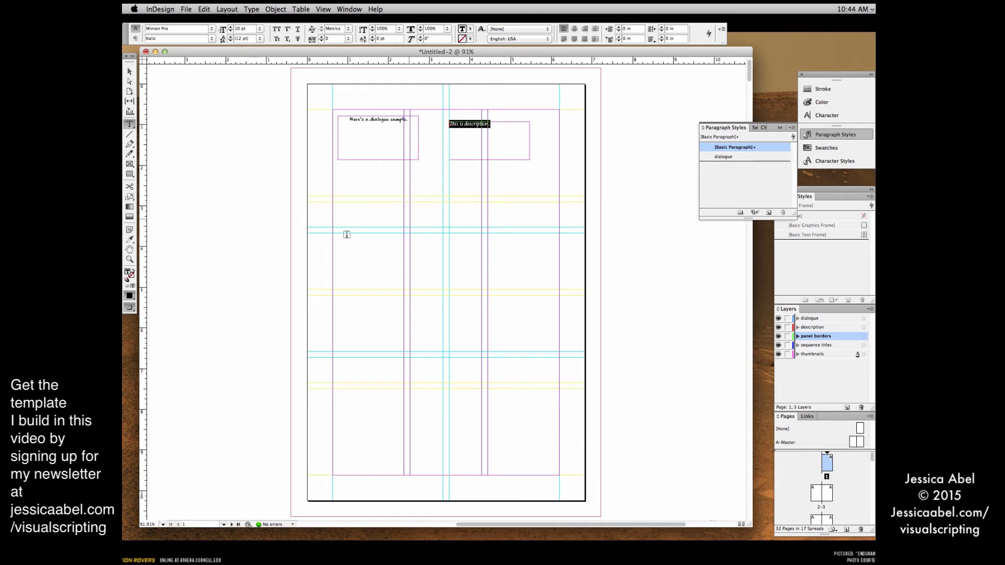
# Color the description text dark magenta, about M 100, Y 7, K 50, check it unselected, and reselect the text.
pyautogui.click(827, 108)
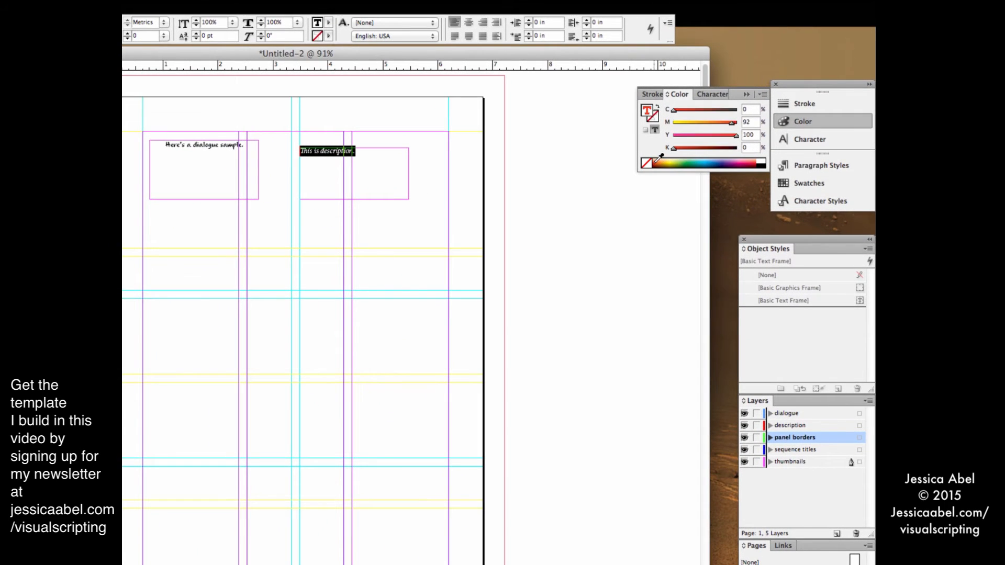
pyautogui.click(660, 157)
pyautogui.moveTo(660, 157); pyautogui.dragTo(743, 161)
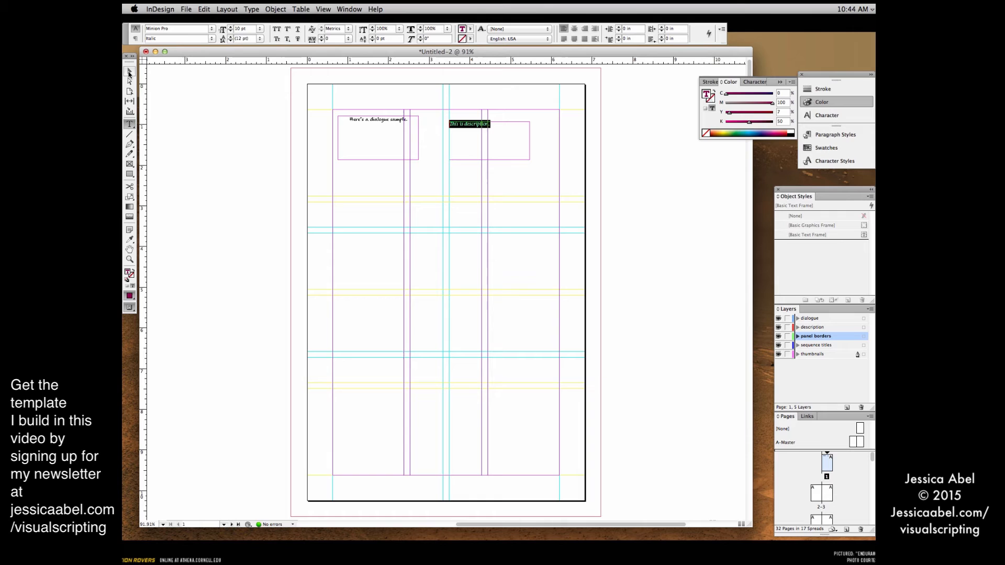
pyautogui.click(130, 71)
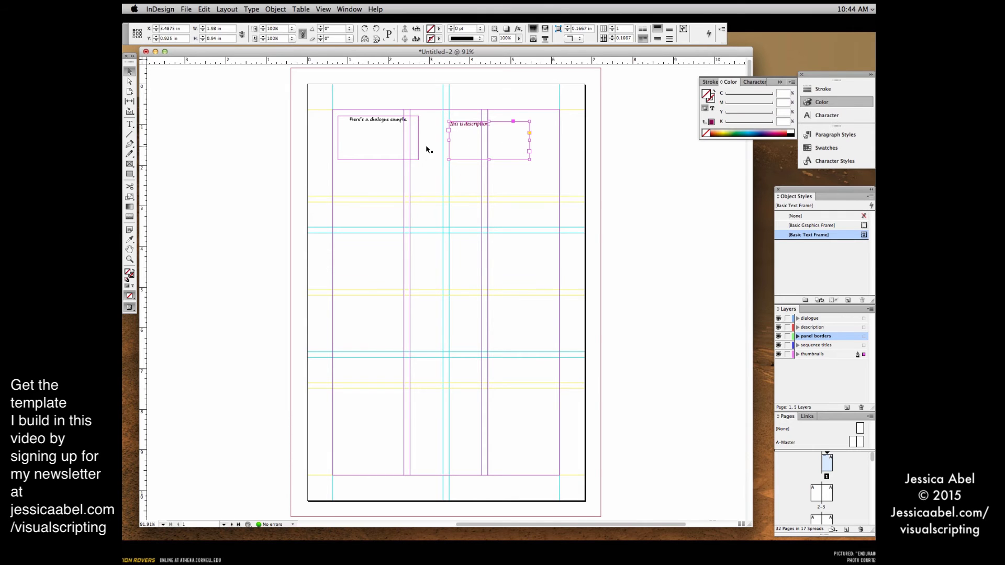
pyautogui.doubleClick(478, 127)
pyautogui.moveTo(490, 124); pyautogui.dragTo(449, 124)
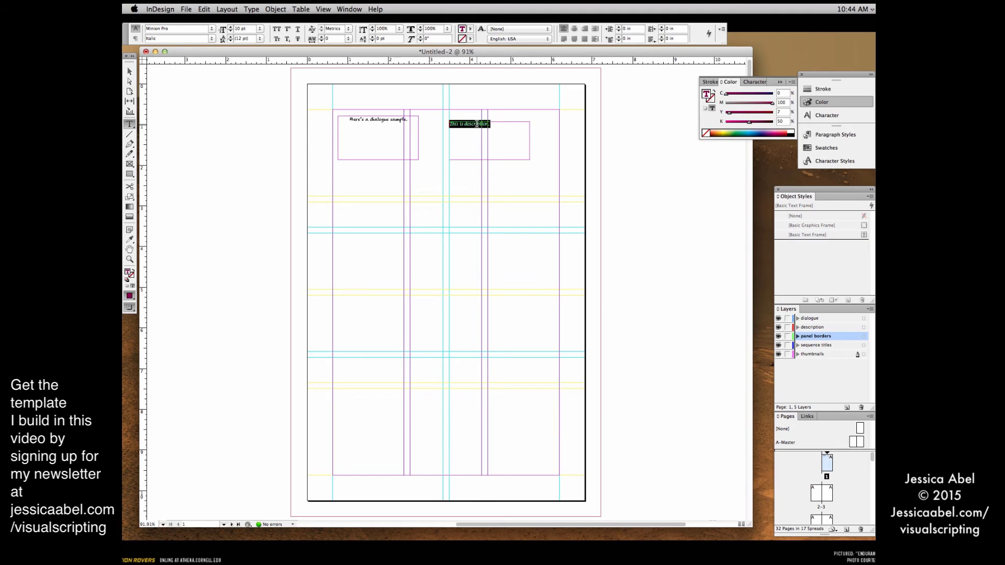
# Create a new paragraph style named description from the selected description sample.
pyautogui.click(836, 135)
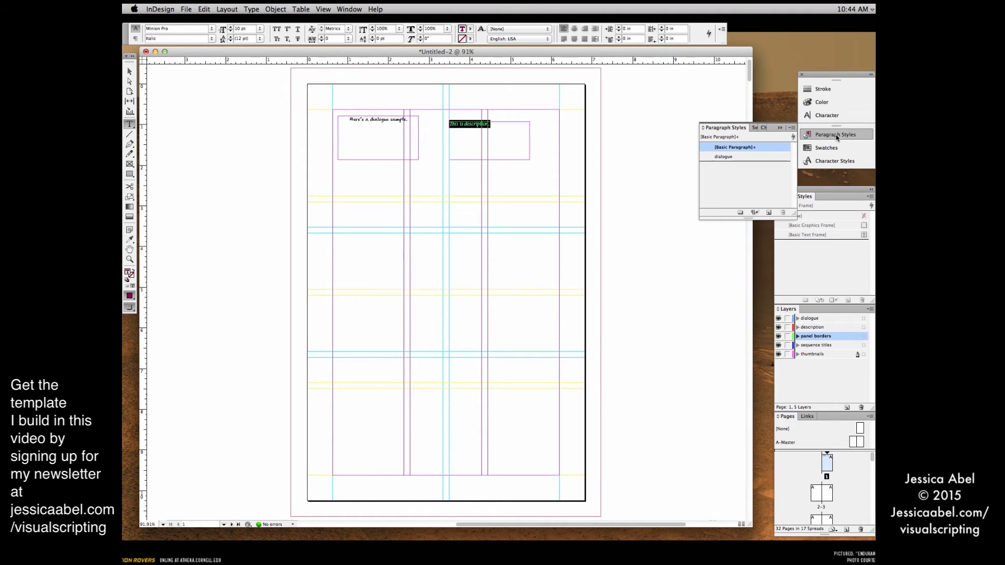
pyautogui.click(768, 212)
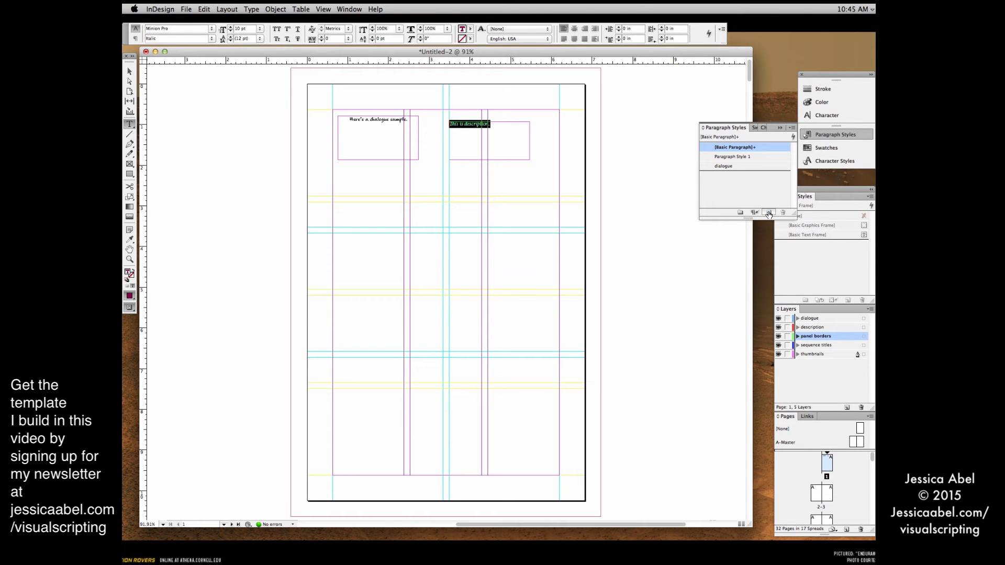
pyautogui.doubleClick(749, 157)
pyautogui.write('d')
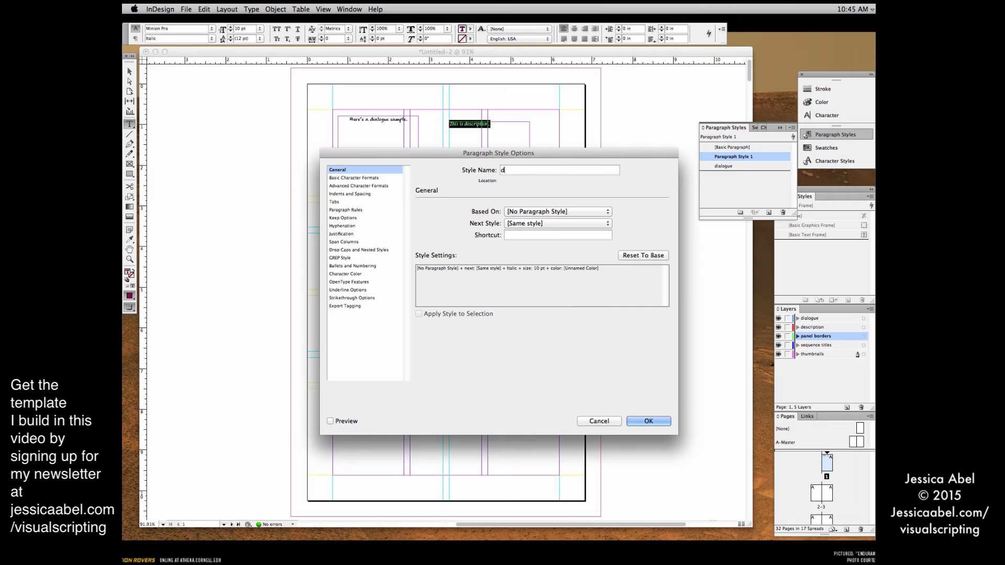
pyautogui.write('escription')
pyautogui.press('Return')
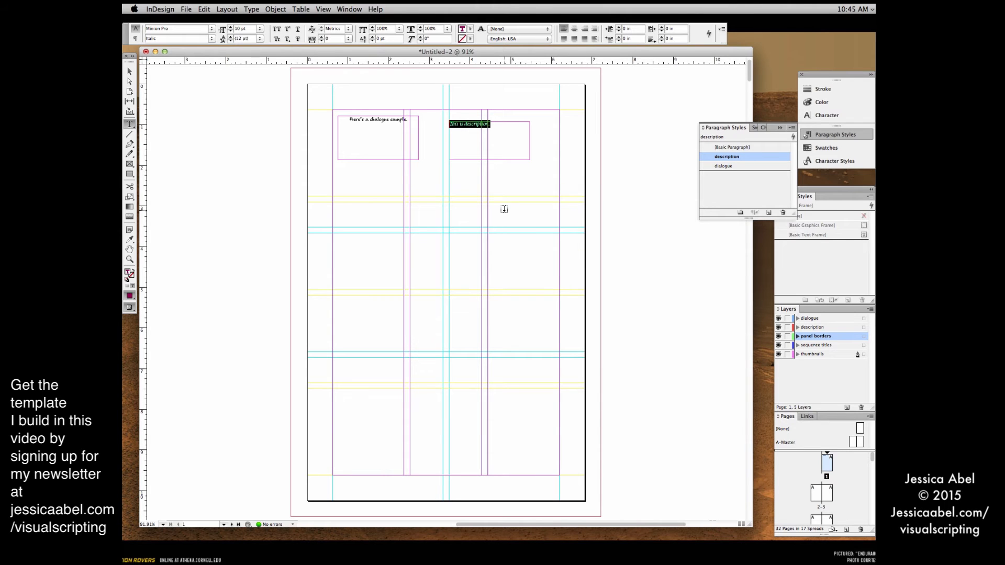
# Draw a third text frame below the dialogue sample and enter "This is a scene header".
pyautogui.moveTo(340, 189); pyautogui.dragTo(431, 226)
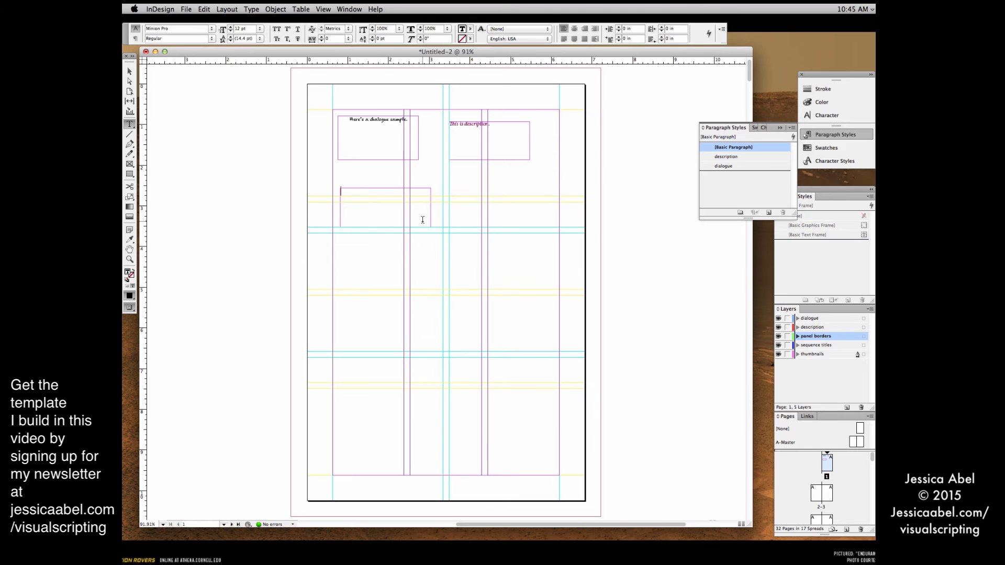
pyautogui.write('This is a scene header')
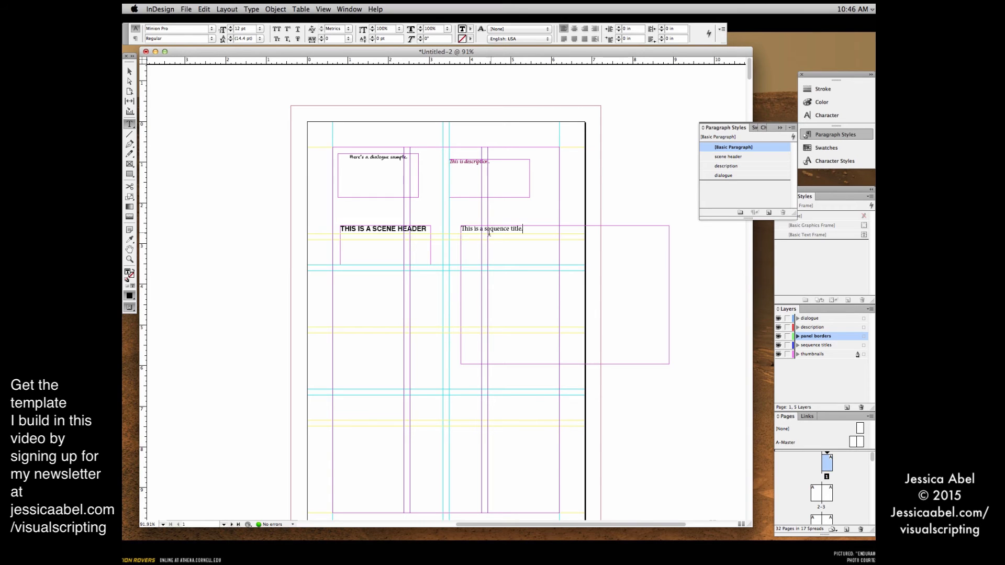
# Format the sequence title sample as dark magenta Helvetica Bold at 36 pt and save it as a paragraph style named sequence title.
pyautogui.tripleClick(488, 231)
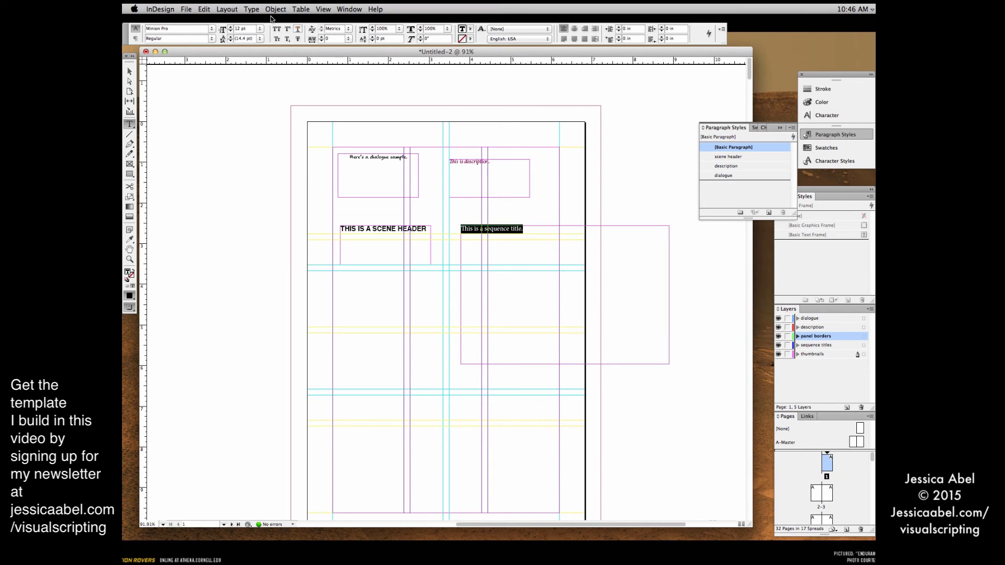
pyautogui.click(260, 28)
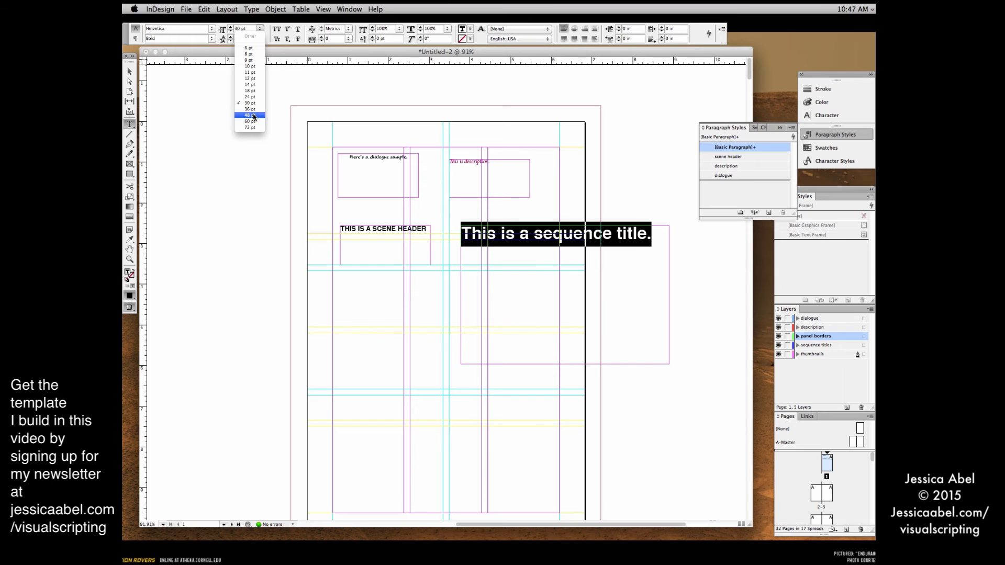
pyautogui.click(253, 113)
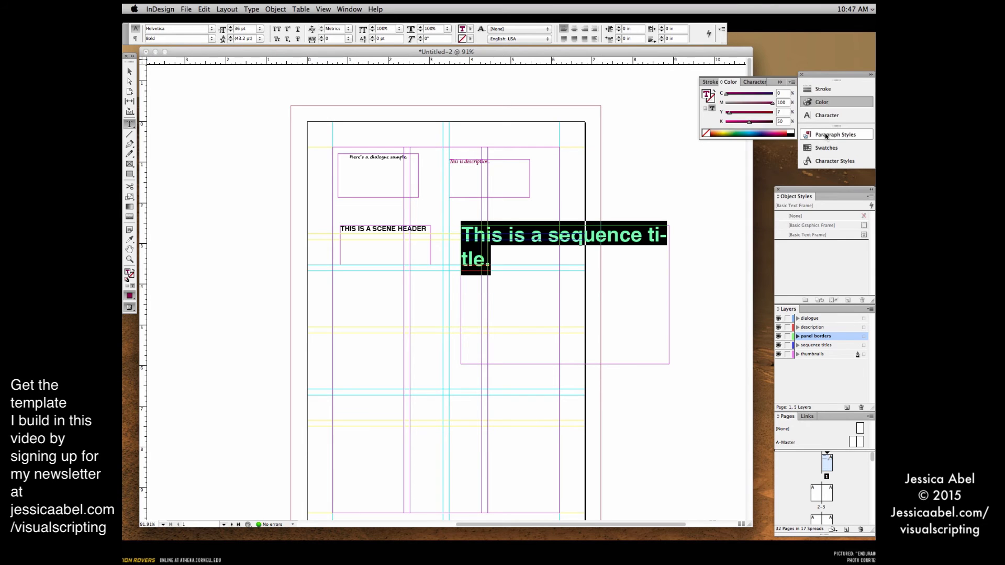
pyautogui.click(826, 135)
pyautogui.click(677, 401)
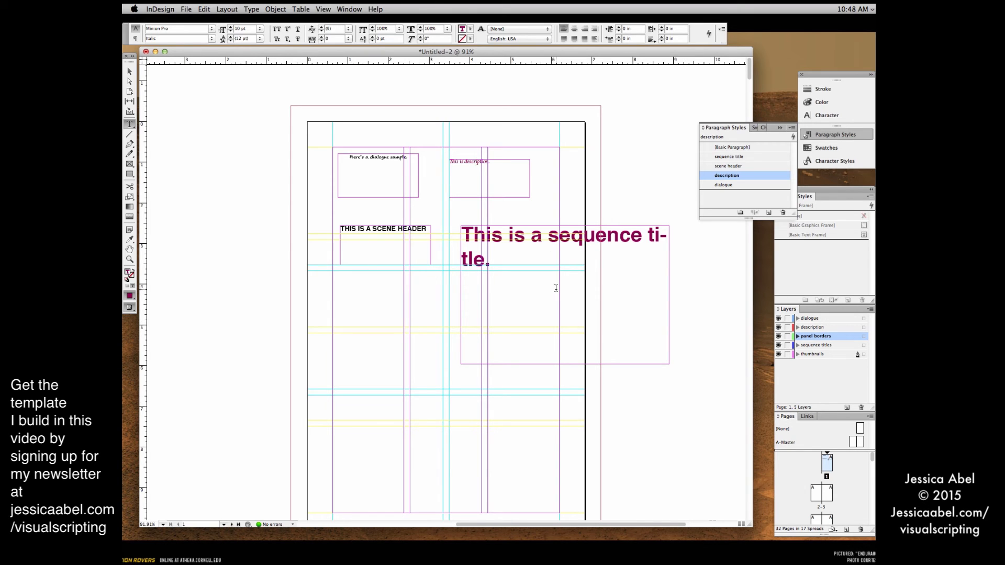
pyautogui.click(780, 128)
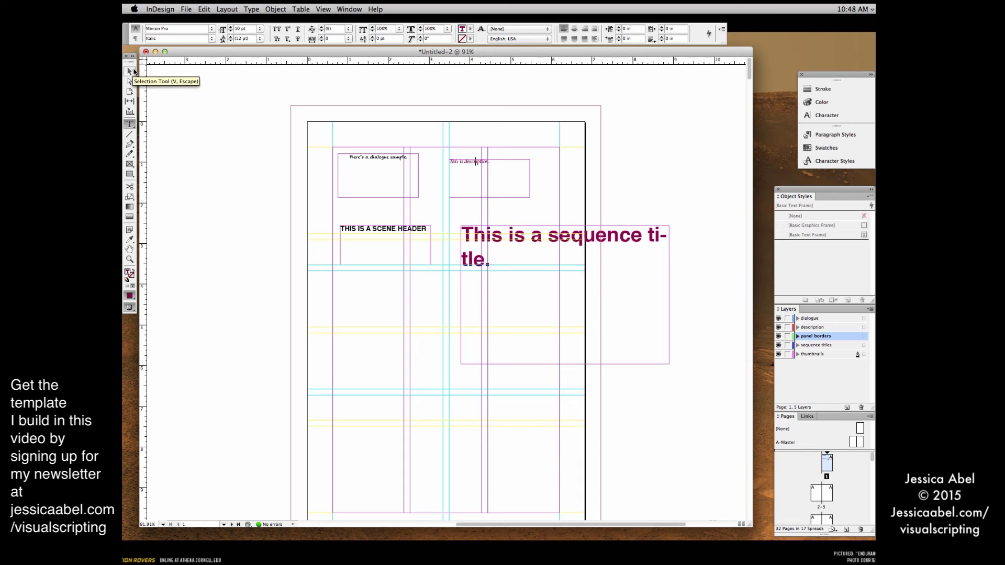
# Shrink the dialogue sample's text frame to about 0.91 by 0.62 in.
pyautogui.click(130, 71)
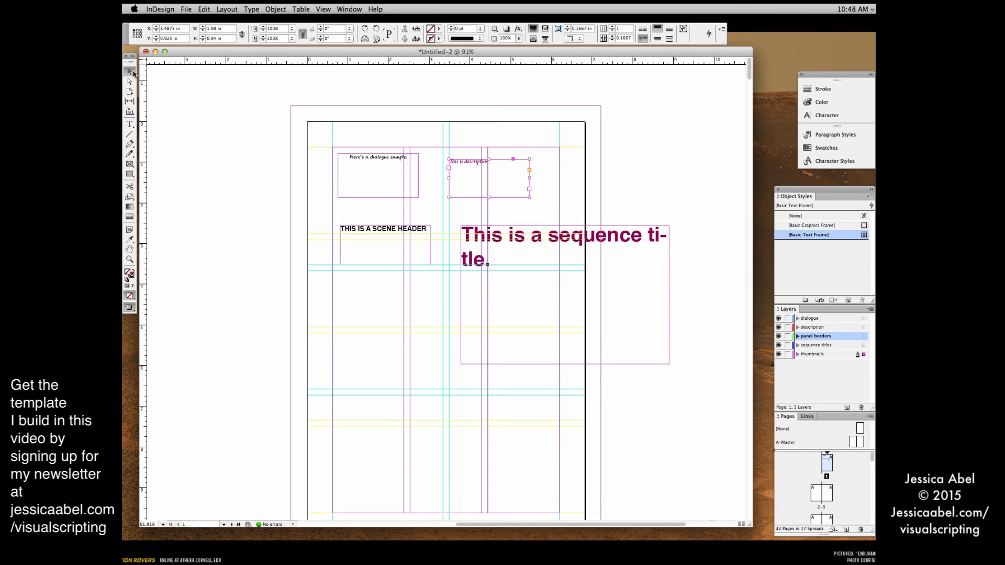
pyautogui.click(381, 161)
pyautogui.moveTo(418, 198); pyautogui.dragTo(375, 178)
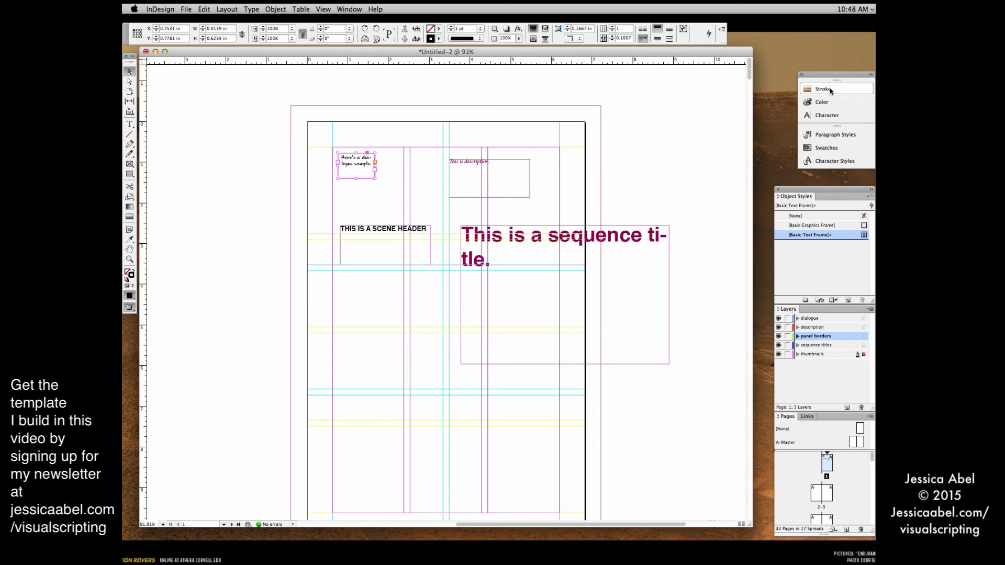
# Give the dialogue frame a white fill and a solid 1 pt black stroke.
pyautogui.click(829, 102)
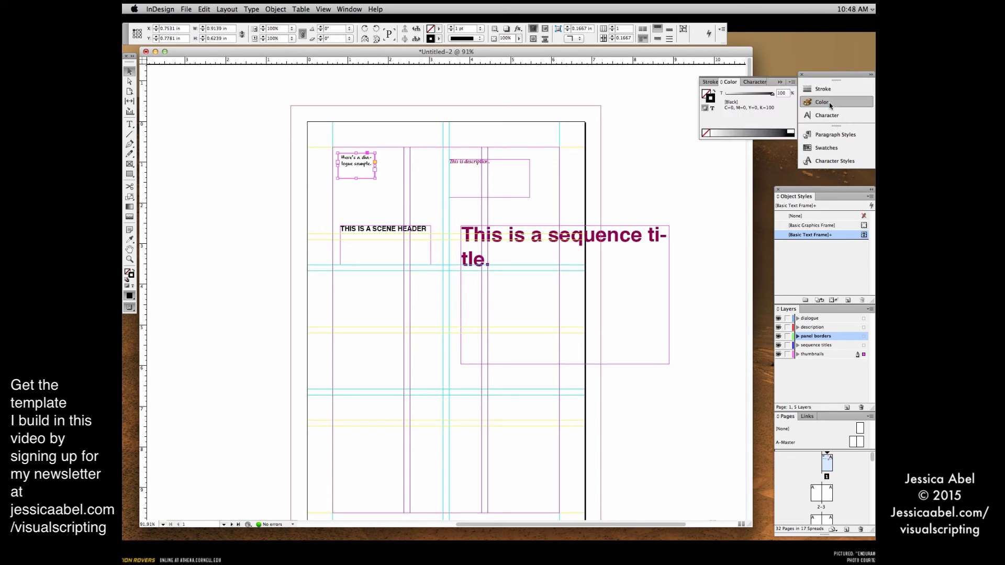
pyautogui.click(790, 133)
pyautogui.click(823, 90)
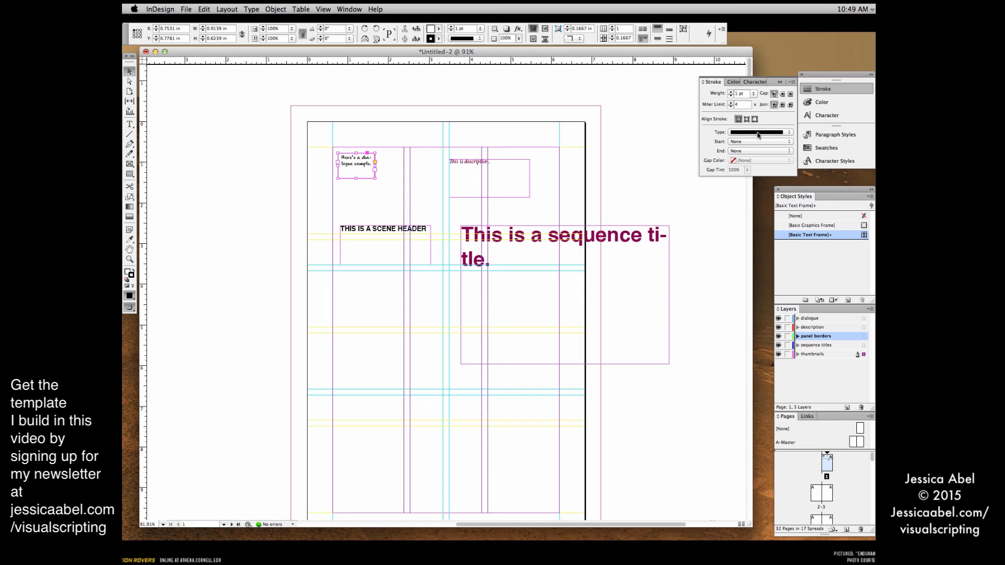
# Try converting the dialogue frame's shape to an ellipse, and undo the conversion.
pyautogui.click(227, 10)
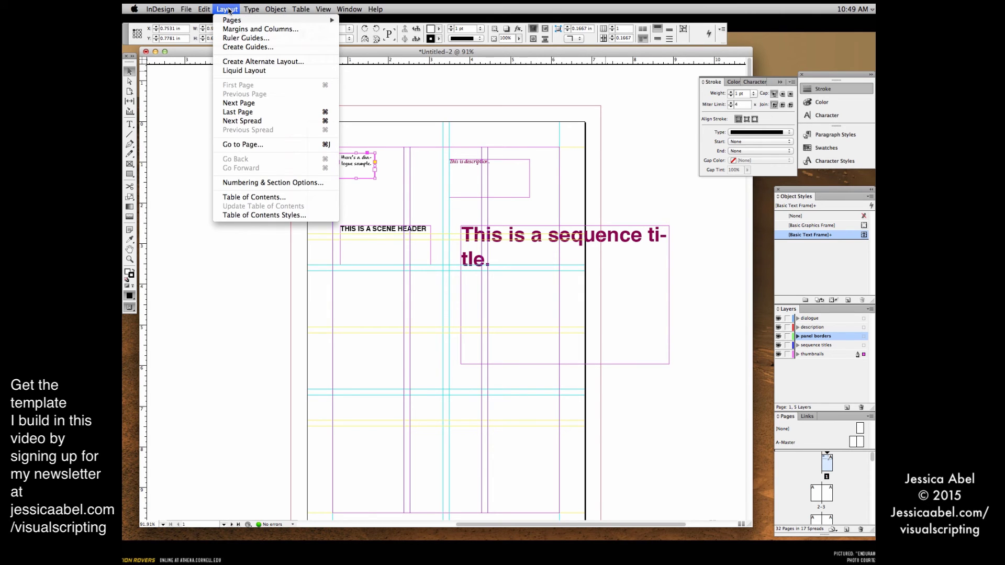
pyautogui.moveTo(253, 9)
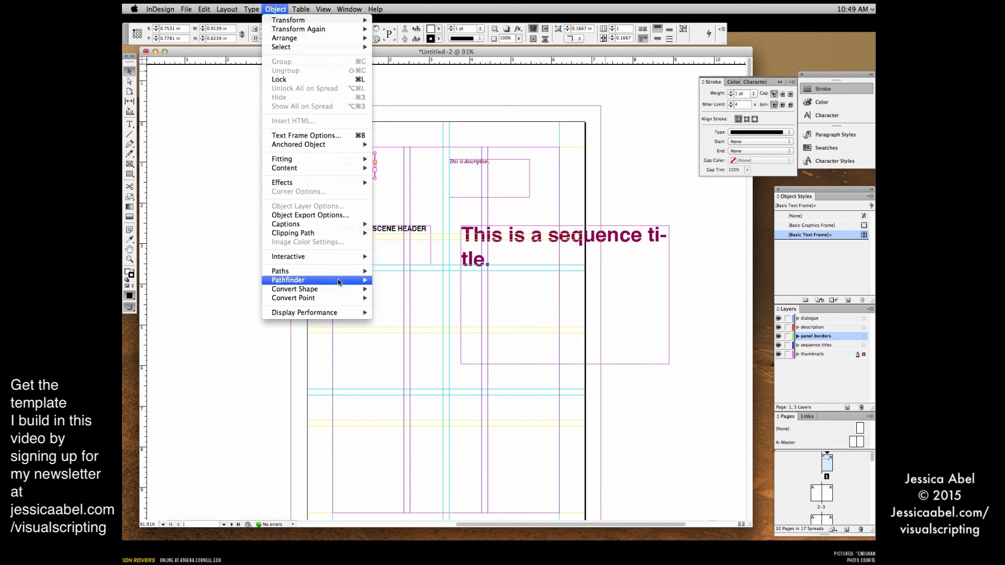
pyautogui.moveTo(334, 291)
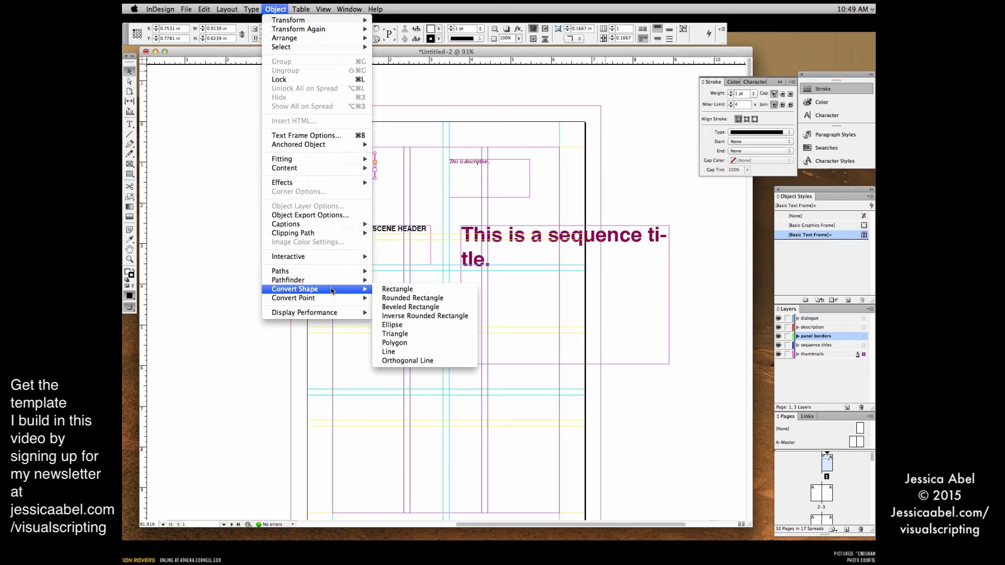
pyautogui.click(399, 326)
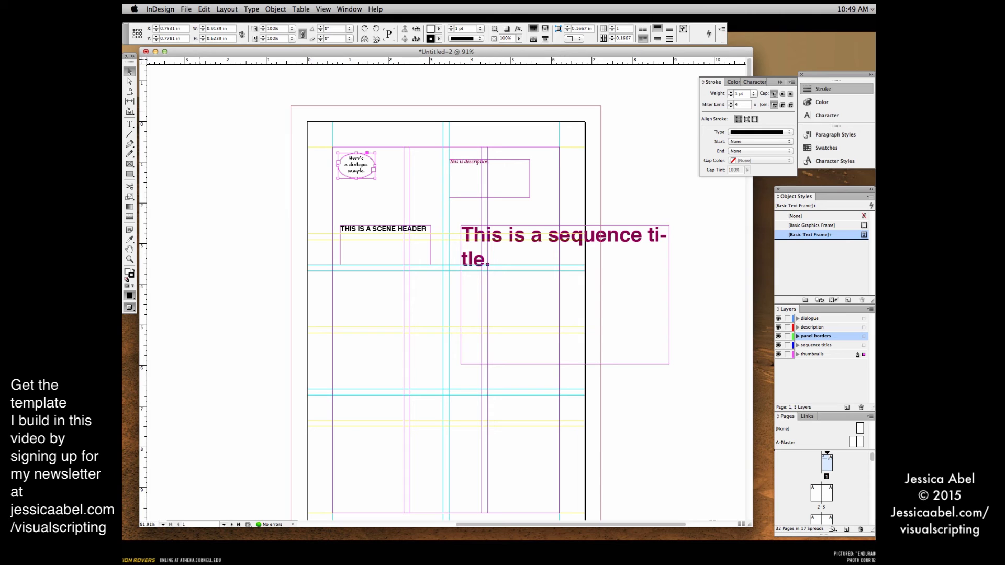
pyautogui.hotkey('ctrl', 'z')
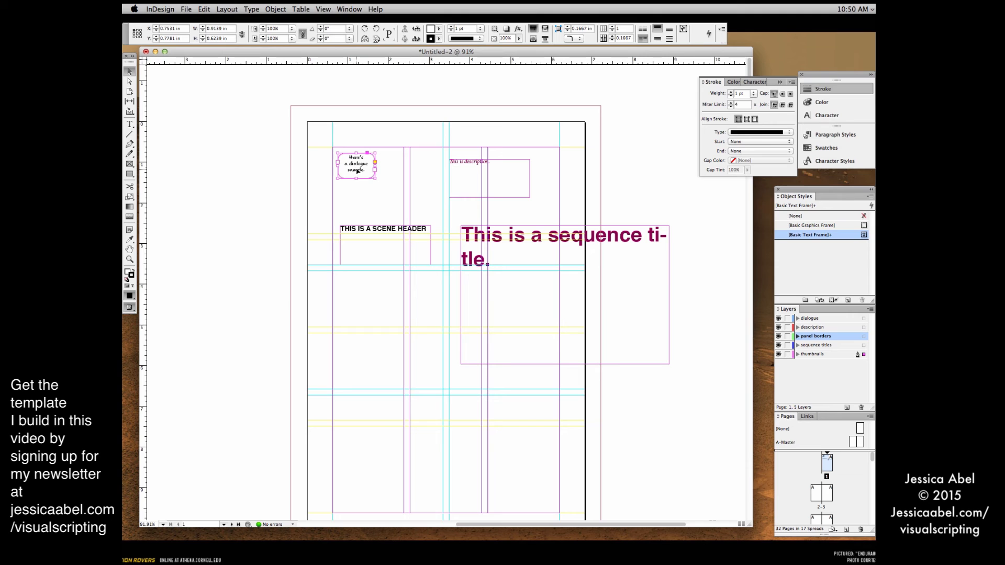
# Create an object style named dialogue balloon from the rounded dialogue frame, with Paragraph Styles included, and apply it to the selection.
pyautogui.moveTo(357, 177); pyautogui.dragTo(357, 175)
pyautogui.click(870, 196)
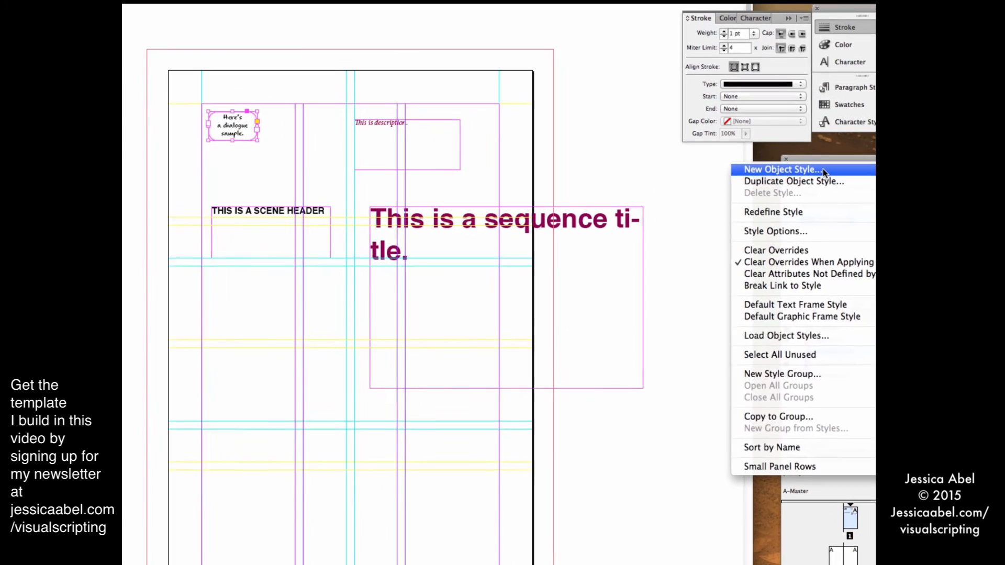
pyautogui.click(823, 169)
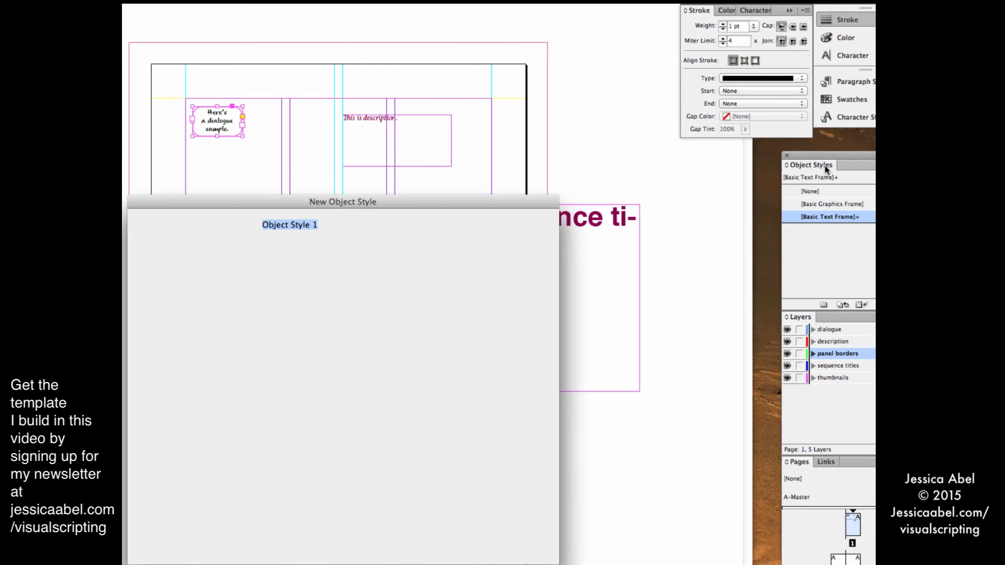
pyautogui.write('dialogue')
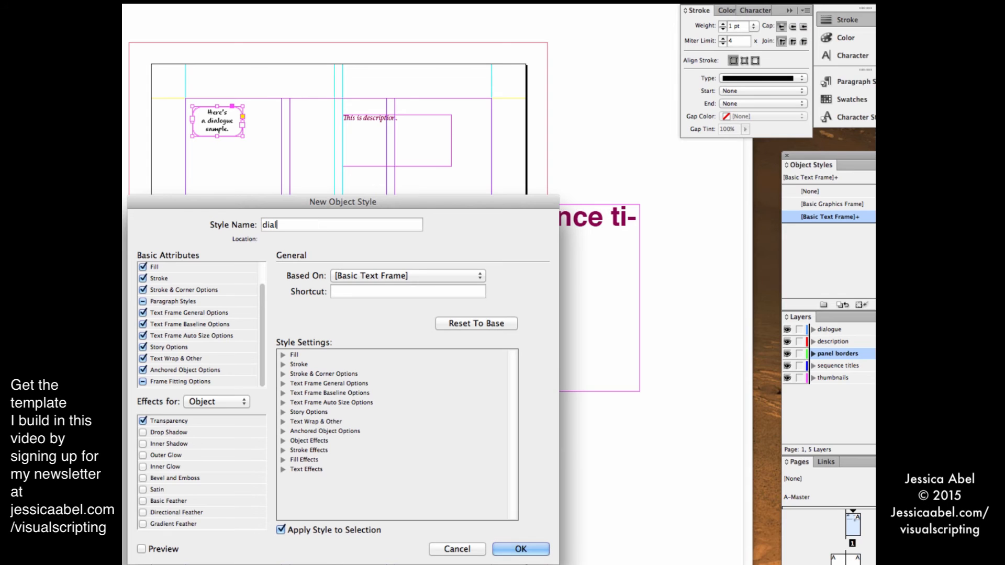
pyautogui.write(' balloon')
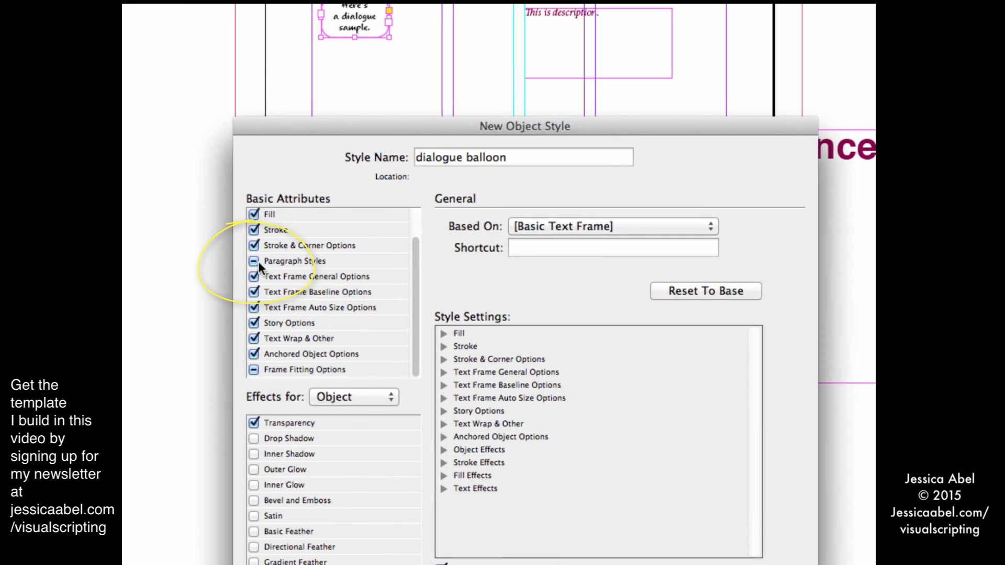
pyautogui.click(254, 261)
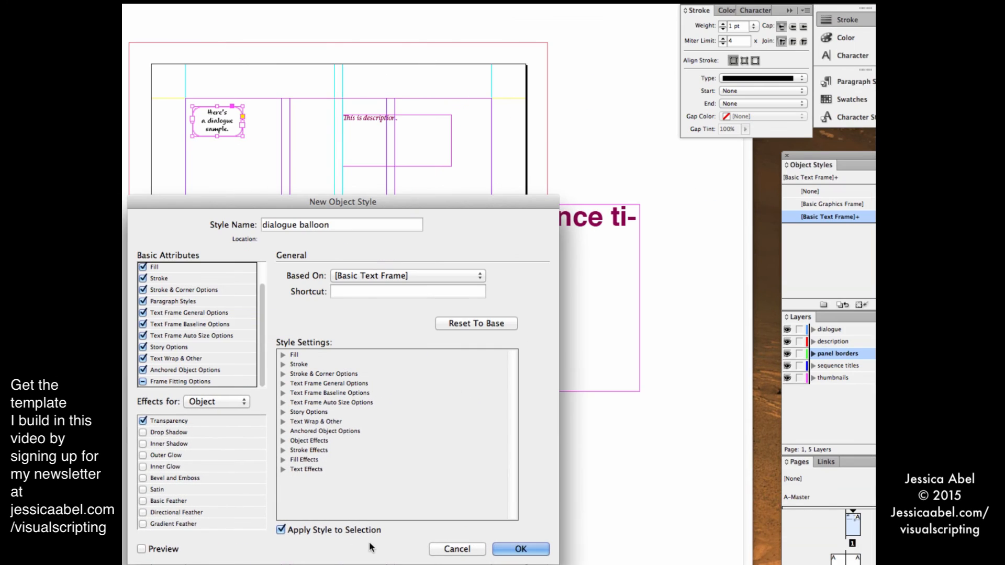
pyautogui.click(529, 548)
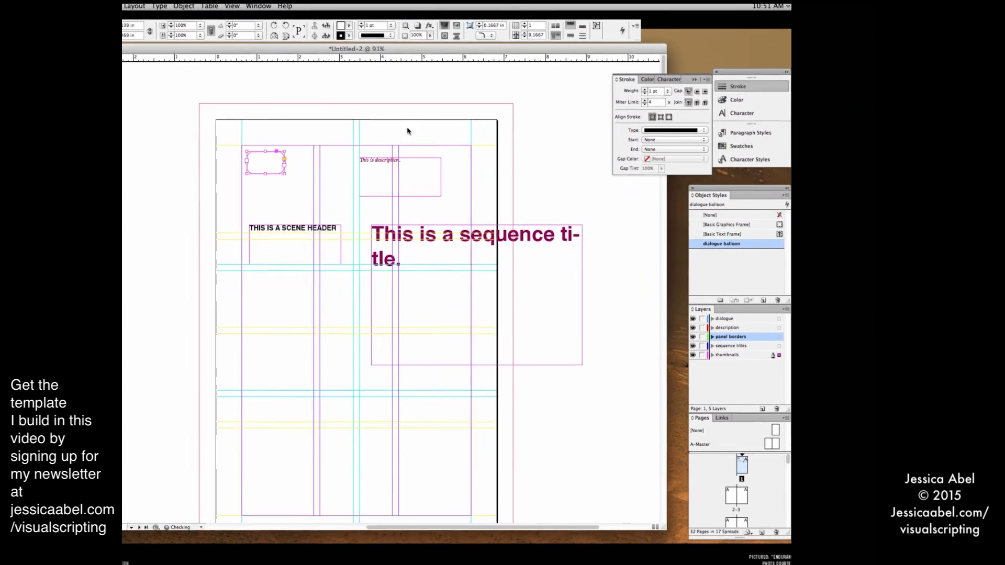
# Create an object style named description from the description sample's text frame.
pyautogui.click(399, 164)
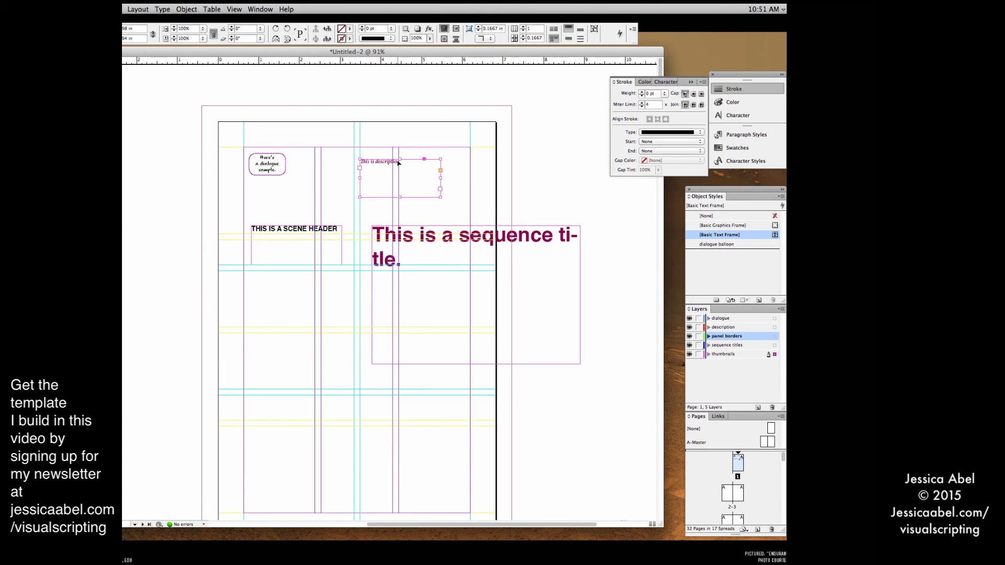
pyautogui.click(759, 300)
pyautogui.doubleClick(727, 245)
pyautogui.write('decription')
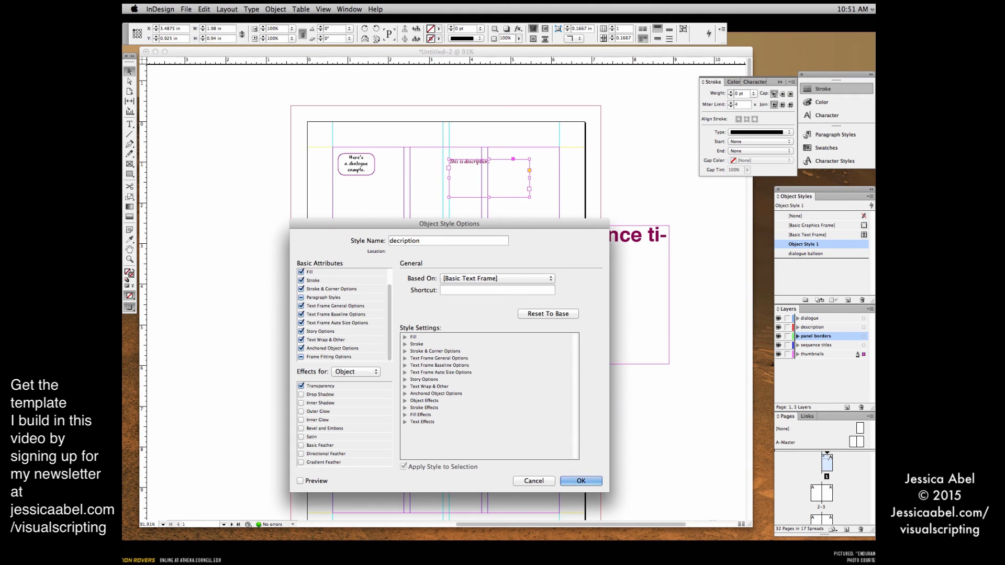
pyautogui.write('s')
pyautogui.click(588, 480)
# Create an object style named sequence title from the sequence title frame, with Paragraph Styles included, and apply it to the selection.
pyautogui.click(509, 236)
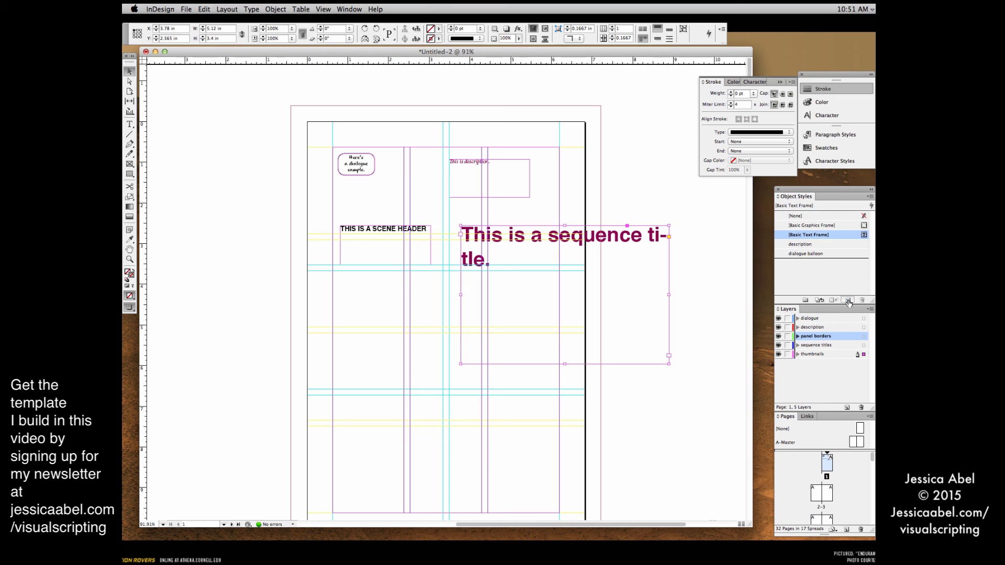
pyautogui.click(871, 198)
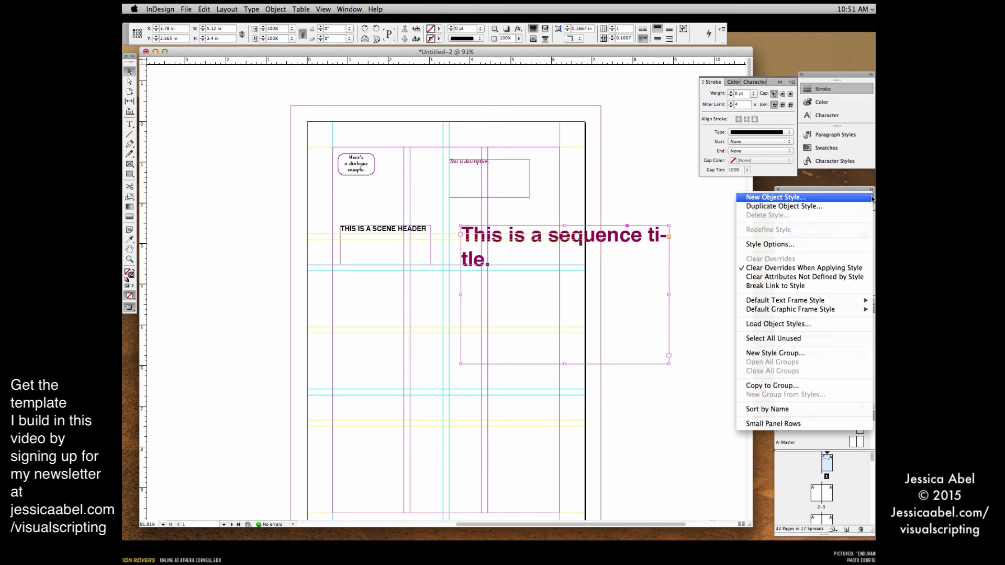
pyautogui.click(856, 198)
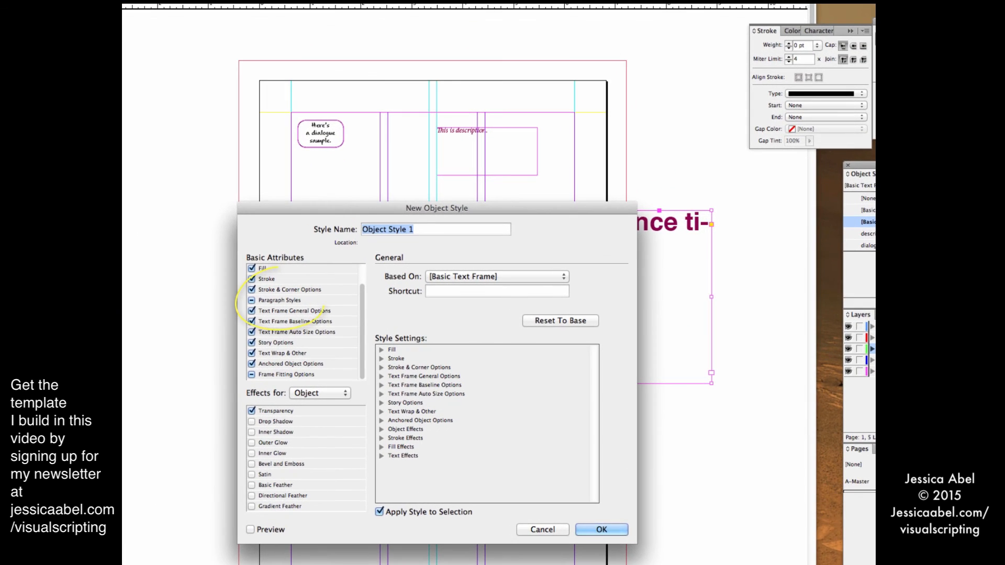
pyautogui.click(252, 300)
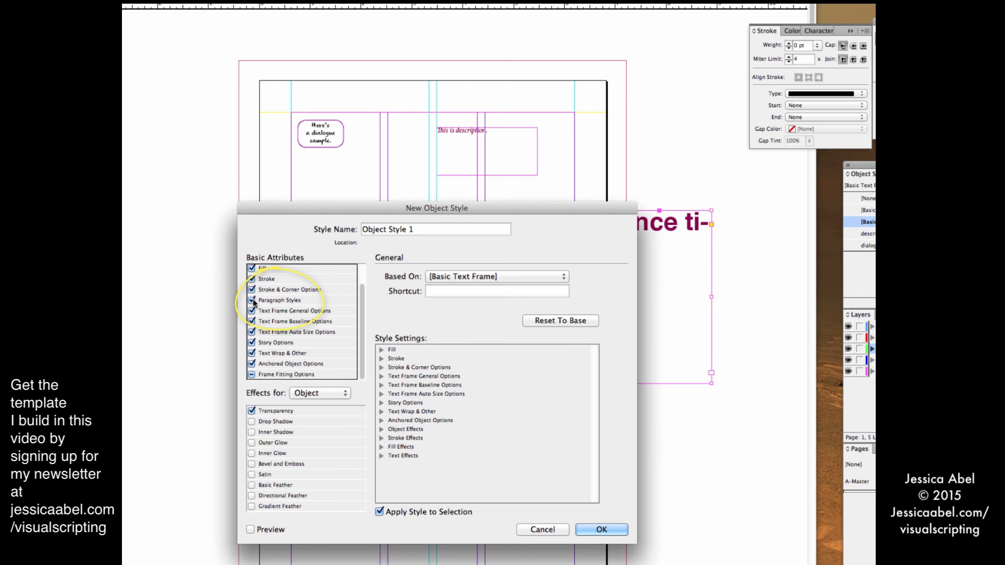
pyautogui.click(432, 229)
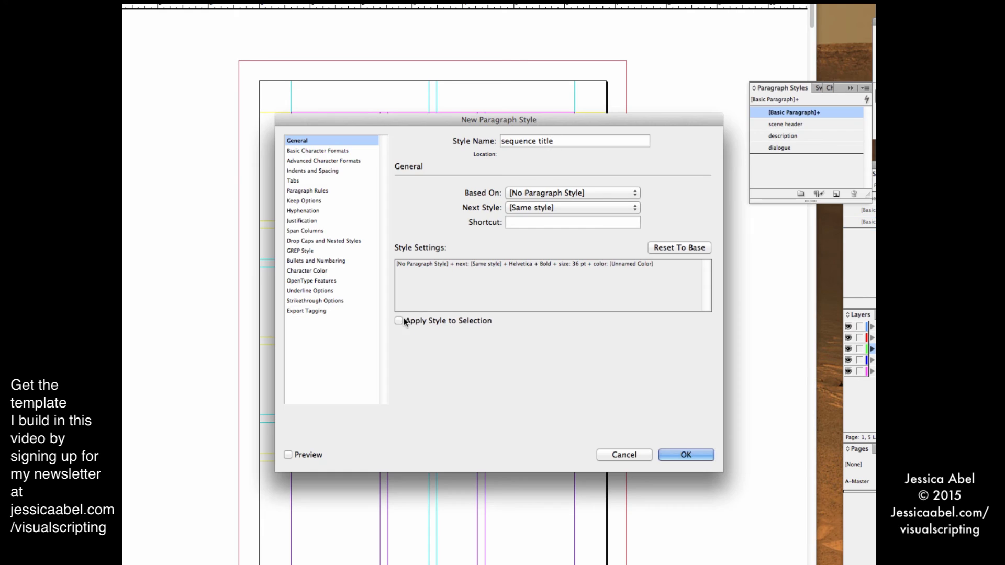
pyautogui.click(399, 320)
pyautogui.click(685, 454)
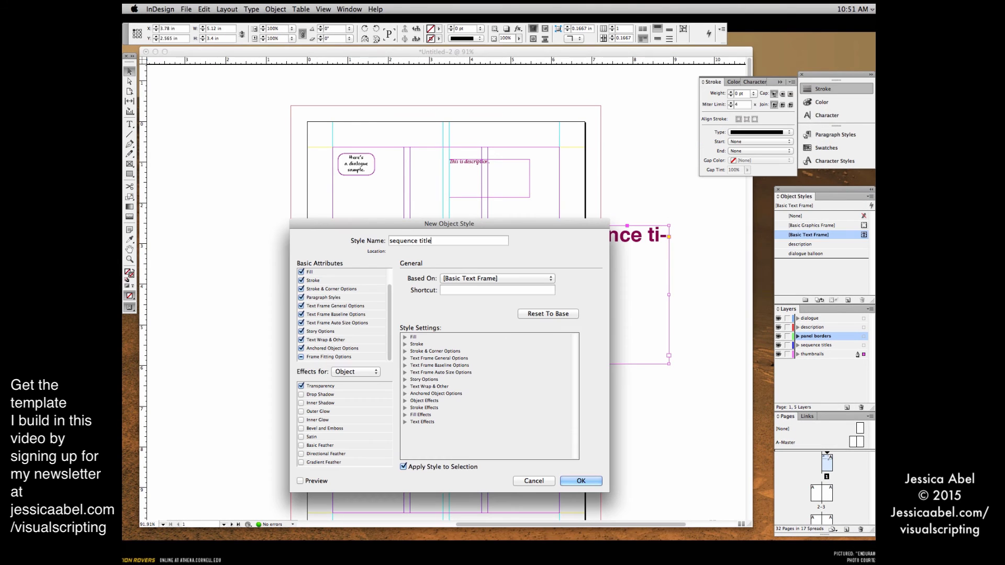
pyautogui.click(589, 483)
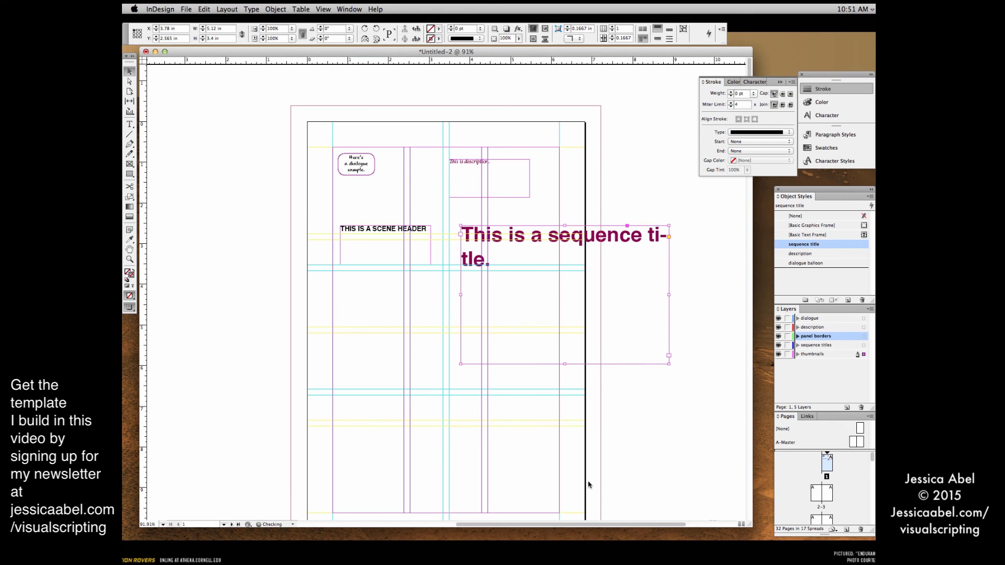
# Create an object style named scene header from the scene header frame, with Paragraph Styles included, and apply it to the selection.
pyautogui.click(387, 235)
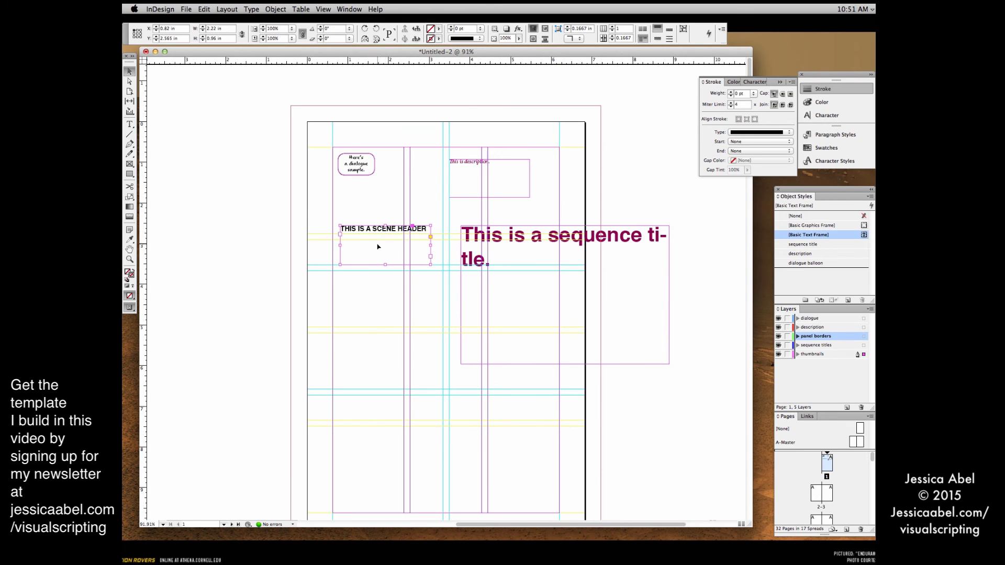
pyautogui.click(871, 197)
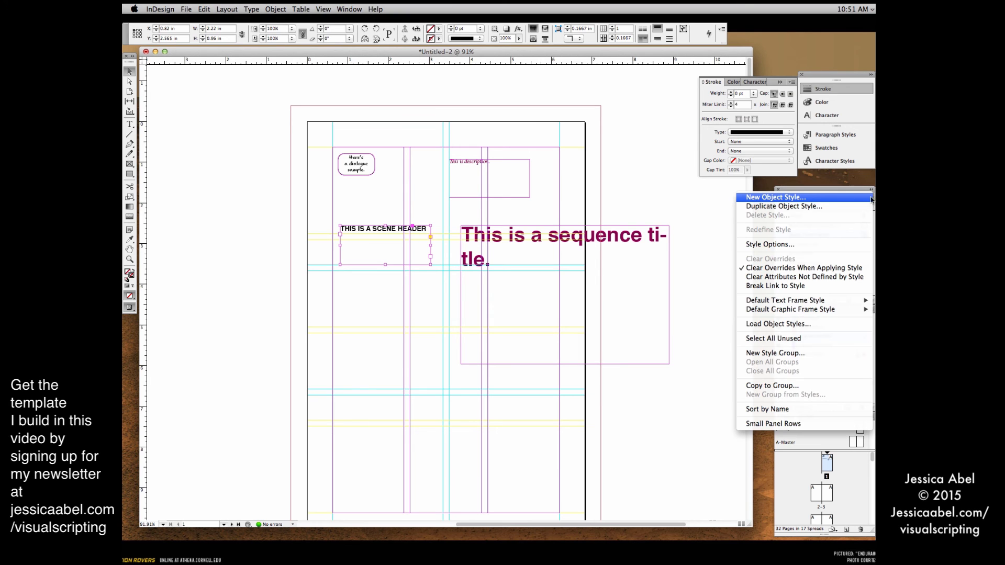
pyautogui.click(795, 198)
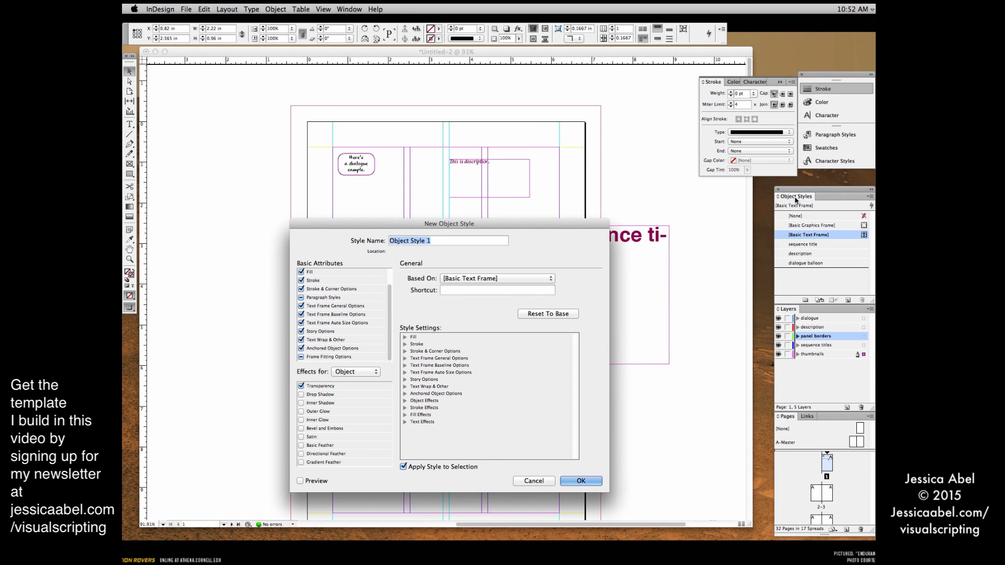
pyautogui.write('scene')
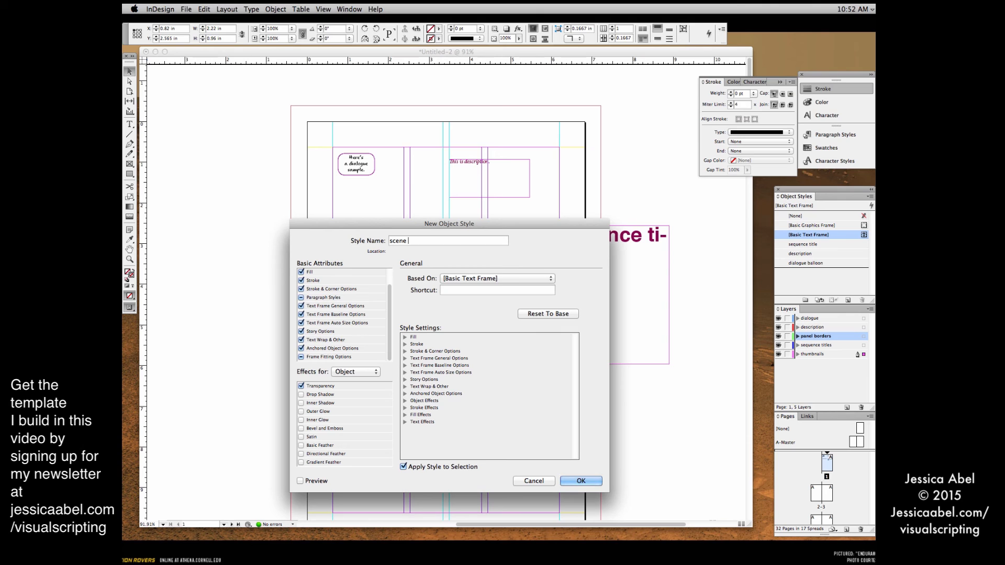
pyautogui.write(' header')
pyautogui.click(302, 298)
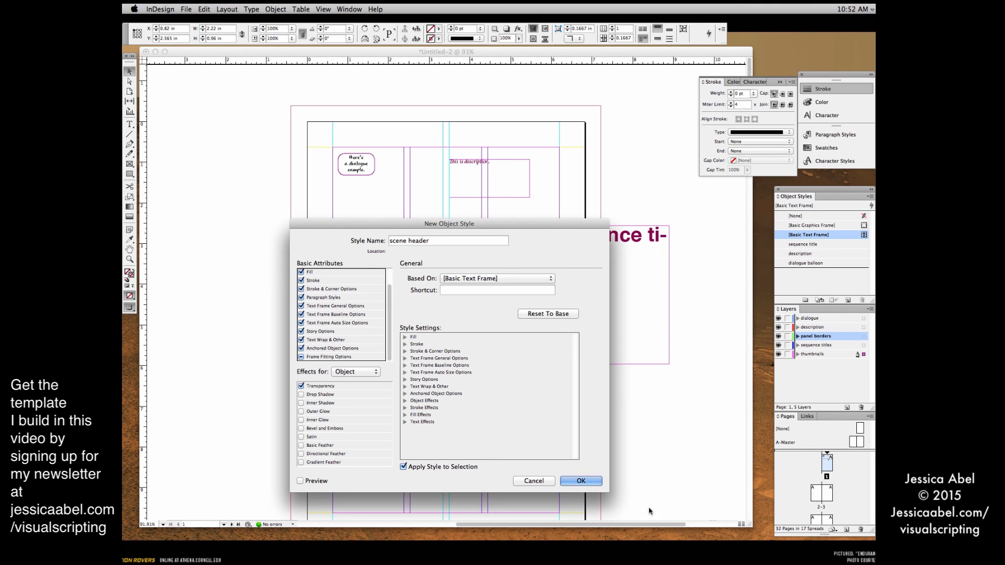
pyautogui.click(580, 480)
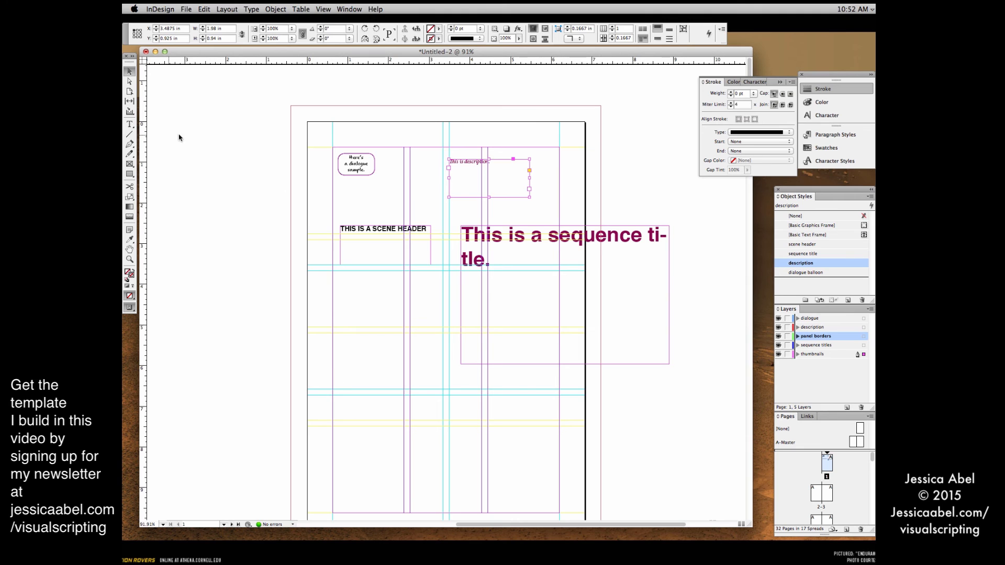
# Draw a rectangle about 2.14 by 3.17 in below the scene header, starting at the left margin, with a 2 pt stroke.
pyautogui.click(130, 175)
pyautogui.moveTo(333, 308); pyautogui.dragTo(419, 436)
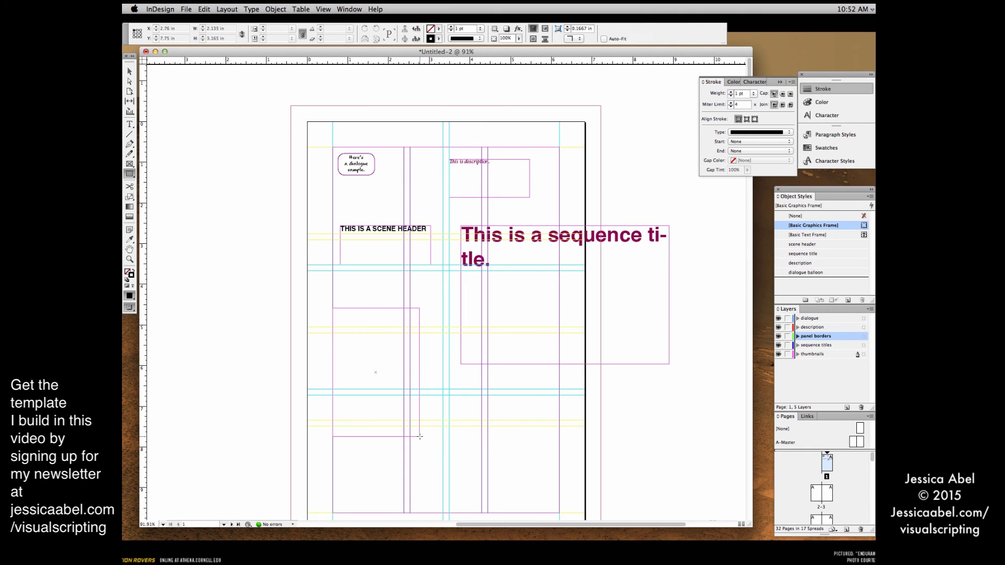
pyautogui.click(754, 94)
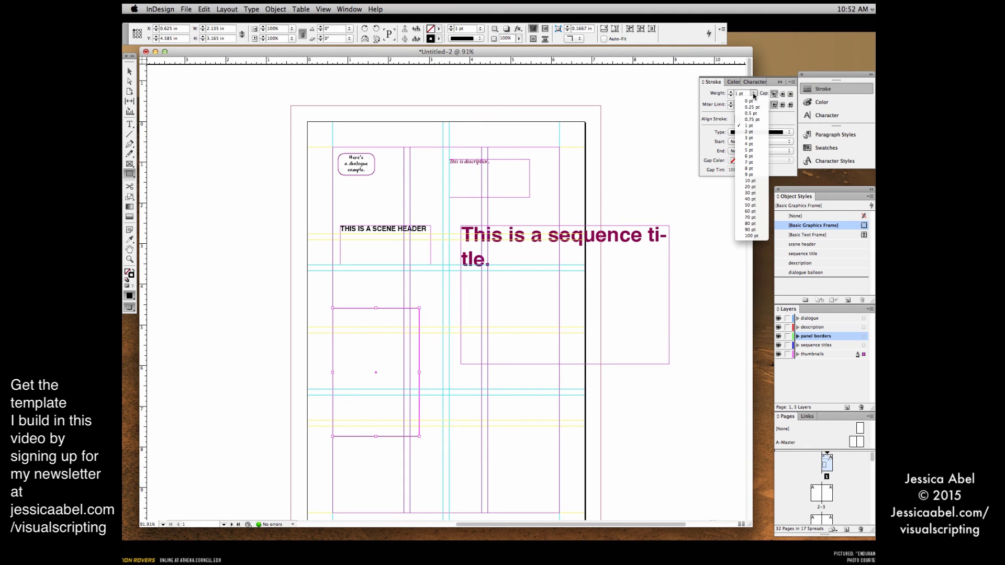
pyautogui.click(756, 132)
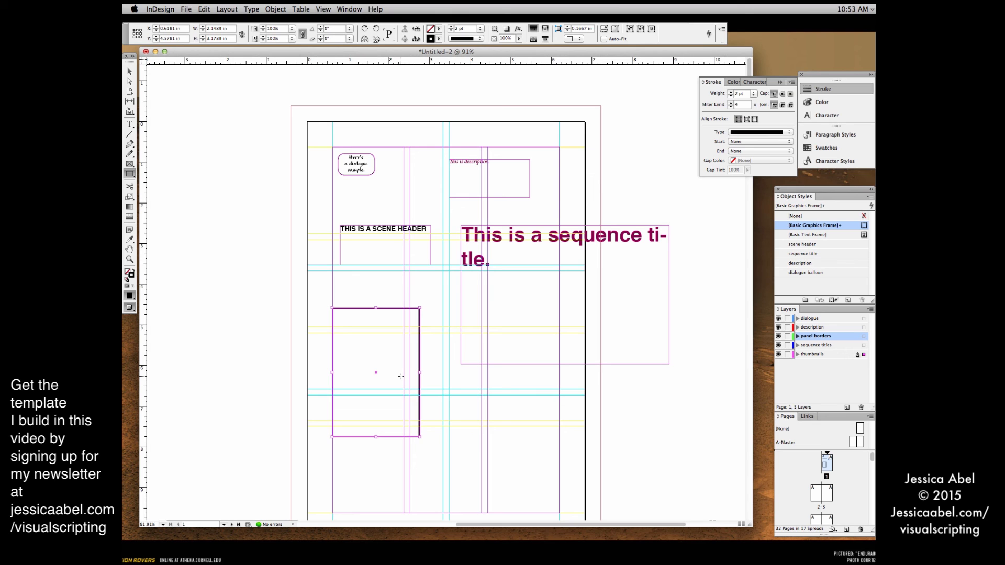
# Create an object style named panel border from the 2 pt rectangle and apply it to the selection.
pyautogui.click(871, 196)
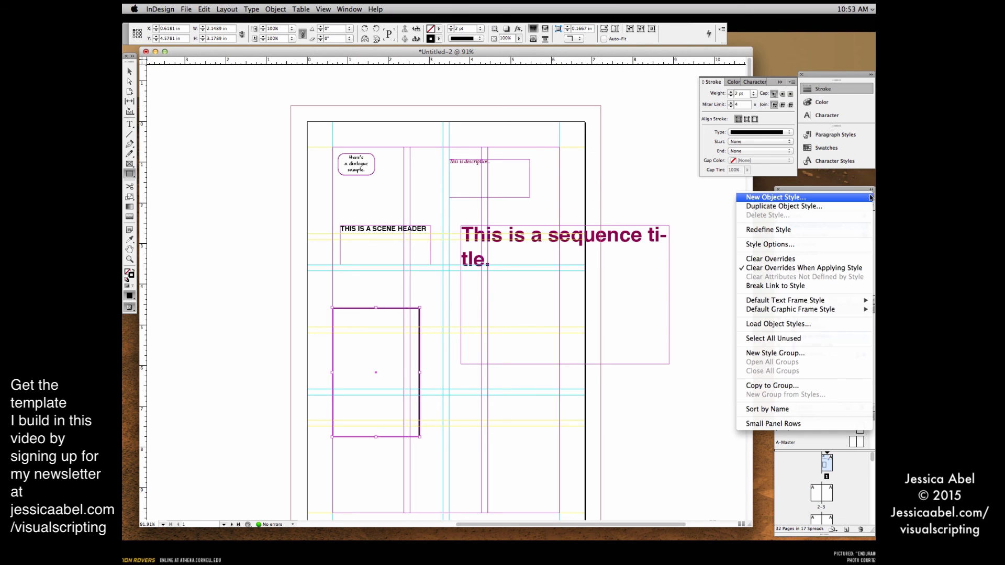
pyautogui.click(828, 196)
pyautogui.write('panel')
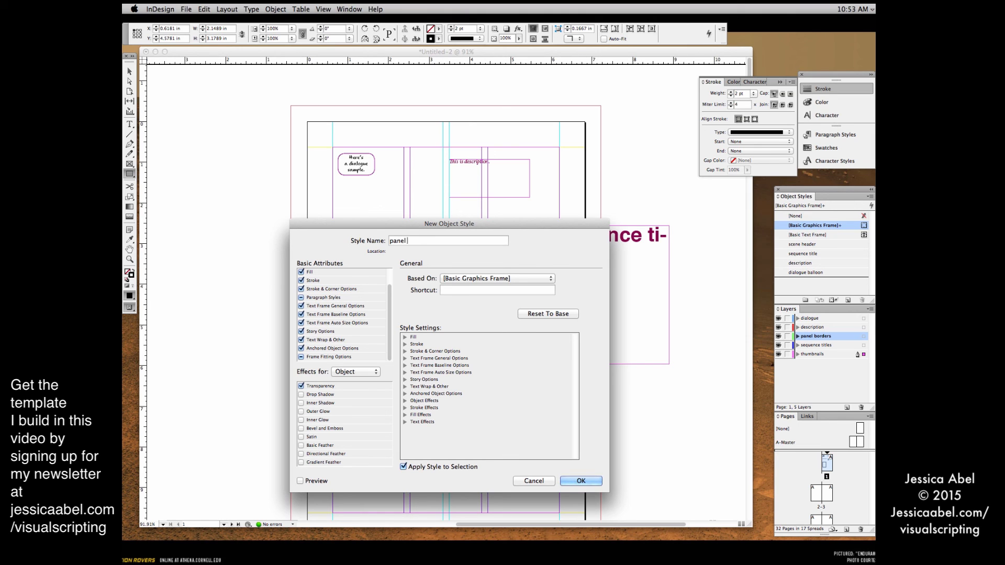
pyautogui.write(' border')
pyautogui.click(580, 481)
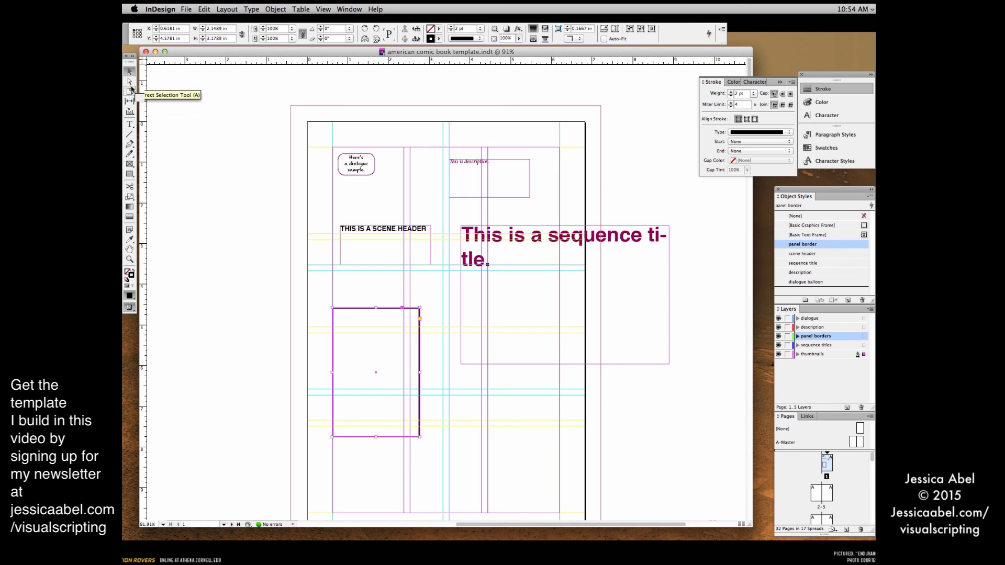
# Delete the dialogue, description, scene header, sequence title and panel border samples from page 1.
pyautogui.click(359, 171)
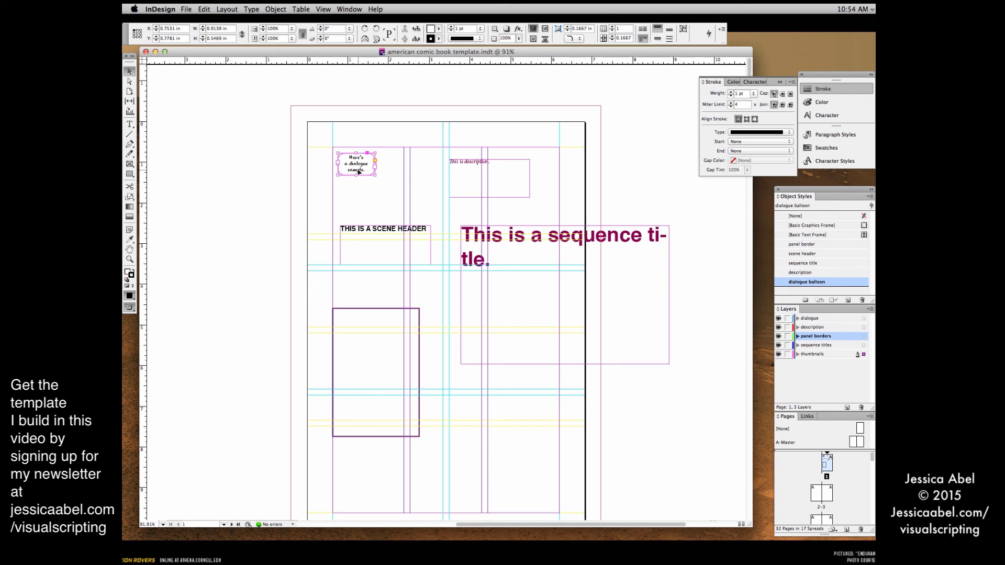
pyautogui.click(453, 161)
pyautogui.press('Delete')
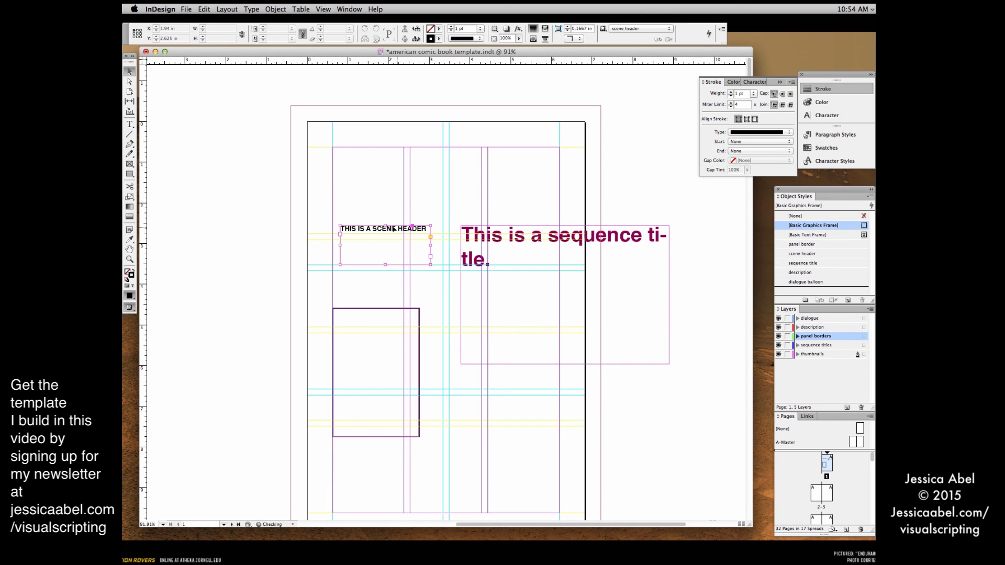
pyautogui.click(390, 230)
pyautogui.press('Delete')
pyautogui.click(549, 236)
pyautogui.press('Delete')
pyautogui.click(419, 310)
pyautogui.press('Delete')
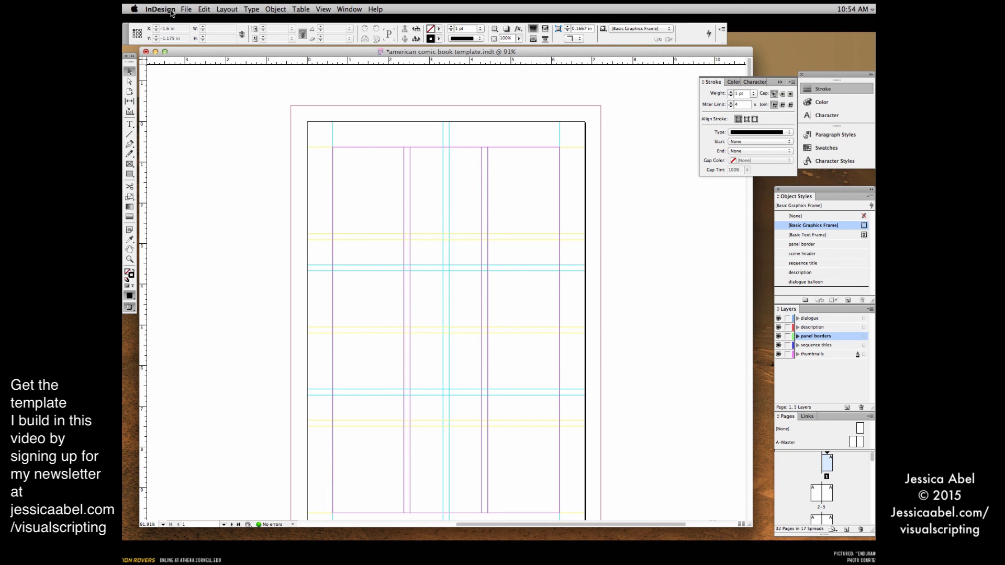
# Save the cleared document as an InDesign CS6 template named american comic book template in the same folder.
pyautogui.press('super+shift+s')
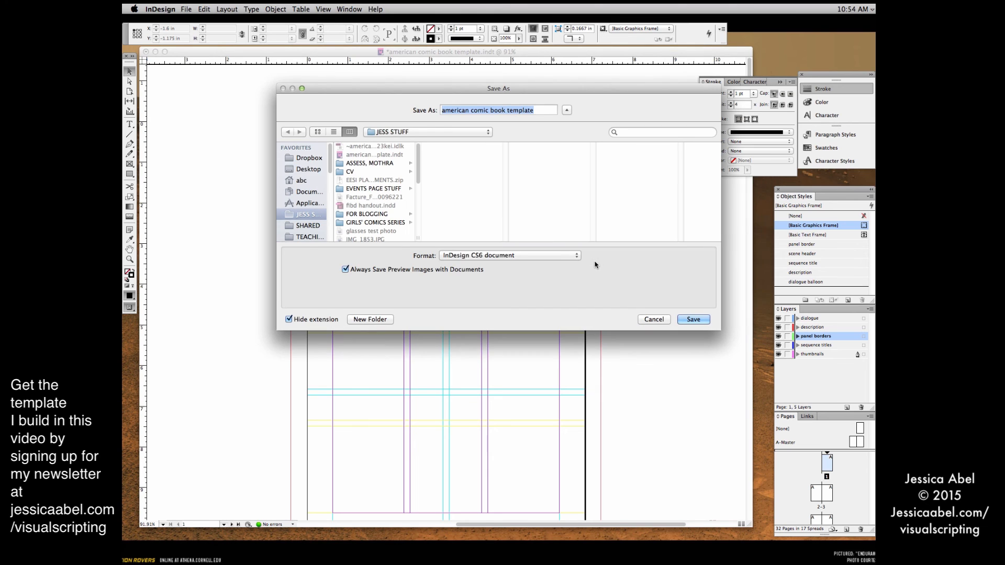
pyautogui.click(567, 257)
pyautogui.click(558, 264)
pyautogui.click(687, 319)
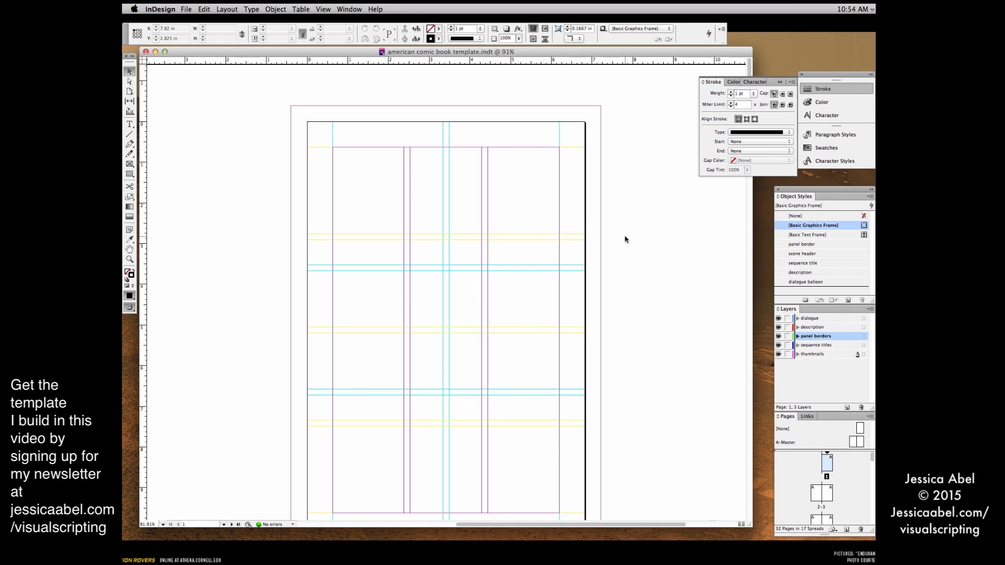
# Examine the first few spreads and page 1 to compare their column and ruler guides.
pyautogui.scroll(-5, 626, 238)
pyautogui.scroll(4, 643, 405)
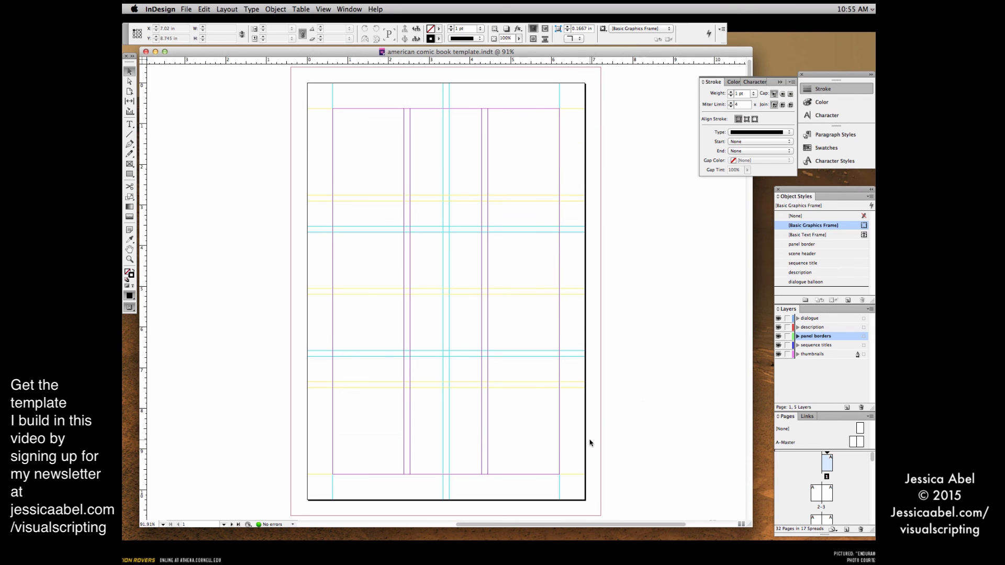
pyautogui.scroll(-3, 635, 440)
pyautogui.scroll(2, 637, 440)
pyautogui.scroll(-6, 639, 440)
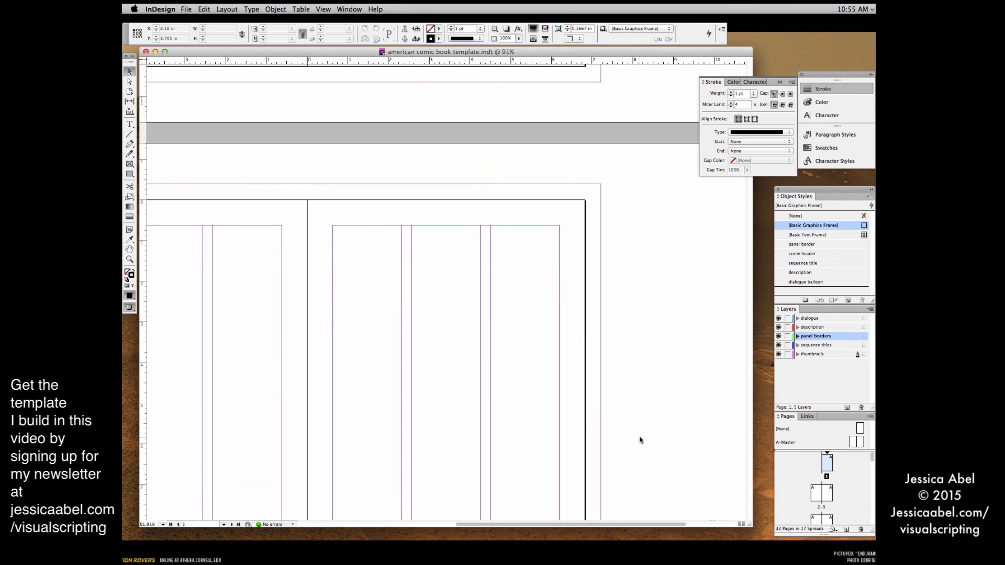
pyautogui.scroll(-5, 640, 440)
pyautogui.scroll(2, 640, 440)
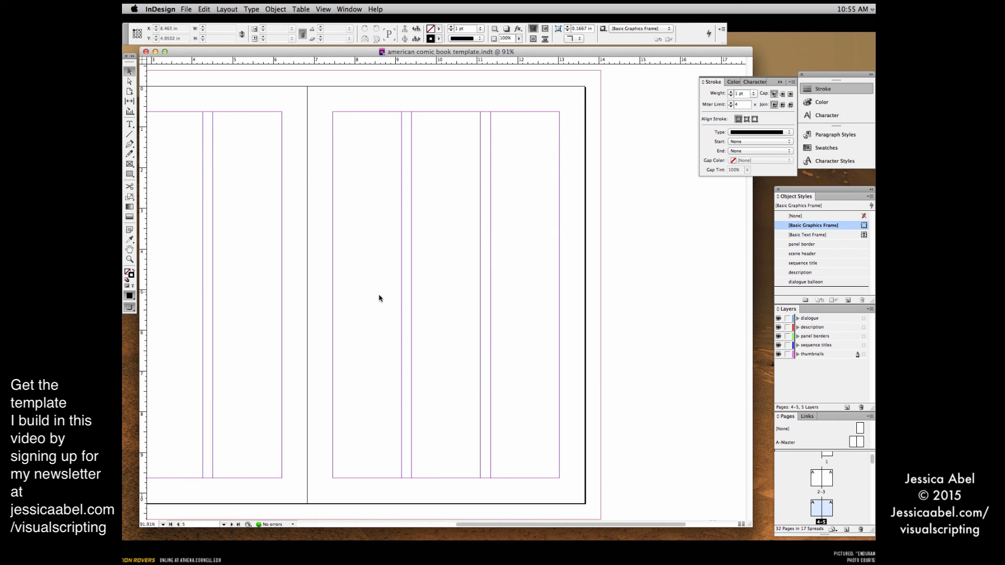
pyautogui.doubleClick(827, 455)
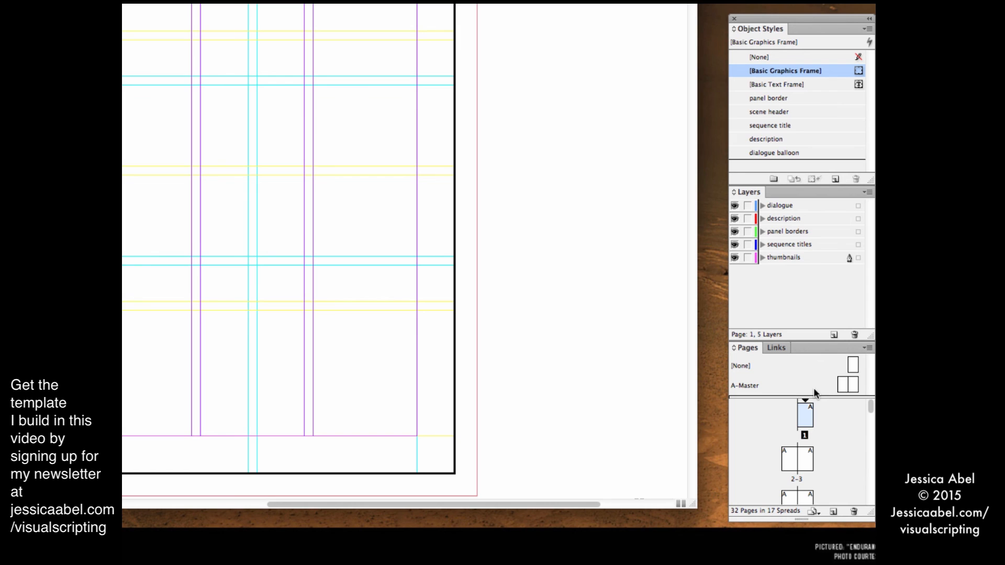
# Set the column gutter to 0.15 in on the left page of A-Master, keeping three columns.
pyautogui.doubleClick(841, 386)
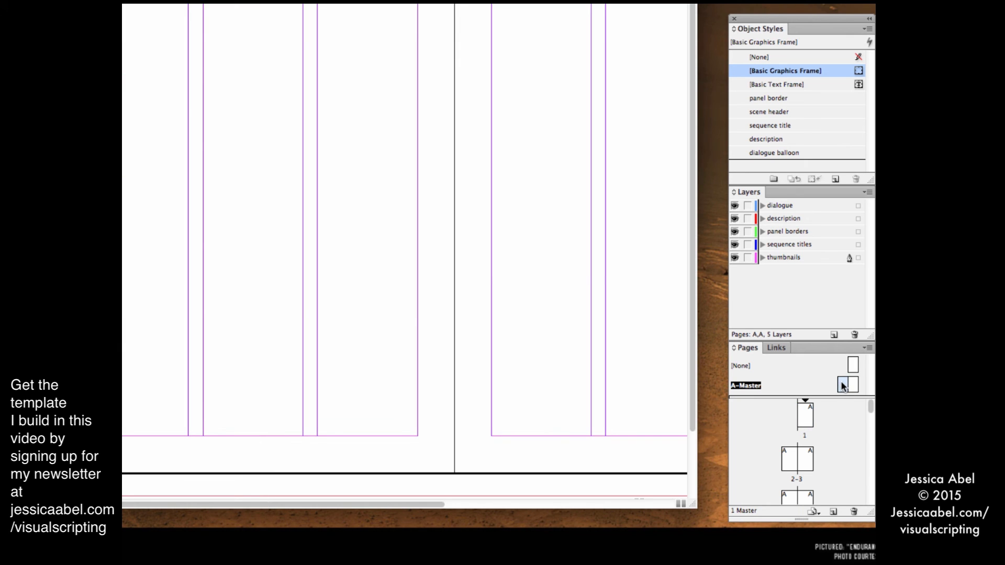
pyautogui.click(222, 9)
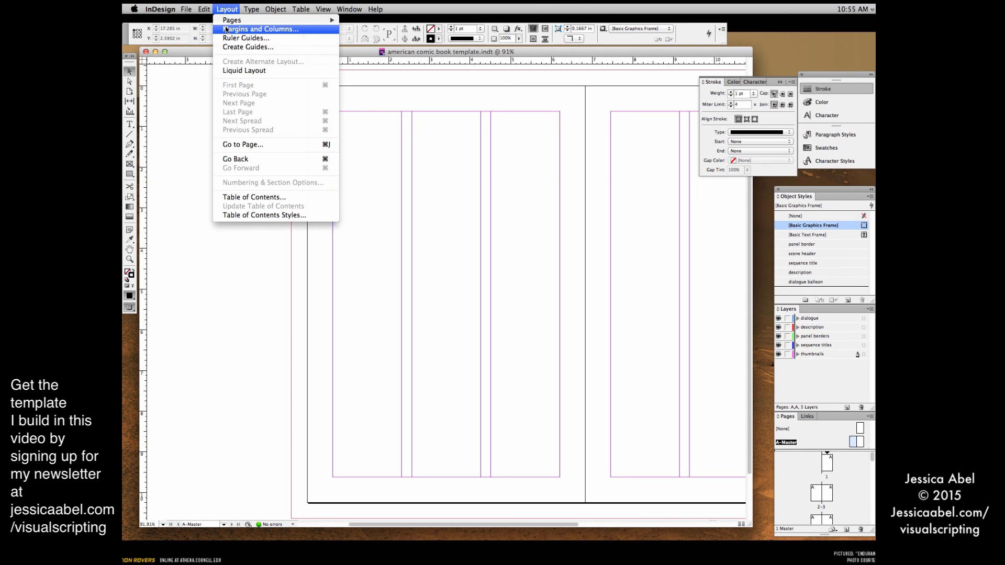
pyautogui.click(246, 29)
pyautogui.click(517, 313)
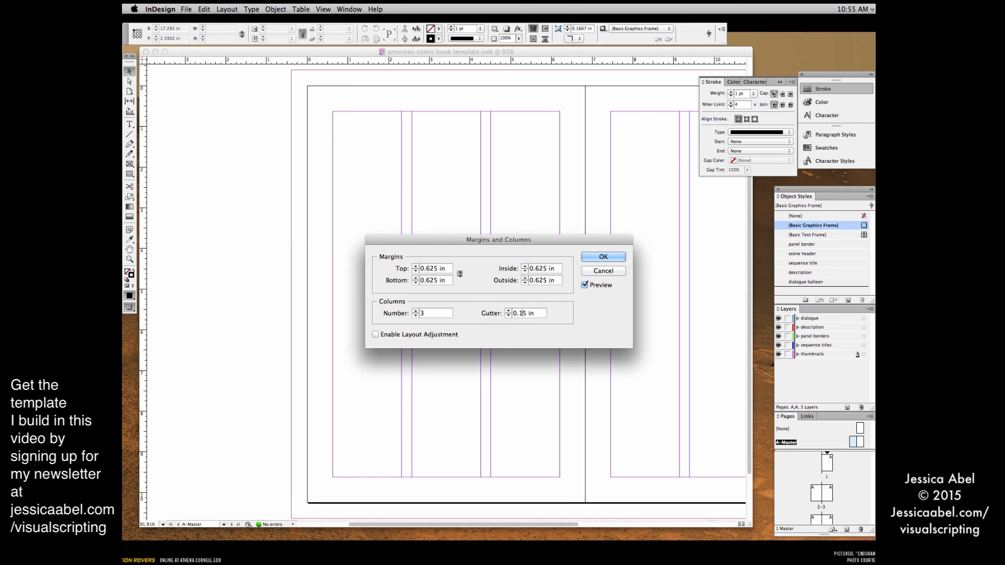
pyautogui.click(594, 257)
# Create guides on A-Master with 4 rows and 2 columns, 0.15 in gutters, fitted to the margins.
pyautogui.click(227, 9)
pyautogui.click(246, 49)
pyautogui.click(516, 265)
pyautogui.click(516, 265)
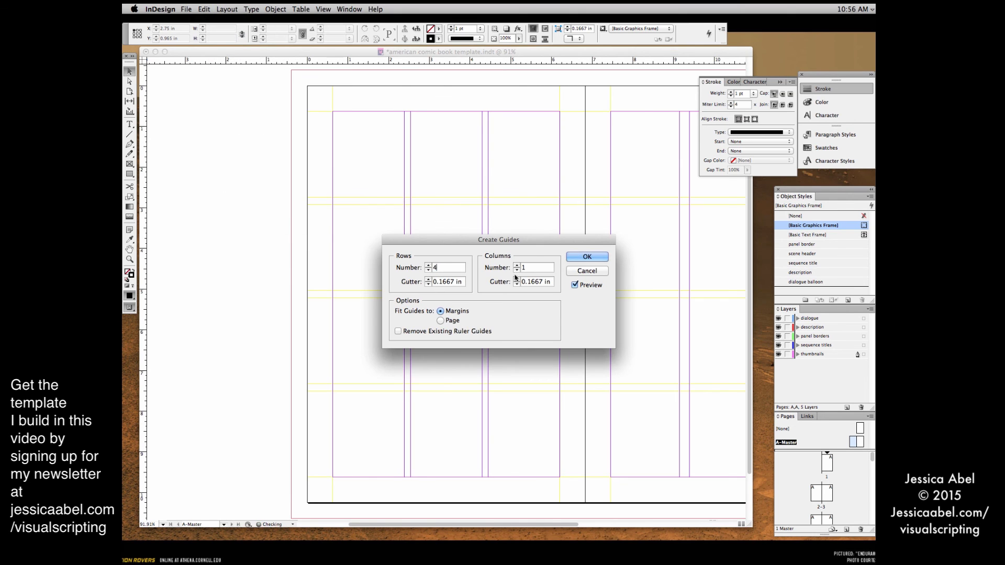
pyautogui.click(455, 283)
pyautogui.press('BackSpace')
pyautogui.press('BackSpace')
pyautogui.press('BackSpace')
pyautogui.write('5')
pyautogui.click(542, 283)
pyautogui.press('BackSpace')
pyautogui.press('BackSpace')
pyautogui.press('BackSpace')
pyautogui.write('5')
pyautogui.click(587, 256)
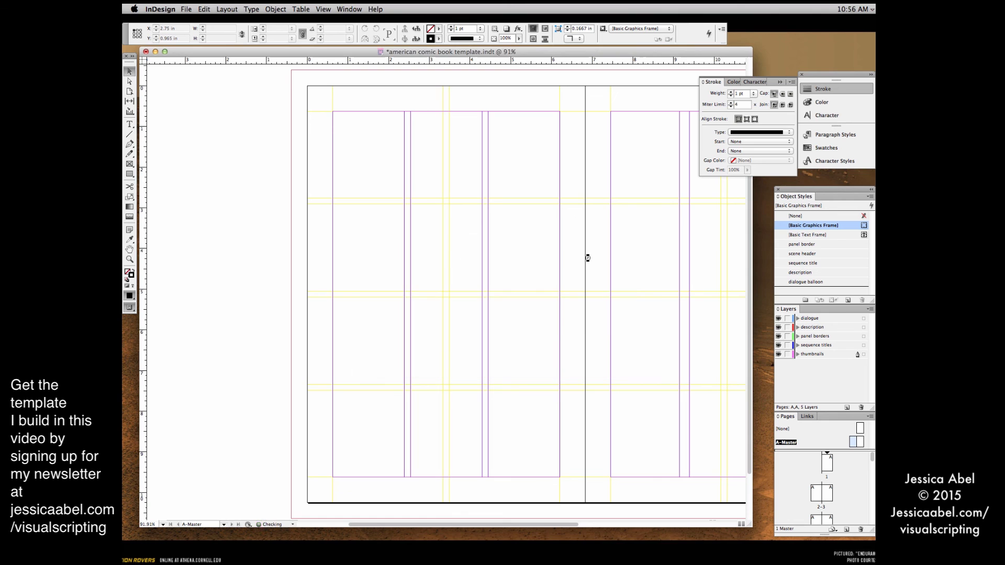
# Change the ruler guide color to cyan for the next set of guides.
pyautogui.click(227, 10)
pyautogui.click(246, 39)
pyautogui.click(500, 298)
pyautogui.click(499, 29)
pyautogui.click(570, 287)
# Create a second set of guides on A-Master with 3 rows and 0 columns, fitted to the margins.
pyautogui.click(227, 9)
pyautogui.click(246, 48)
pyautogui.click(428, 265)
pyautogui.click(428, 266)
pyautogui.click(428, 265)
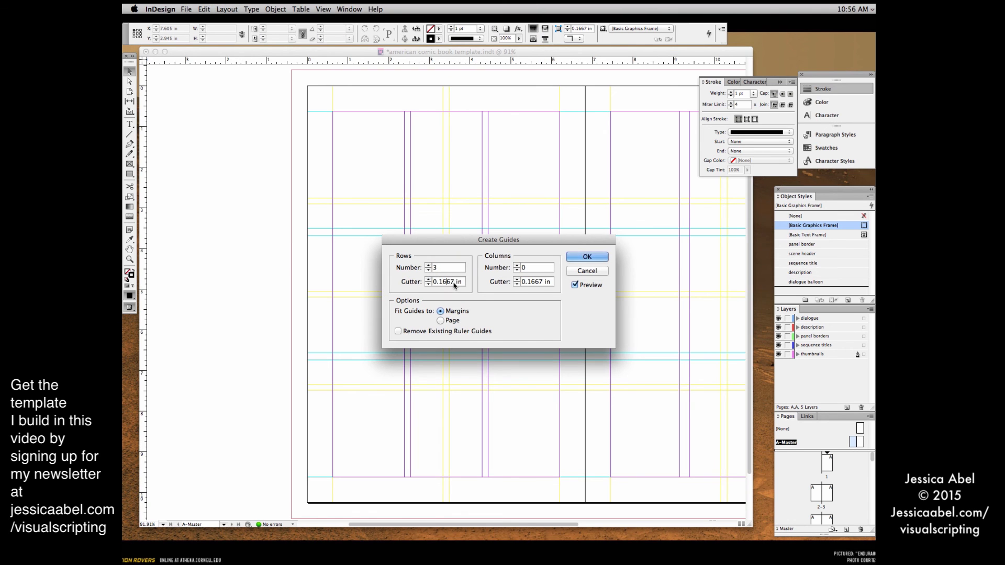
pyautogui.click(583, 256)
# Check spreads 2-3 and 4-5, and save the document as an InDesign CS6 template, replacing american comic book template.
pyautogui.doubleClick(827, 465)
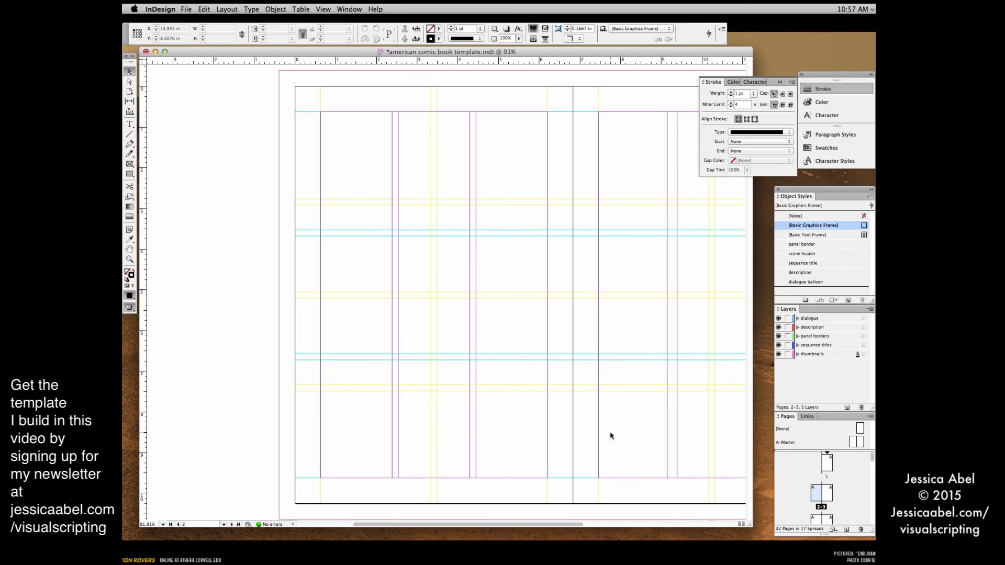
pyautogui.doubleClick(814, 517)
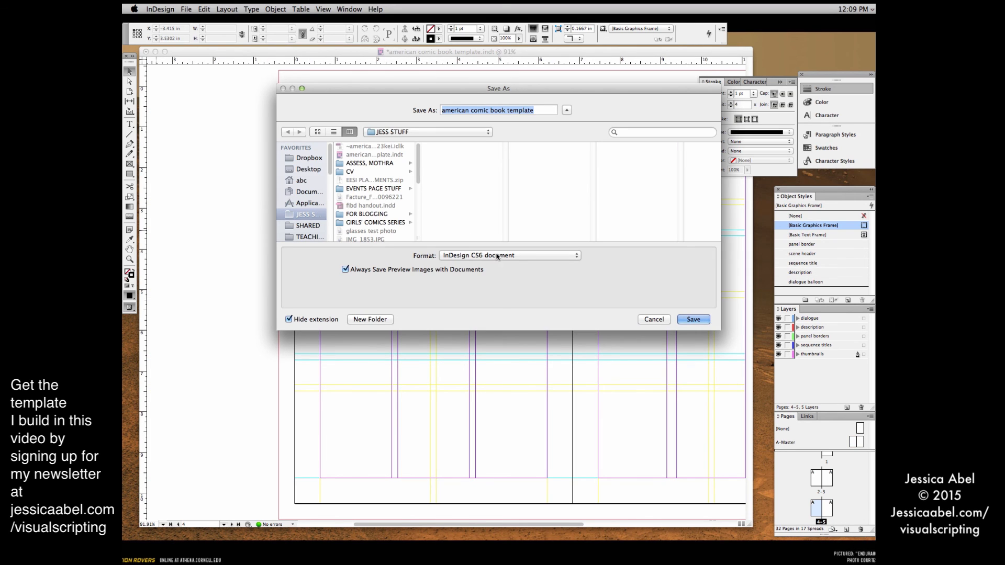
pyautogui.click(497, 255)
pyautogui.click(498, 265)
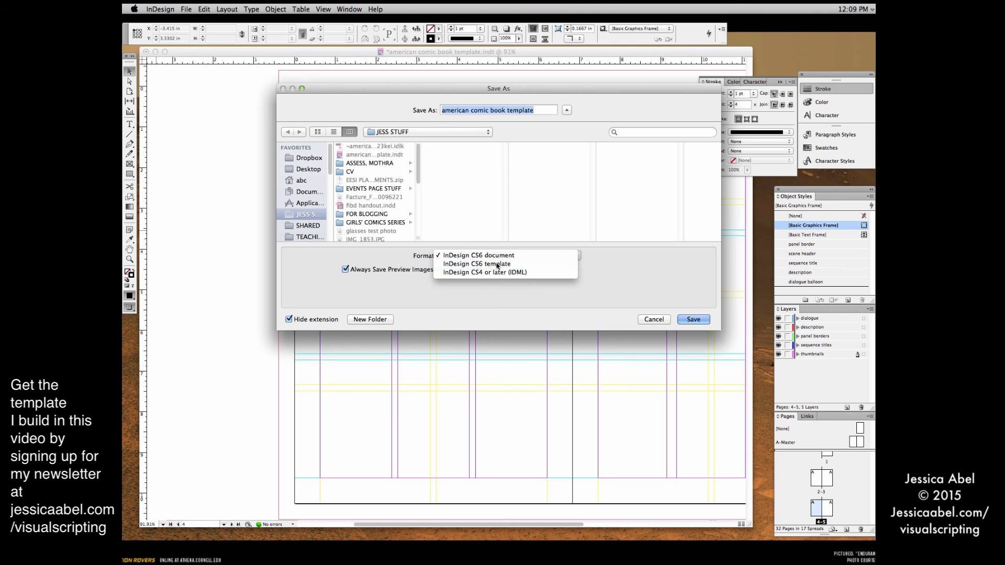
pyautogui.click(693, 319)
pyautogui.click(562, 152)
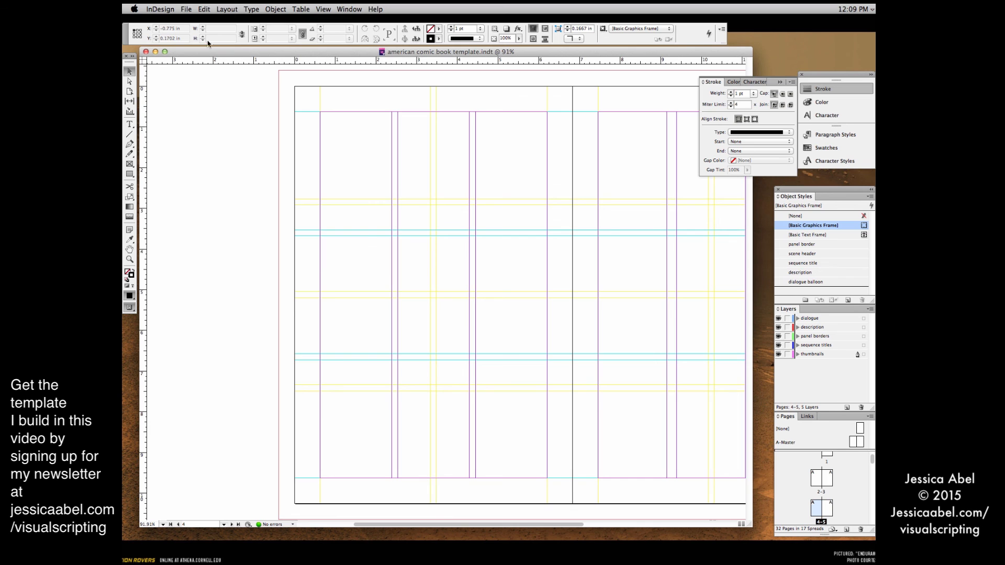
# Close the template and start a new document from american comic book template.indt using Open Normal.
pyautogui.click(145, 52)
pyautogui.press('super+o')
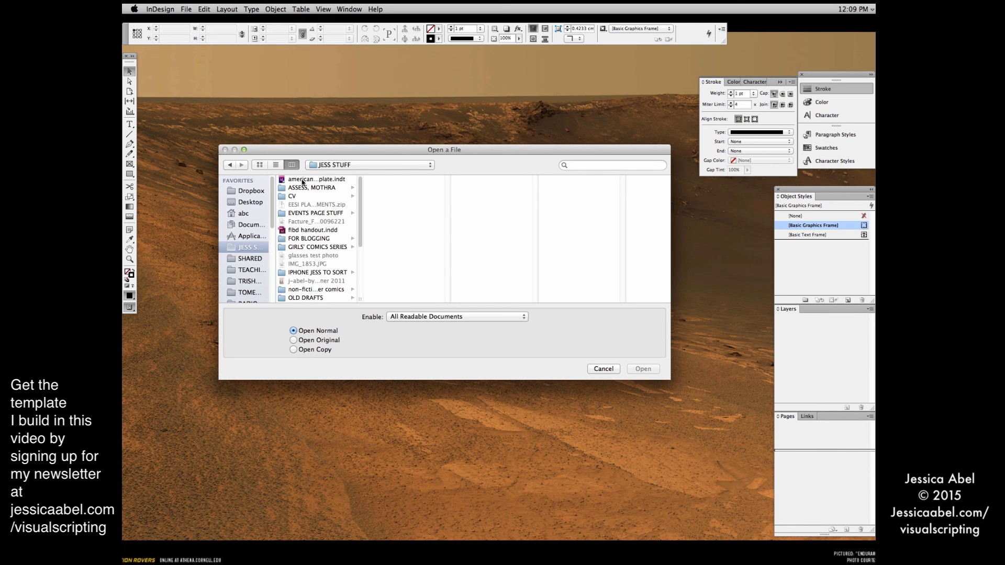
pyautogui.doubleClick(302, 180)
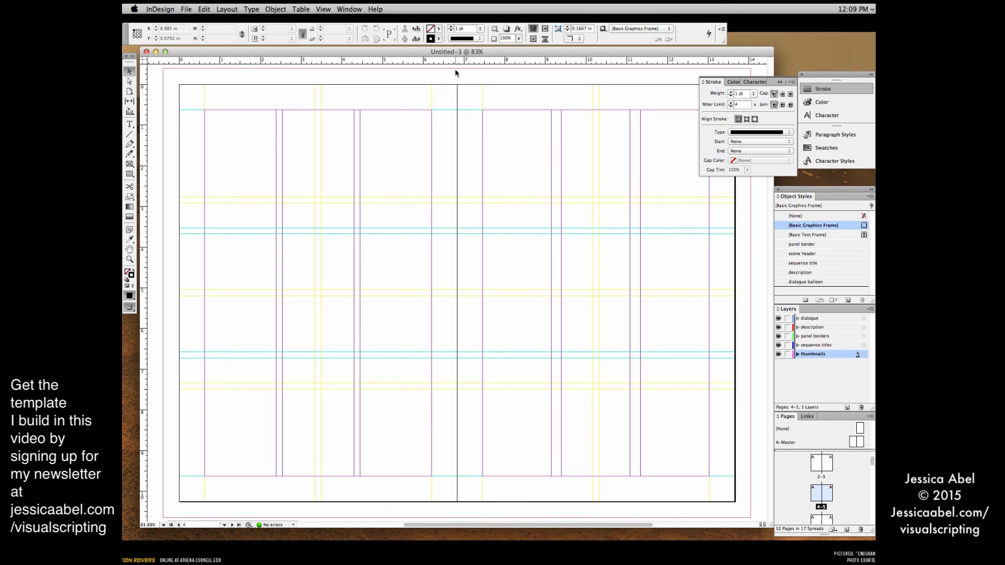